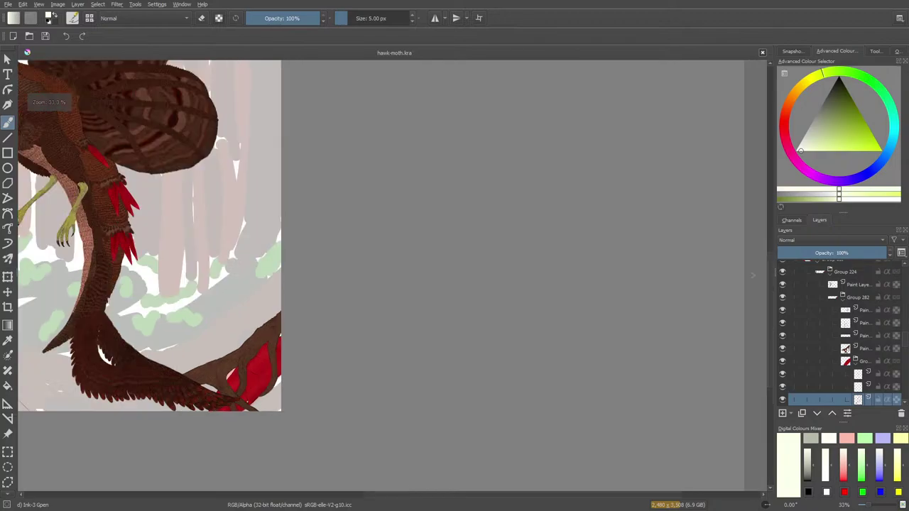
Inspect the branch-wrapped red crystal in the painting's lower-right corner and toggle the visibility of its selected paint layer.
scroll(228, 391, up, 6)
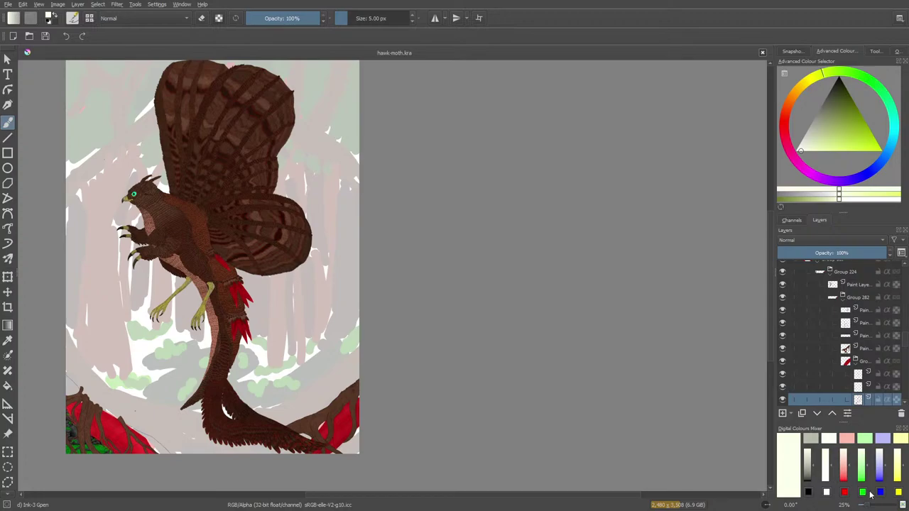
drag(868, 505, 872, 505)
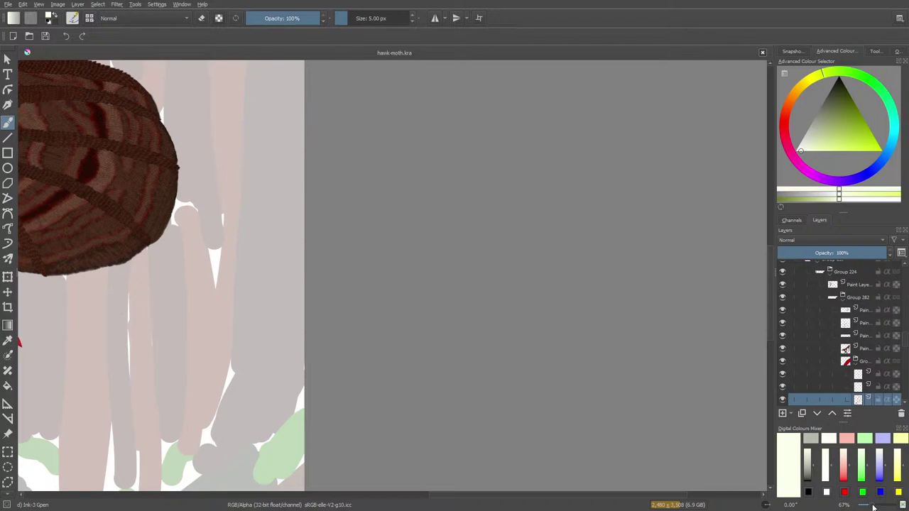
drag(769, 268, 767, 348)
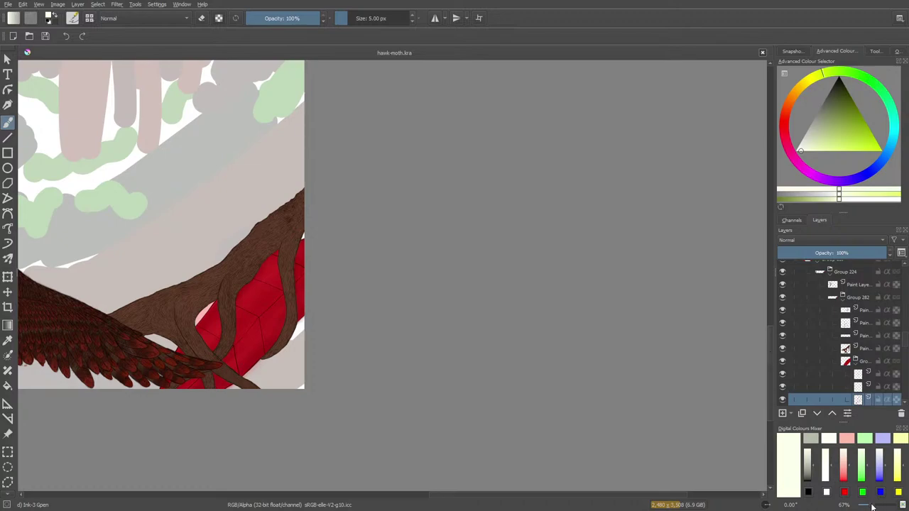
drag(872, 506, 878, 506)
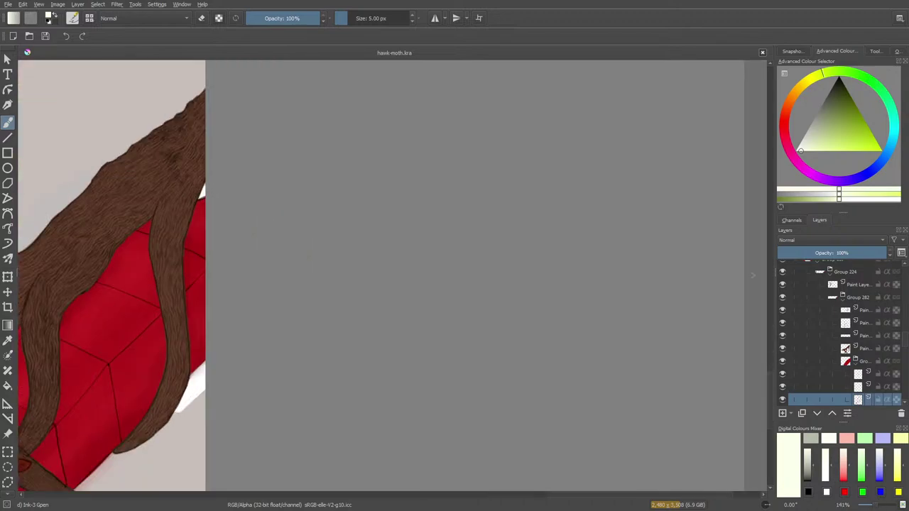
drag(574, 496, 490, 508)
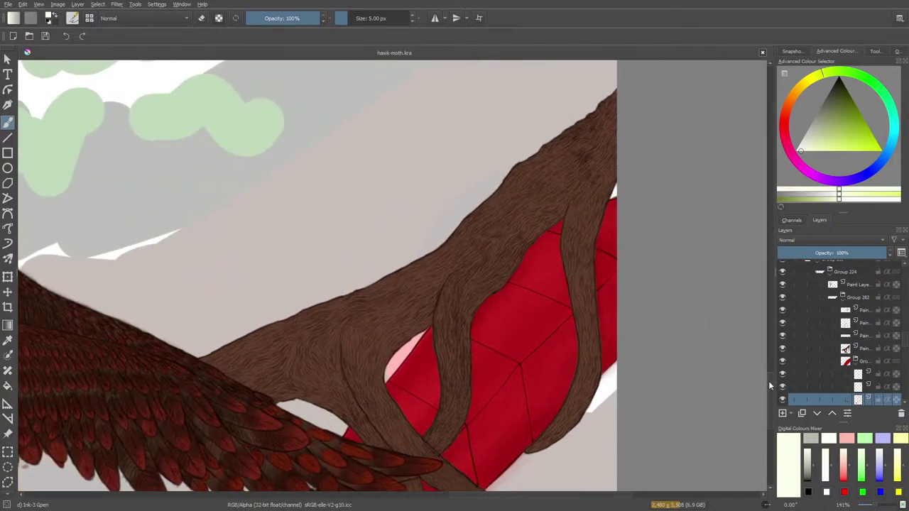
scroll(771, 387, down, 4)
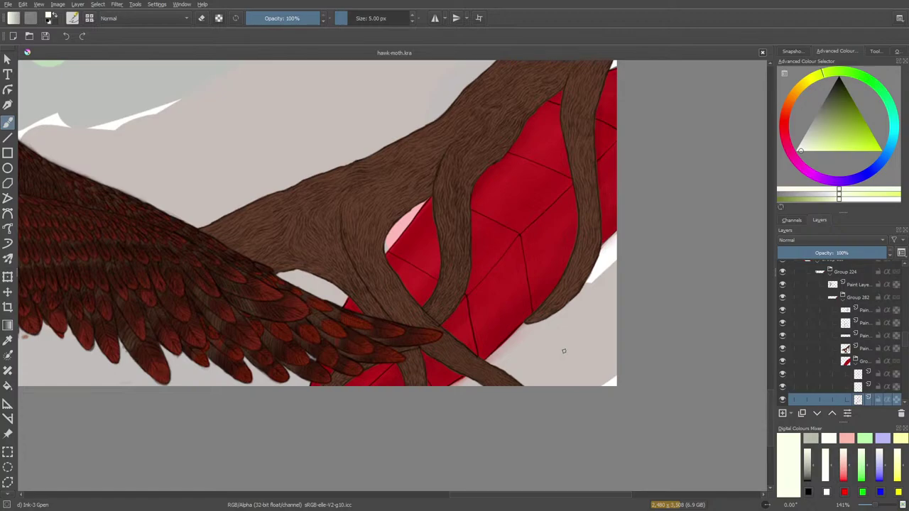
click(782, 399)
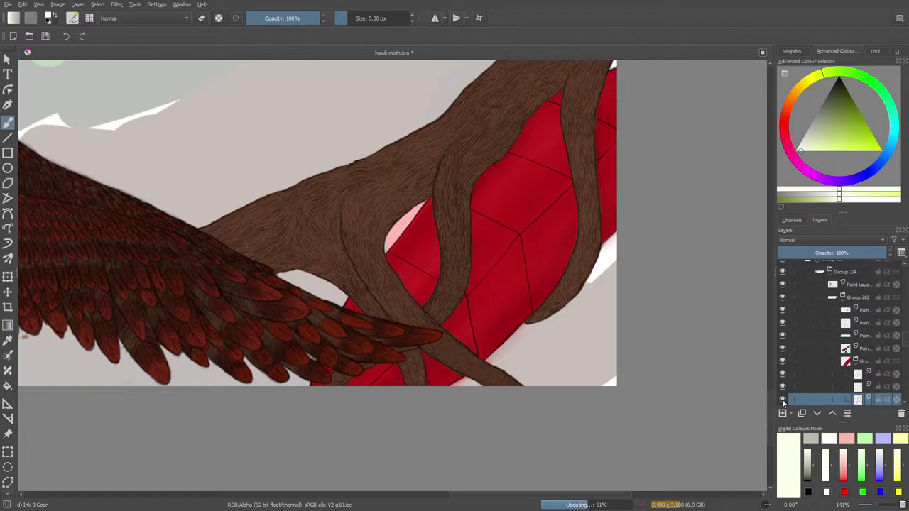
mouse_move(784, 404)
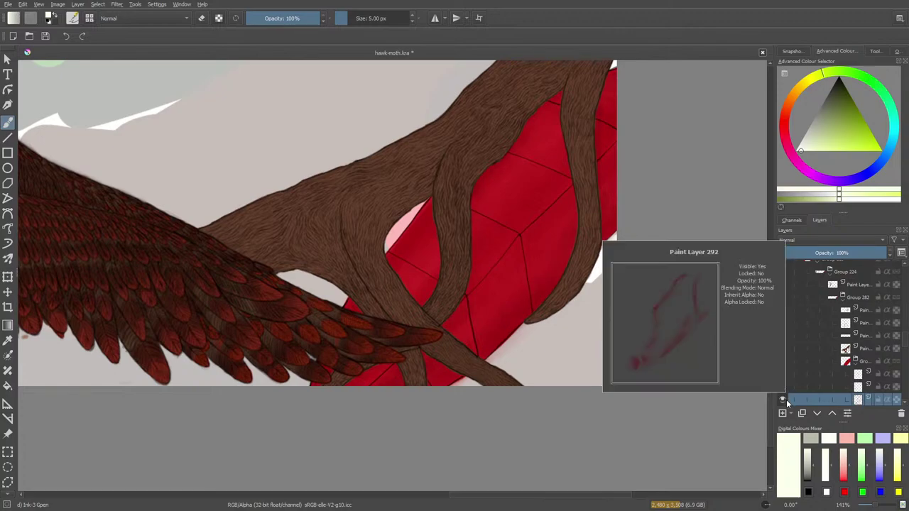
Add a new paint layer directly below the red crystal's layer group and place it in its own quick group.
click(856, 361)
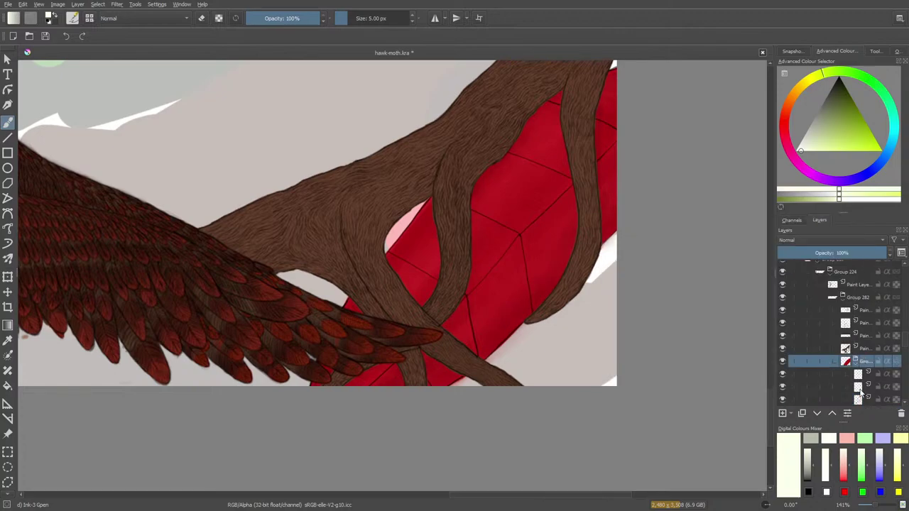
click(855, 363)
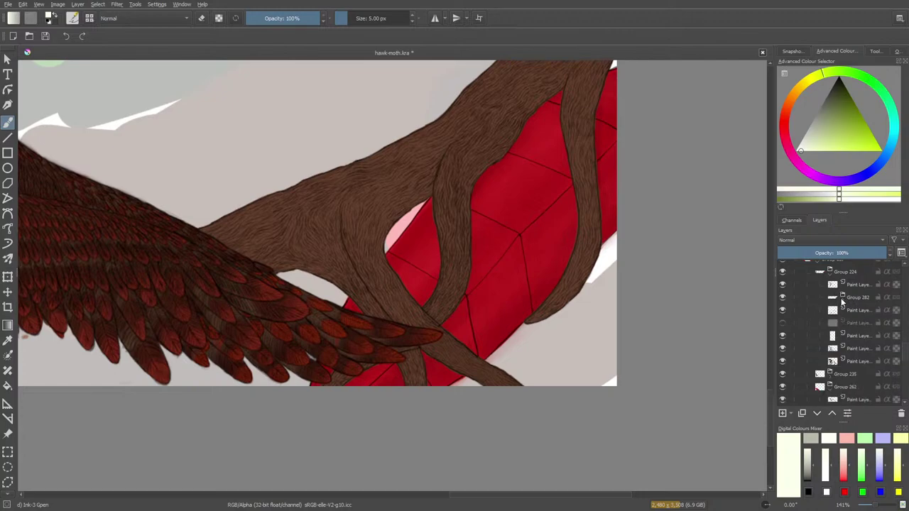
click(782, 413)
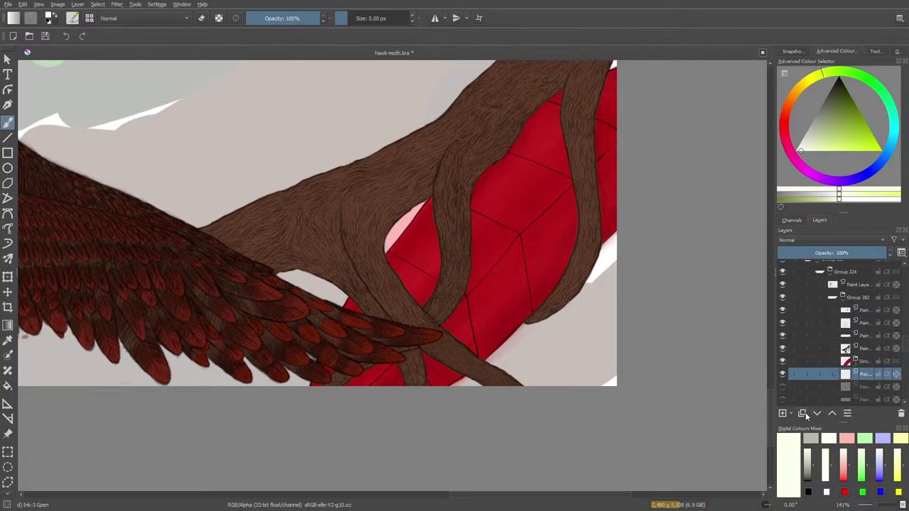
right_click(841, 383)
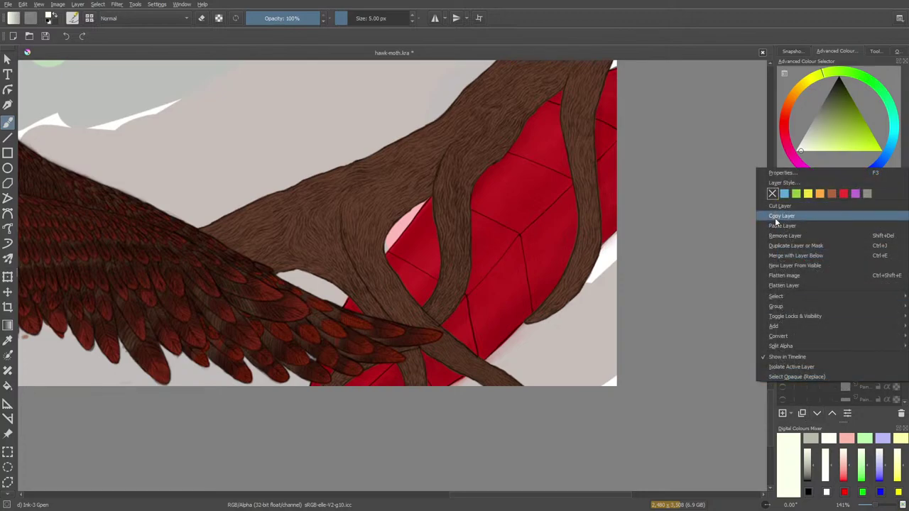
mouse_move(768, 326)
mouse_move(773, 308)
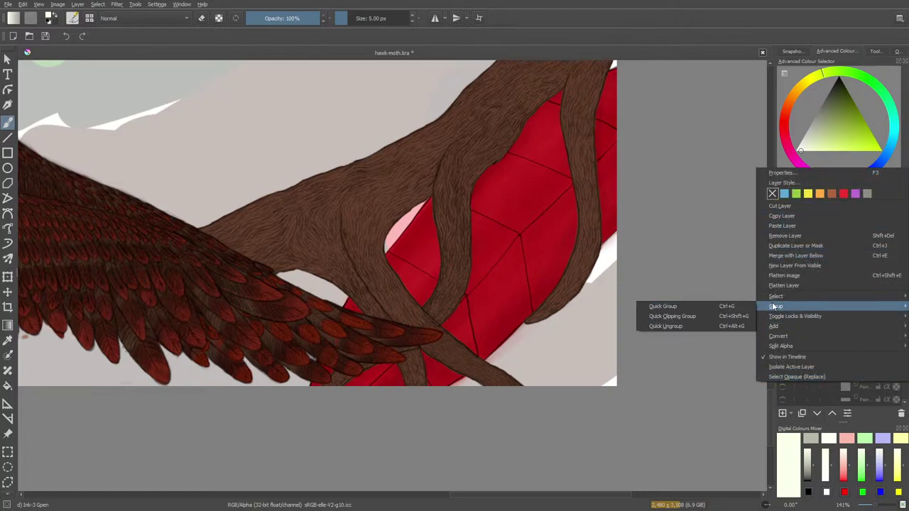
click(736, 311)
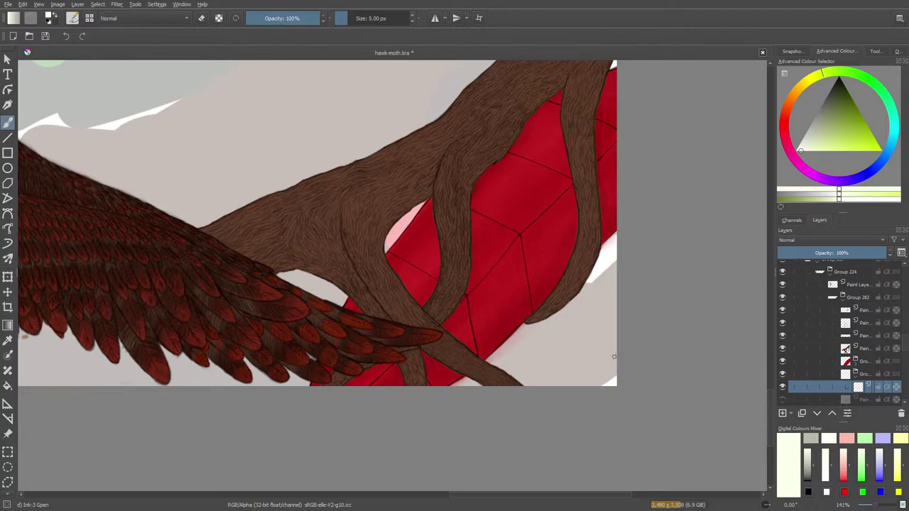
mouse_move(608, 355)
mouse_down()
mouse_move(569, 378)
mouse_move(615, 353)
mouse_move(595, 383)
mouse_move(585, 378)
mouse_move(605, 373)
mouse_move(522, 372)
mouse_move(521, 362)
mouse_move(542, 356)
mouse_move(504, 364)
mouse_up()
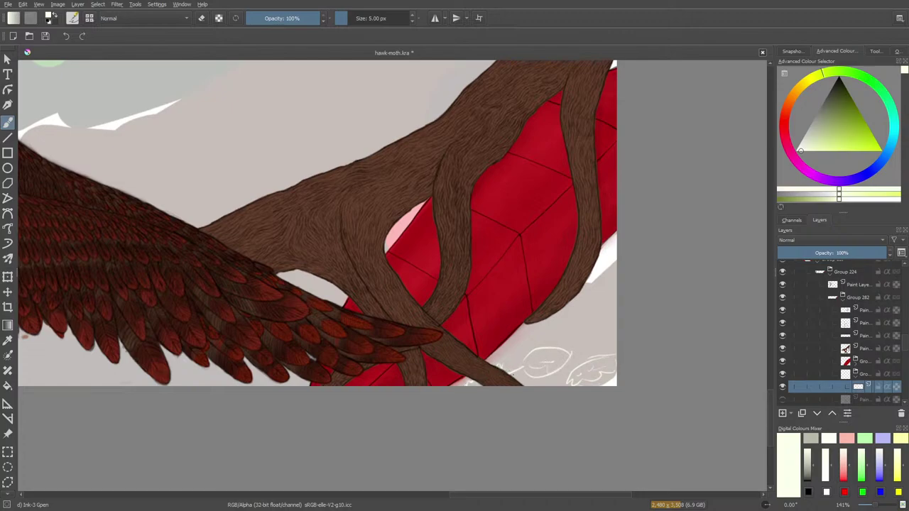
mouse_move(571, 353)
mouse_down()
mouse_move(617, 338)
mouse_move(597, 304)
mouse_move(560, 347)
mouse_move(615, 321)
mouse_up()
drag(554, 335, 509, 331)
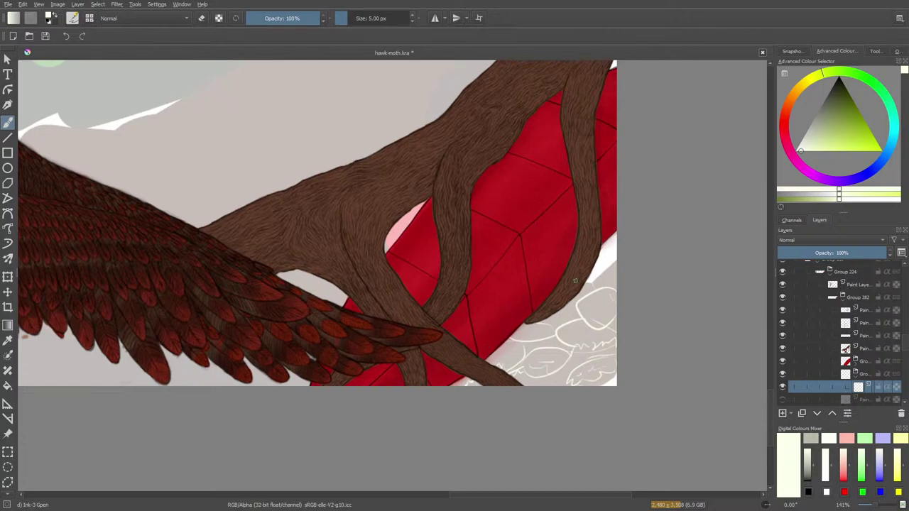
key(slash)
mouse_move(575, 289)
mouse_down()
mouse_move(535, 319)
mouse_move(587, 286)
mouse_move(598, 292)
mouse_move(504, 380)
mouse_move(516, 380)
mouse_move(616, 304)
mouse_move(572, 383)
mouse_move(612, 345)
mouse_move(622, 357)
mouse_move(594, 389)
mouse_move(489, 382)
mouse_up()
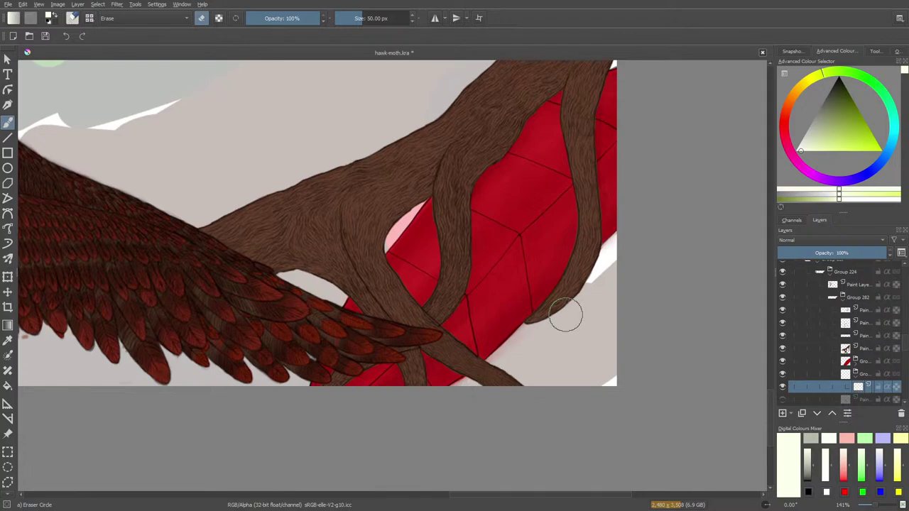
Return from the eraser to the Ink-3 Gpen brush and set the painting colour to black.
key(e)
right_click(497, 226)
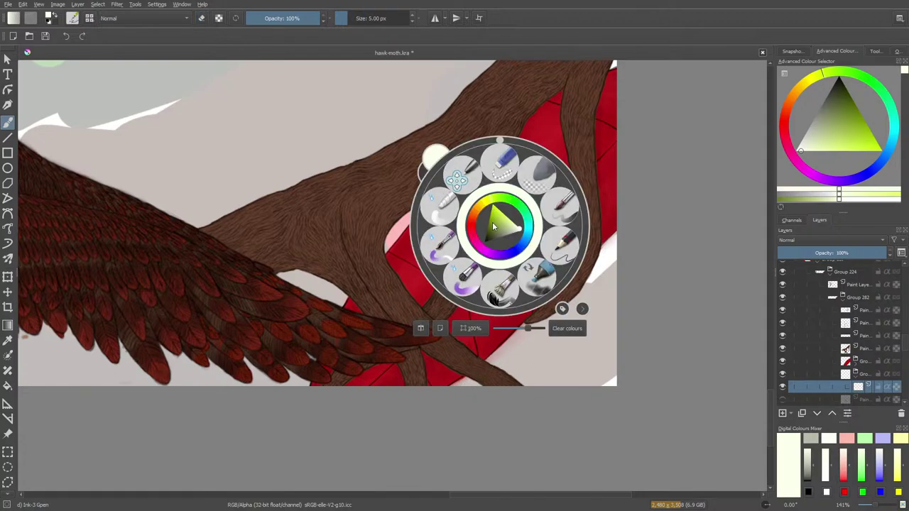
click(488, 242)
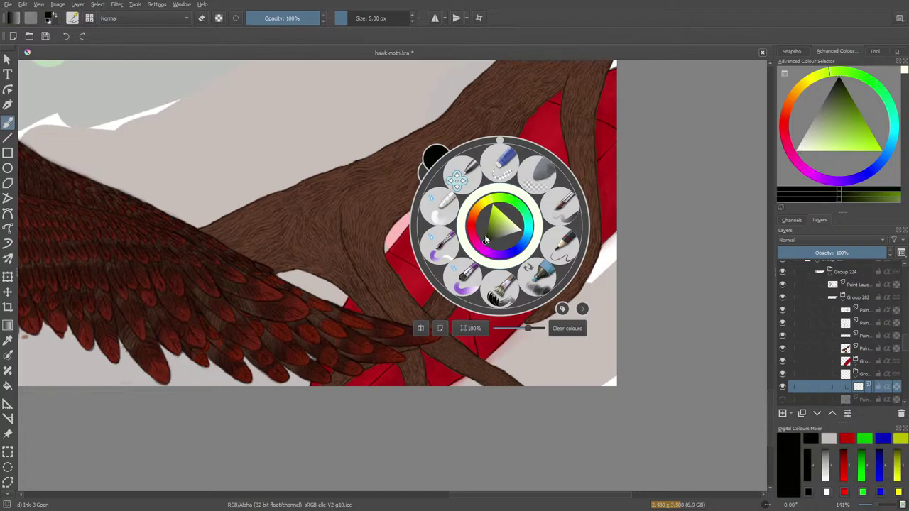
click(483, 244)
click(428, 94)
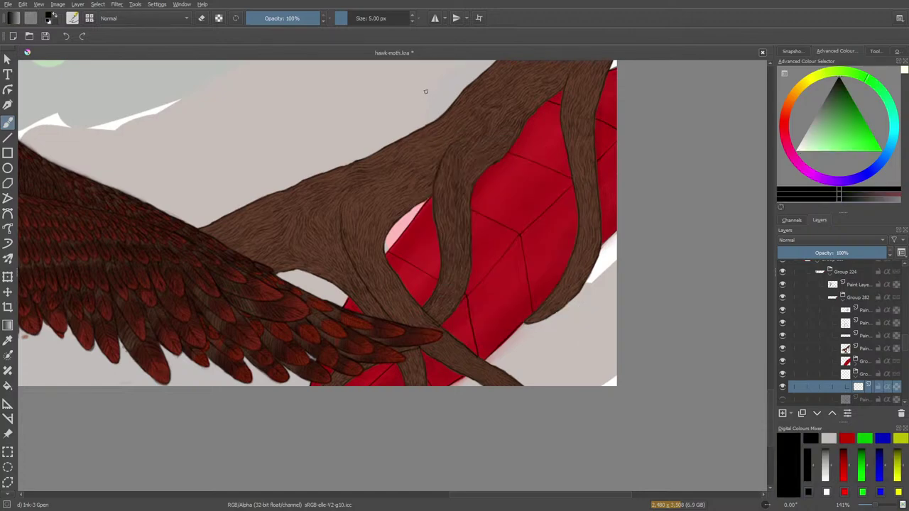
right_click(438, 161)
click(459, 167)
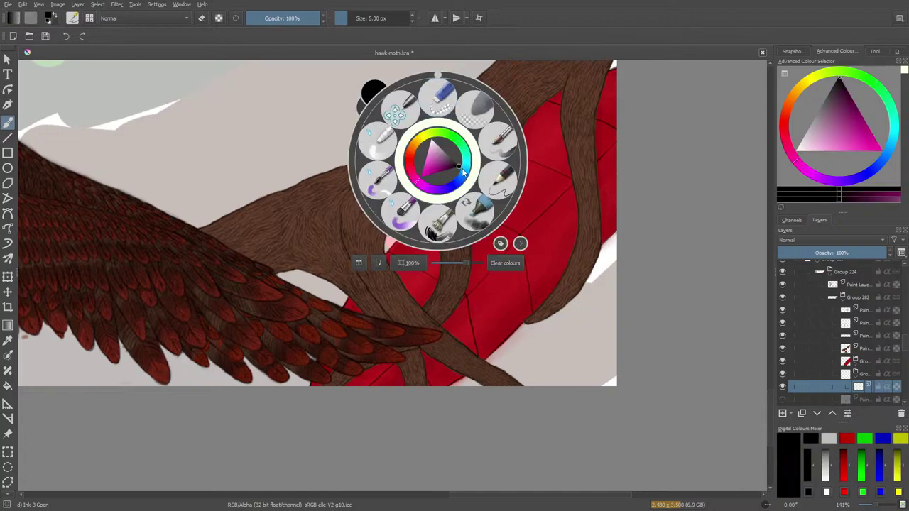
click(414, 68)
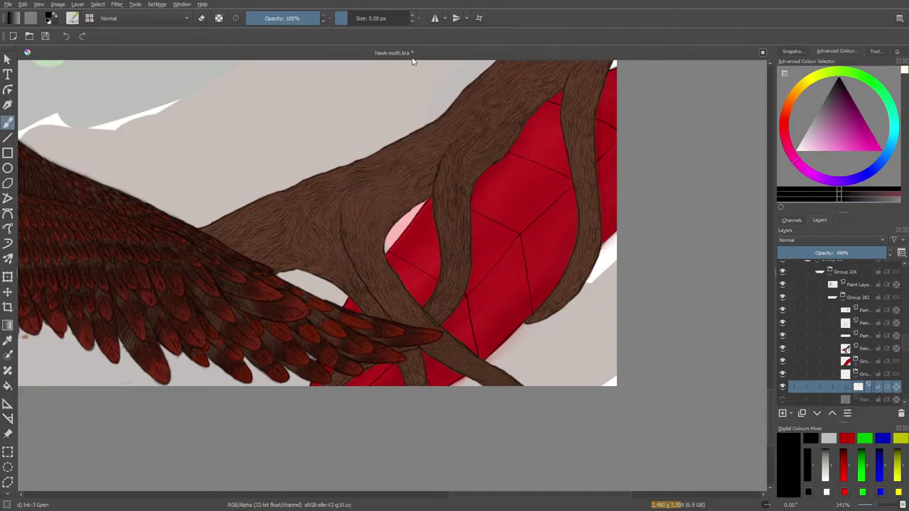
Reduce the brush size to 2.81 px while roughing out trial rounded outlines on the ground below the crystal, and erase them.
click(873, 506)
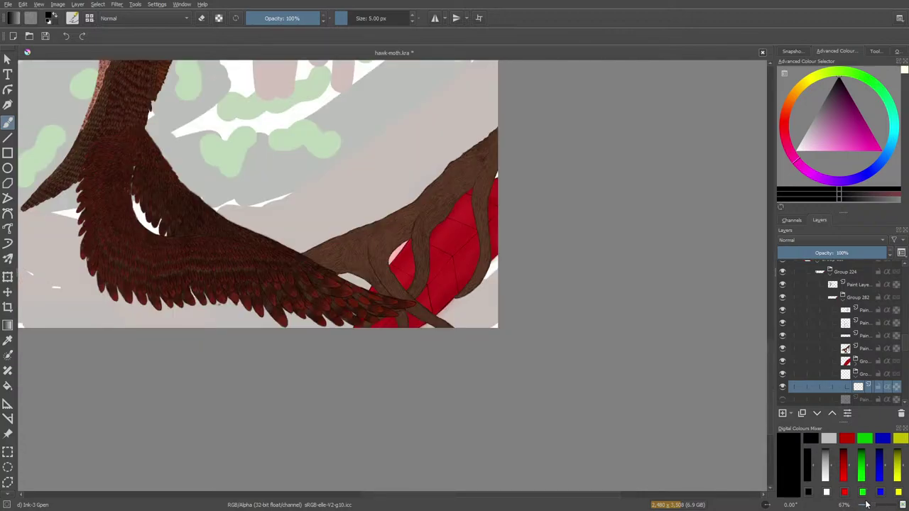
drag(870, 506, 879, 506)
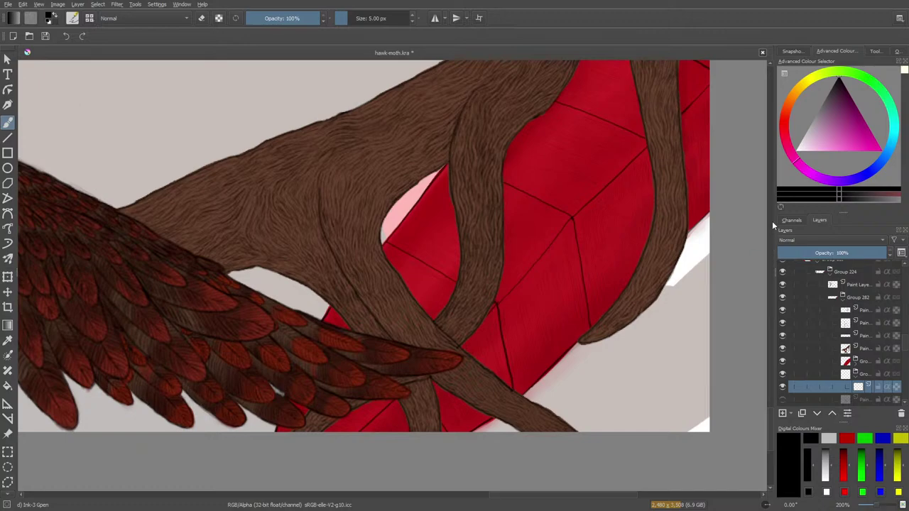
scroll(770, 419, down, 2)
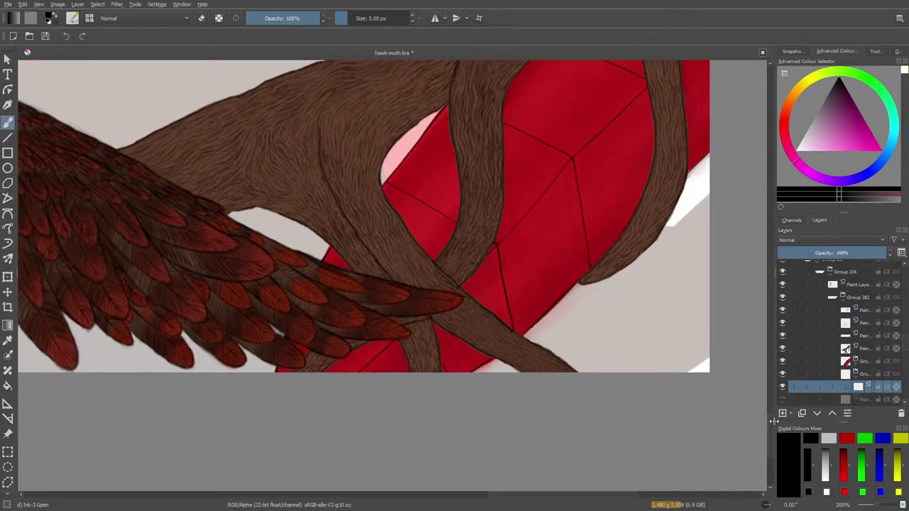
drag(517, 499, 565, 495)
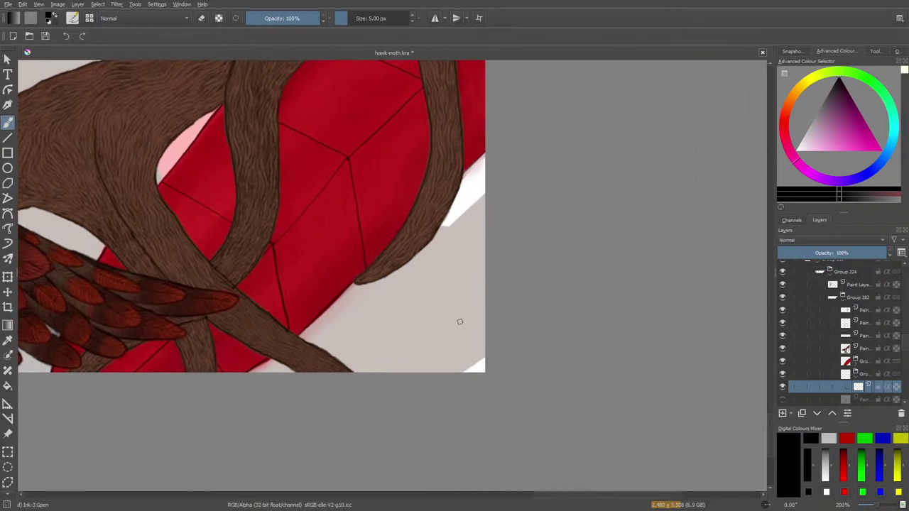
mouse_move(482, 303)
mouse_down()
mouse_move(423, 322)
mouse_move(426, 314)
mouse_move(421, 338)
mouse_move(483, 340)
mouse_up()
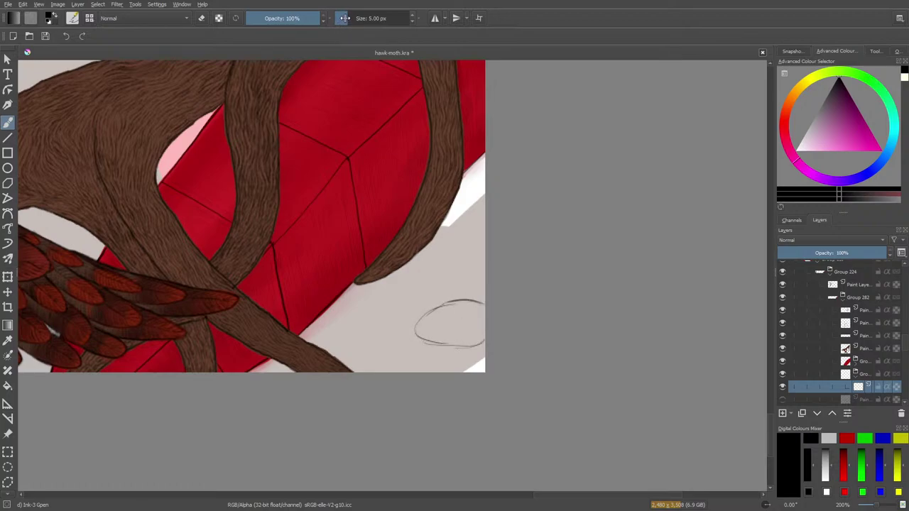
drag(346, 18, 346, 18)
mouse_move(404, 312)
mouse_down()
mouse_move(425, 294)
mouse_move(396, 318)
mouse_up()
mouse_move(414, 289)
mouse_down()
mouse_move(383, 299)
mouse_move(386, 311)
mouse_move(455, 294)
mouse_move(432, 348)
mouse_move(483, 309)
mouse_up()
key(e)
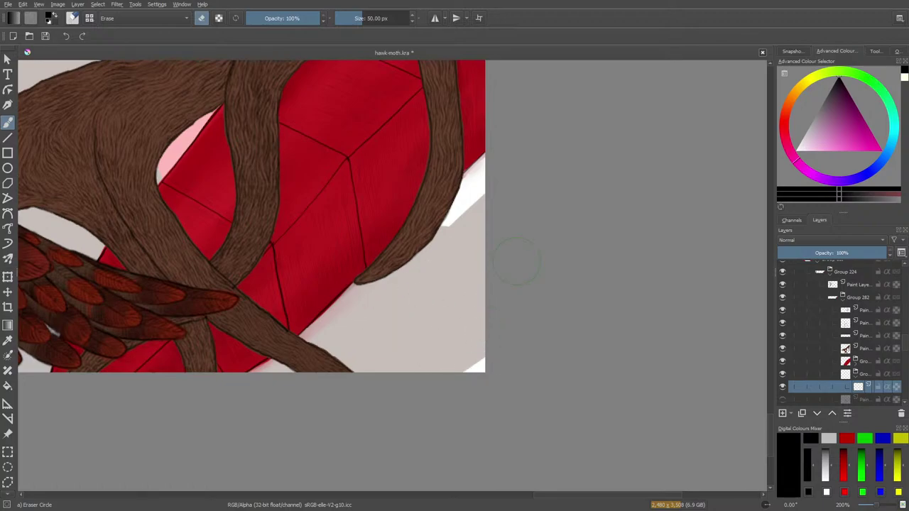
key(e)
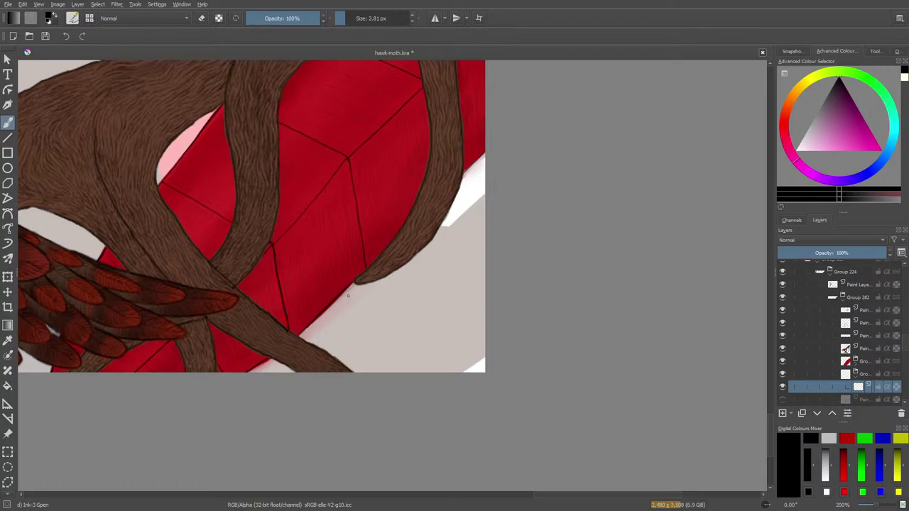
Sketch a thin, nearly horizontal line from the crystal's lower edge to the canvas edge and tidy the strokes with the eraser.
mouse_move(558, 497)
mouse_down()
mouse_move(220, 501)
mouse_move(305, 490)
mouse_move(487, 492)
mouse_move(558, 504)
mouse_move(544, 502)
mouse_up()
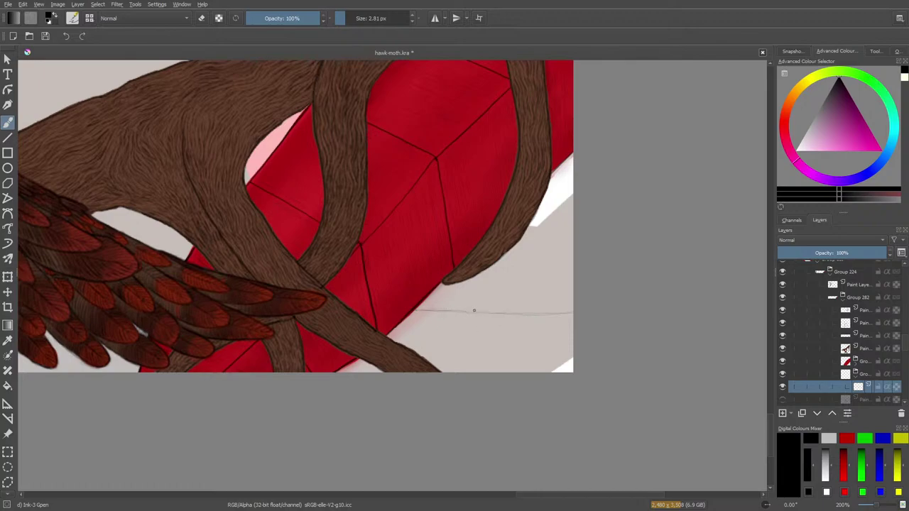
mouse_move(474, 311)
mouse_down()
mouse_move(522, 315)
mouse_move(504, 315)
mouse_up()
key(e)
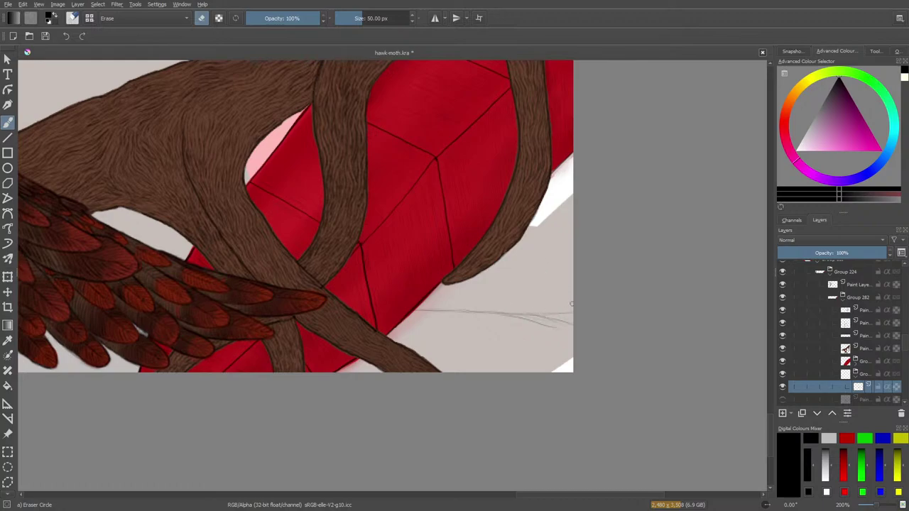
drag(523, 304, 503, 305)
key(e)
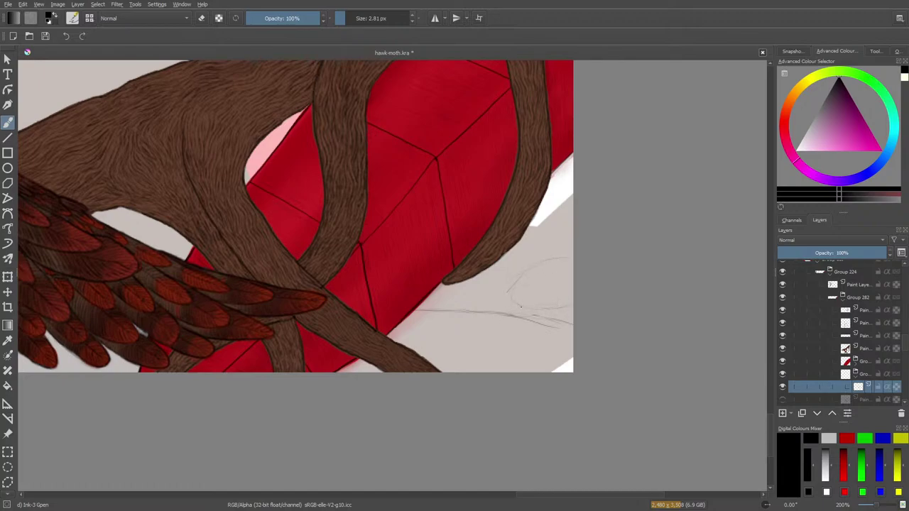
Sketch rounded outlines beside the crystal's lower edge and below the hanging branch tip, with small shapes filling the gap between them.
mouse_move(520, 307)
mouse_down()
mouse_move(516, 313)
mouse_move(572, 334)
mouse_up()
mouse_move(405, 337)
mouse_down()
mouse_move(468, 325)
mouse_move(449, 363)
mouse_up()
mouse_move(489, 304)
mouse_down()
mouse_move(515, 285)
mouse_move(529, 255)
mouse_up()
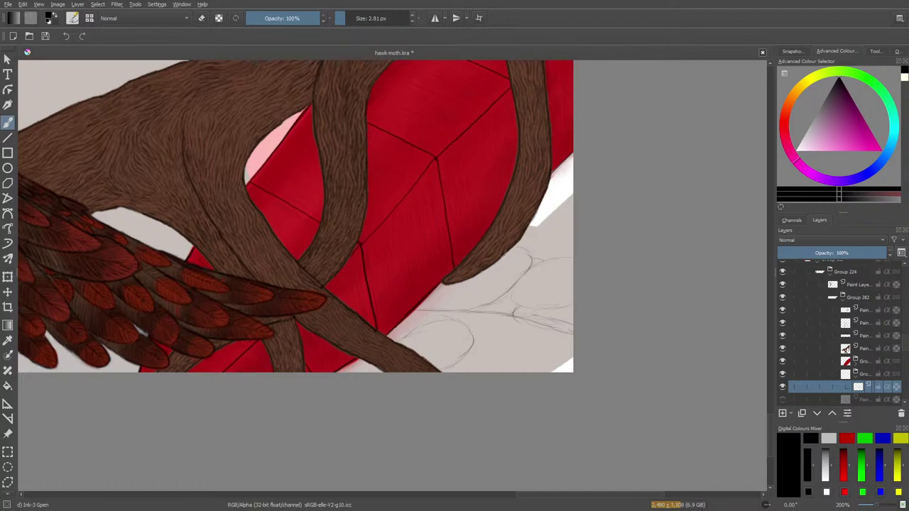
mouse_move(442, 307)
mouse_down()
mouse_move(484, 304)
mouse_move(418, 309)
mouse_up()
drag(436, 300, 427, 307)
Extend the rounded outlines along the canvas edge beside the branch, up to the white gap under the crystal.
drag(554, 255, 572, 253)
mouse_move(544, 224)
mouse_down()
mouse_move(529, 232)
mouse_move(569, 194)
mouse_up()
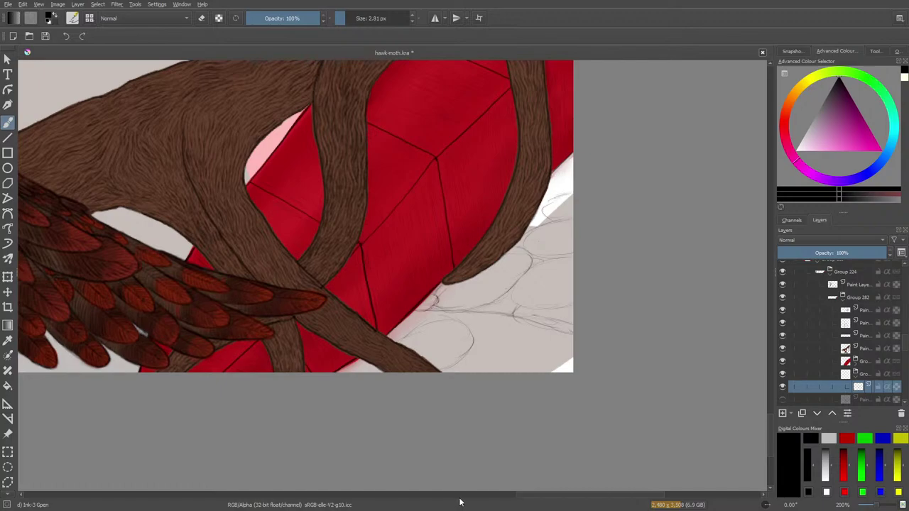
mouse_move(460, 497)
mouse_down()
mouse_move(122, 503)
mouse_move(472, 481)
mouse_move(542, 496)
mouse_up()
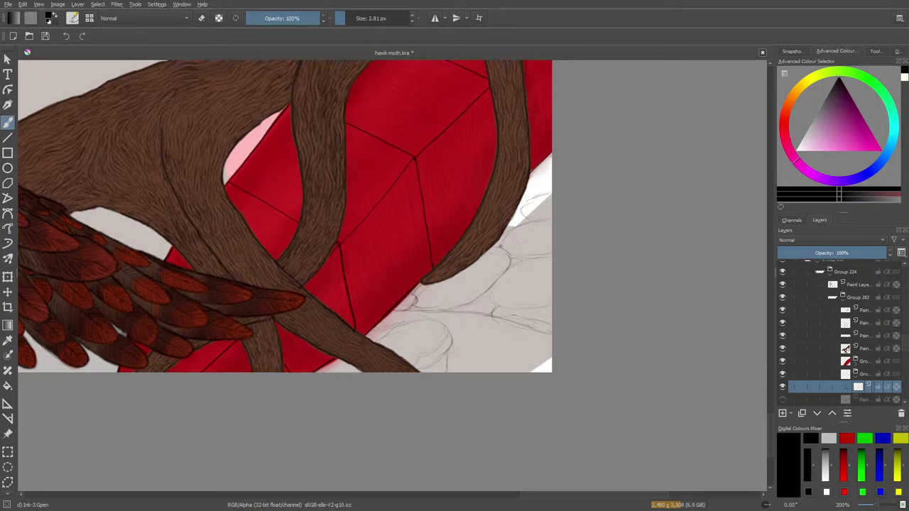
Sketch small jagged outlines in the white gap between the branch and the canvas edge, beneath the crystal.
drag(523, 203, 512, 224)
drag(529, 183, 500, 245)
drag(527, 199, 519, 214)
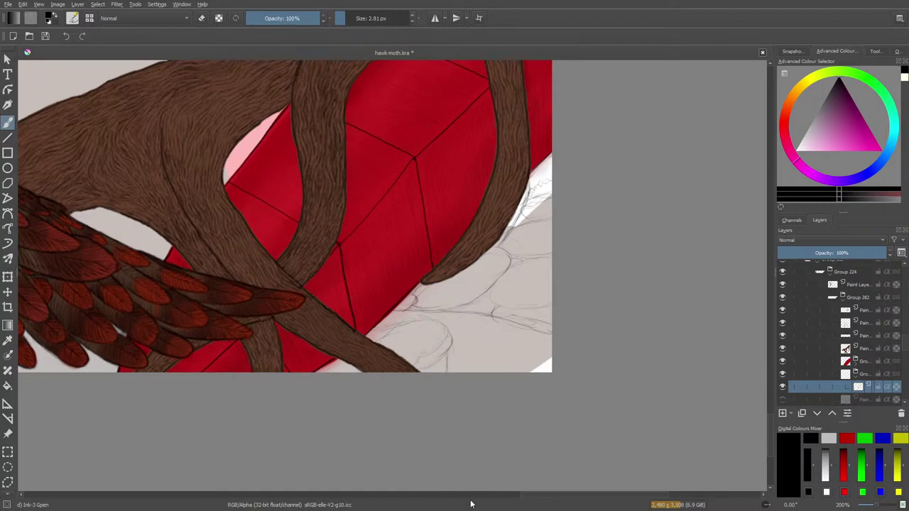
Add a new paint layer and ink short grass strokes along the nearly horizontal ground line from the crystal to the canvas edge.
mouse_move(535, 497)
mouse_down()
mouse_move(480, 501)
mouse_move(214, 461)
mouse_move(106, 458)
mouse_move(433, 510)
mouse_move(530, 502)
mouse_move(540, 488)
mouse_up()
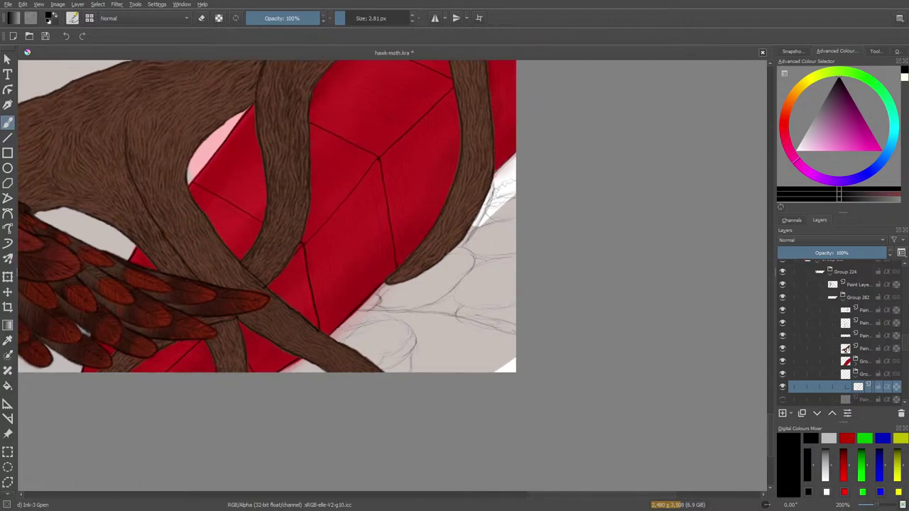
click(783, 413)
drag(879, 507, 885, 507)
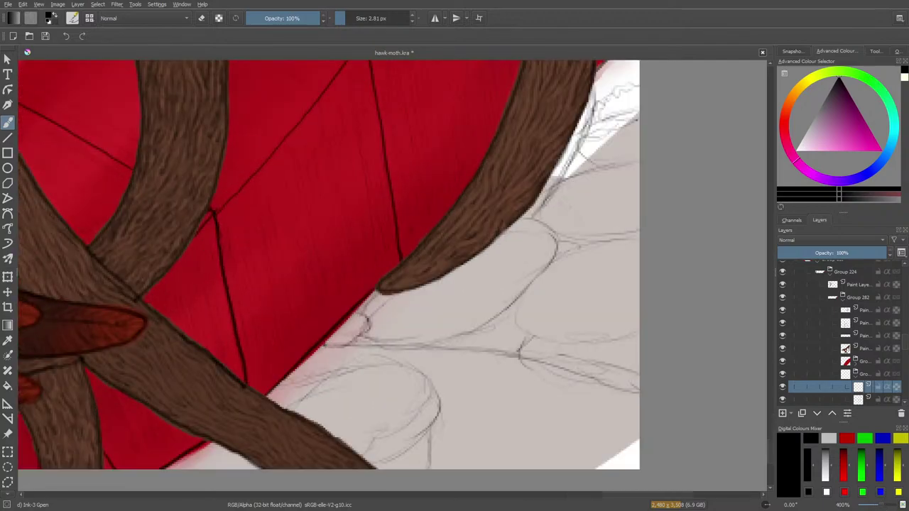
drag(324, 345, 404, 337)
mouse_move(402, 348)
mouse_down()
mouse_move(431, 338)
mouse_move(478, 343)
mouse_up()
mouse_move(476, 350)
mouse_down()
mouse_move(485, 336)
mouse_move(493, 343)
mouse_up()
mouse_move(493, 350)
mouse_down()
mouse_move(500, 338)
mouse_move(507, 346)
mouse_up()
drag(506, 357, 515, 347)
mouse_move(513, 356)
mouse_down()
mouse_move(595, 370)
mouse_move(608, 388)
mouse_move(608, 379)
mouse_move(640, 382)
mouse_up()
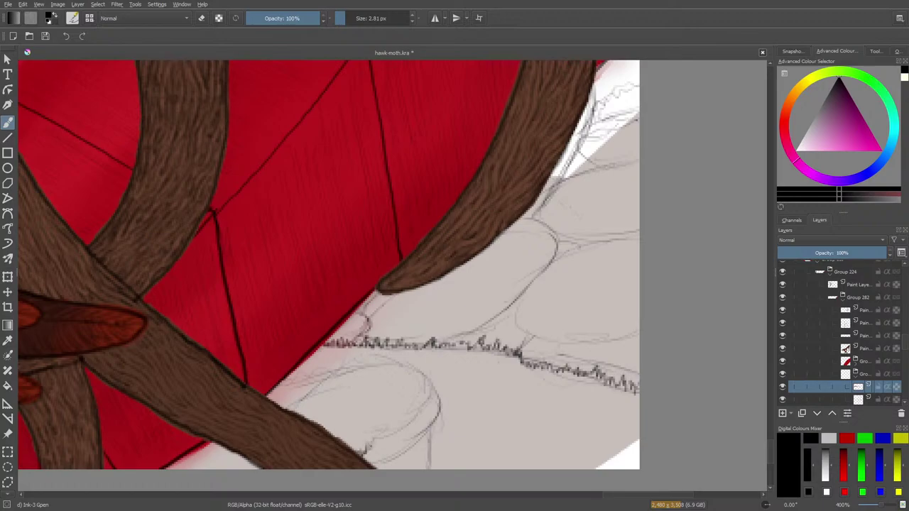
drag(369, 450, 384, 430)
drag(385, 442, 393, 434)
key(e)
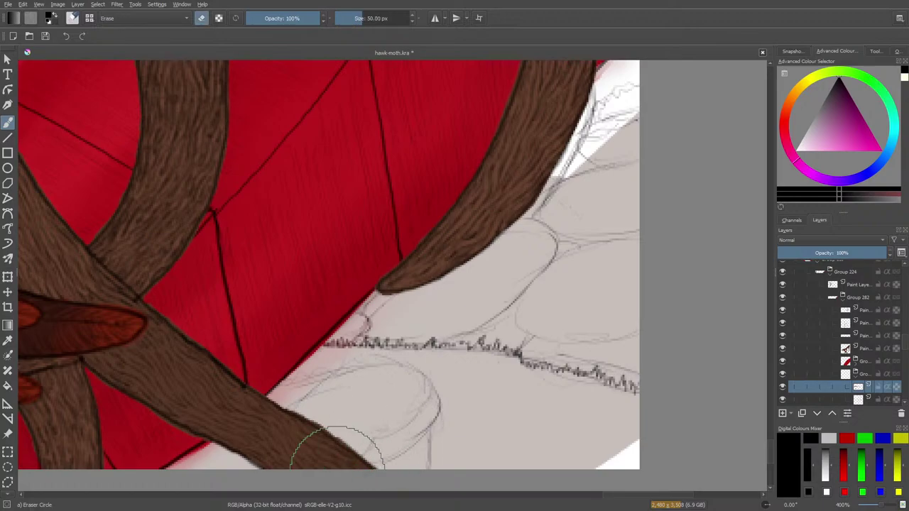
key(e)
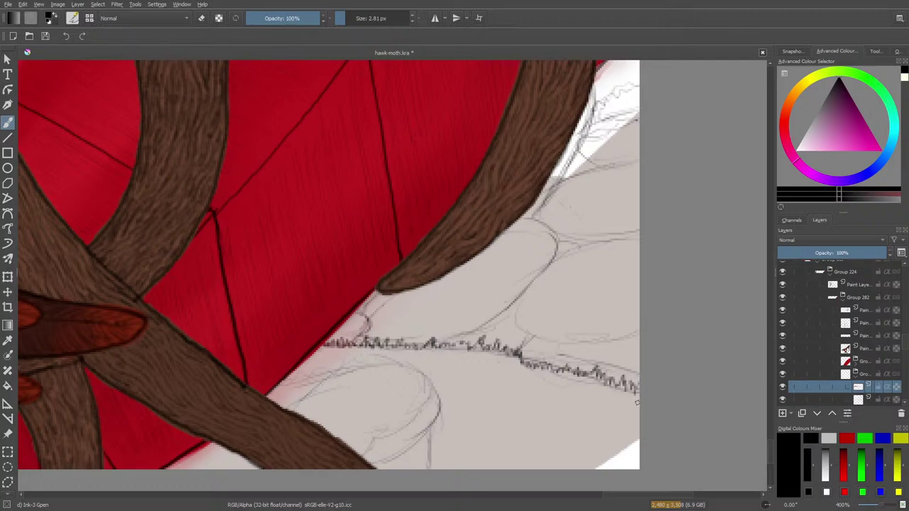
Add a row of short grass strokes beneath the ground line, working from the canvas edge back to the crystal's lower edge.
mouse_move(629, 402)
mouse_down()
mouse_move(632, 392)
mouse_move(619, 393)
mouse_move(638, 404)
mouse_move(605, 385)
mouse_up()
drag(599, 396, 598, 384)
mouse_move(591, 392)
mouse_down()
mouse_move(593, 382)
mouse_move(616, 399)
mouse_move(588, 388)
mouse_up()
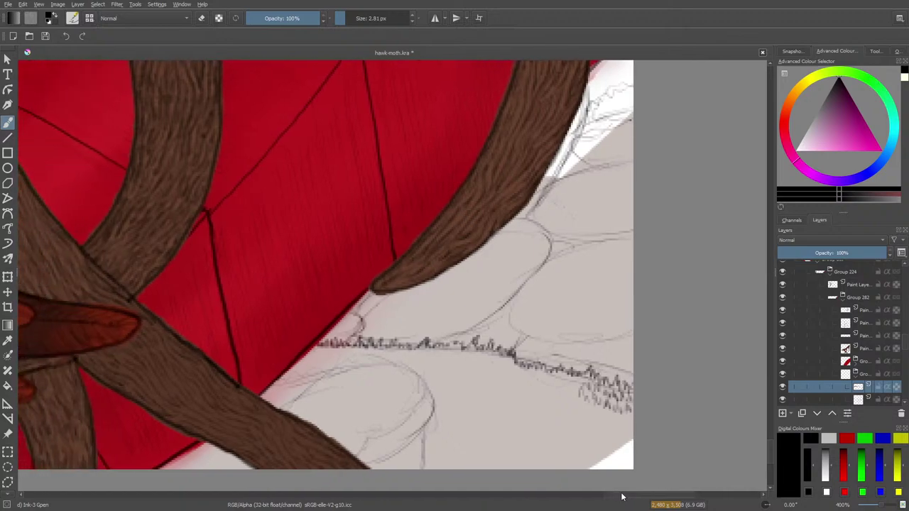
mouse_move(578, 385)
mouse_down()
mouse_move(576, 393)
mouse_move(575, 383)
mouse_move(551, 381)
mouse_up()
drag(549, 368, 534, 383)
mouse_move(534, 370)
mouse_down()
mouse_move(525, 381)
mouse_move(502, 369)
mouse_move(494, 378)
mouse_move(482, 358)
mouse_move(466, 368)
mouse_move(448, 357)
mouse_up()
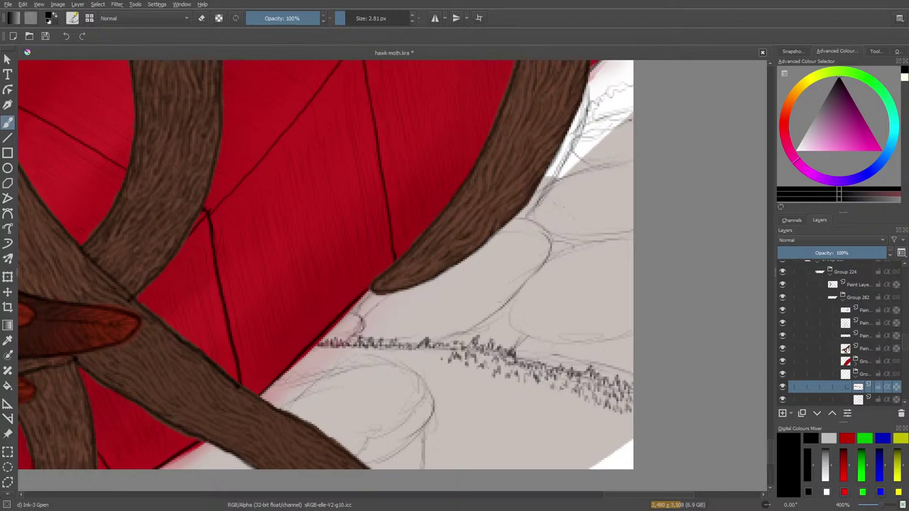
drag(440, 354, 432, 360)
drag(426, 355, 391, 357)
drag(355, 351, 346, 358)
mouse_move(343, 348)
mouse_down()
mouse_move(319, 349)
mouse_move(292, 376)
mouse_up()
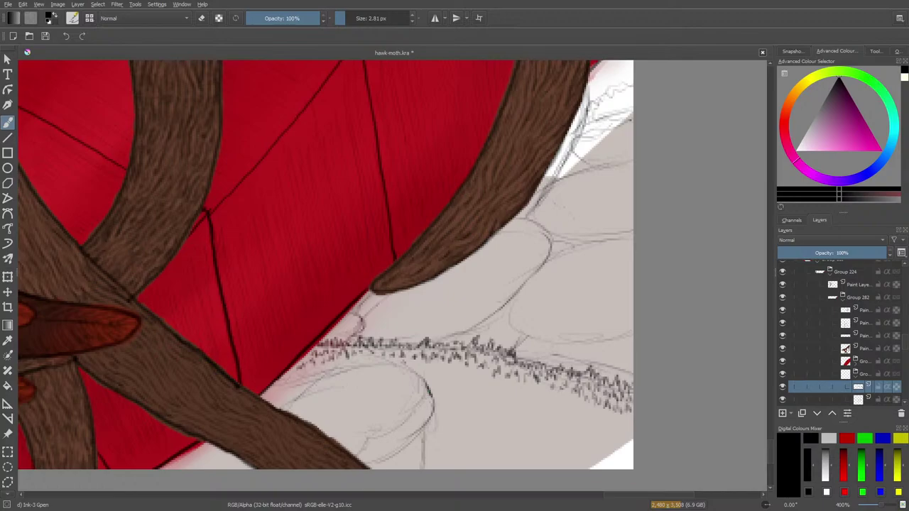
Edge and fill the rounded mound below the crystal with grass strokes, including the small patch on the other side of the crossing branch.
mouse_move(424, 392)
mouse_down()
mouse_move(412, 424)
mouse_move(405, 413)
mouse_move(391, 425)
mouse_move(433, 381)
mouse_move(415, 366)
mouse_move(358, 358)
mouse_move(261, 400)
mouse_up()
mouse_move(392, 430)
mouse_down()
mouse_move(377, 427)
mouse_move(355, 454)
mouse_up()
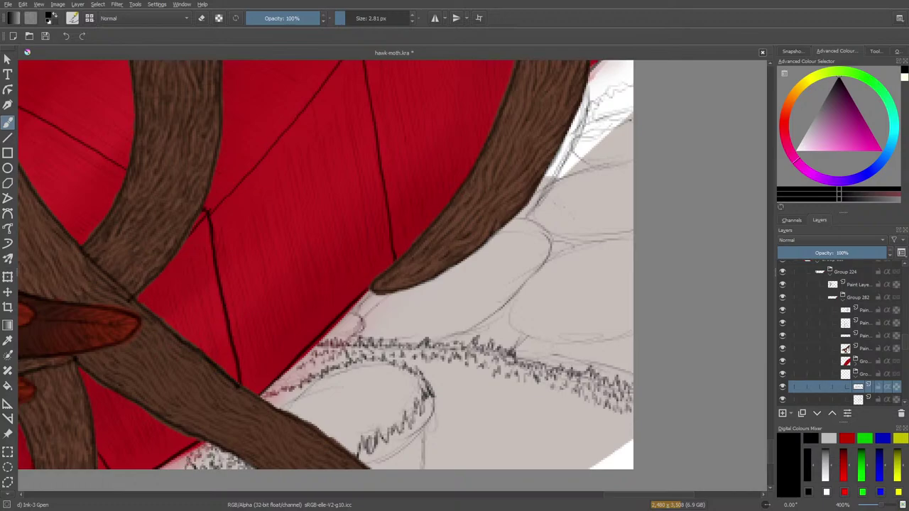
drag(189, 458, 166, 469)
mouse_move(376, 425)
mouse_down()
mouse_move(382, 439)
mouse_move(418, 385)
mouse_move(422, 392)
mouse_move(400, 385)
mouse_move(403, 404)
mouse_move(390, 413)
mouse_up()
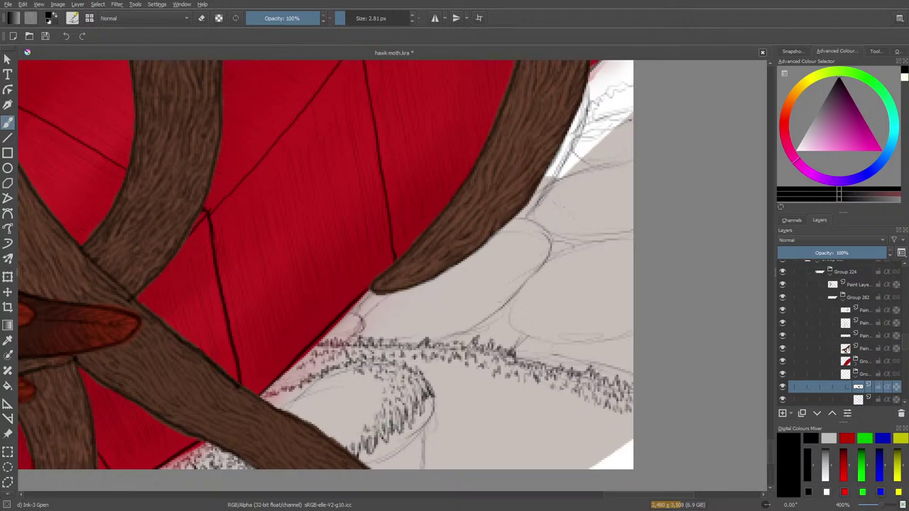
mouse_move(382, 431)
mouse_down()
mouse_move(378, 439)
mouse_move(380, 429)
mouse_move(347, 438)
mouse_move(377, 410)
mouse_up()
drag(375, 410, 378, 396)
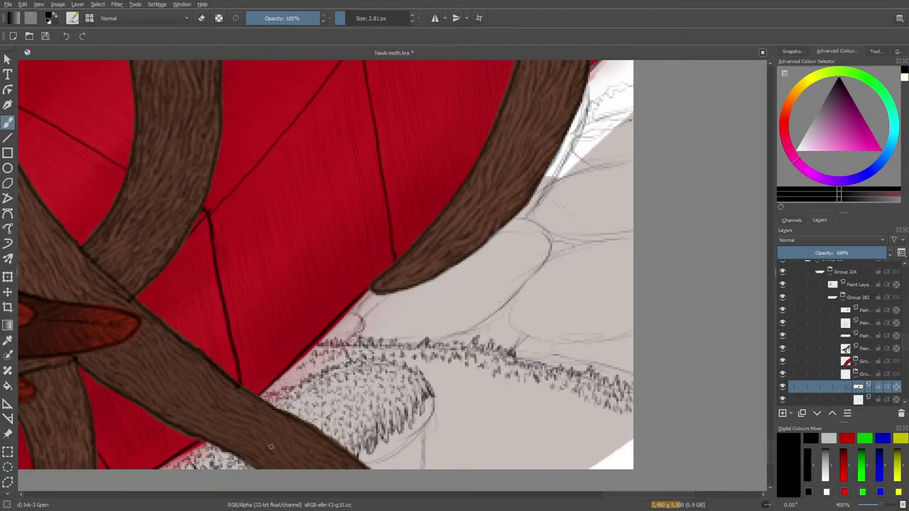
Thicken the grass along the mound's lower edge and in the strip between the mound and the crystal.
mouse_move(630, 495)
mouse_down()
mouse_move(576, 505)
mouse_move(314, 497)
mouse_move(131, 477)
mouse_move(486, 483)
mouse_move(591, 464)
mouse_move(653, 489)
mouse_move(624, 480)
mouse_move(622, 444)
mouse_up()
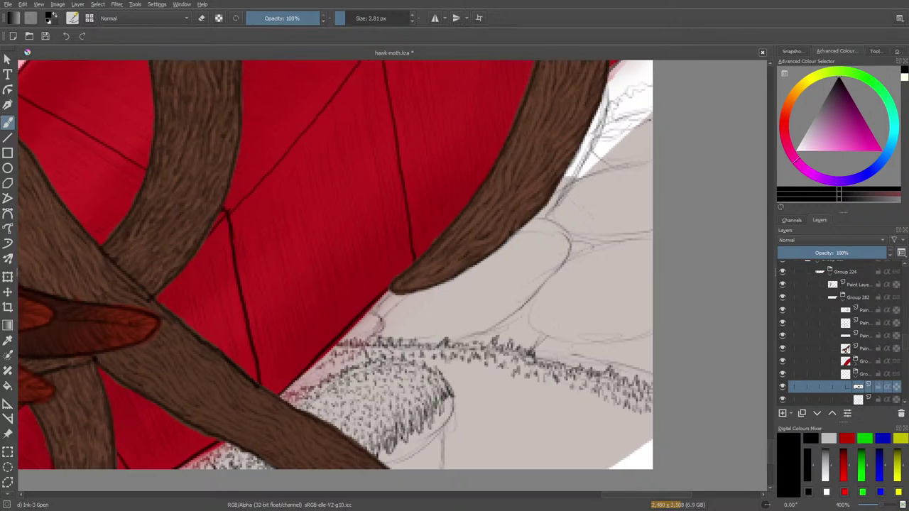
drag(417, 417, 369, 451)
drag(342, 364, 328, 373)
drag(322, 371, 301, 385)
drag(301, 380, 296, 385)
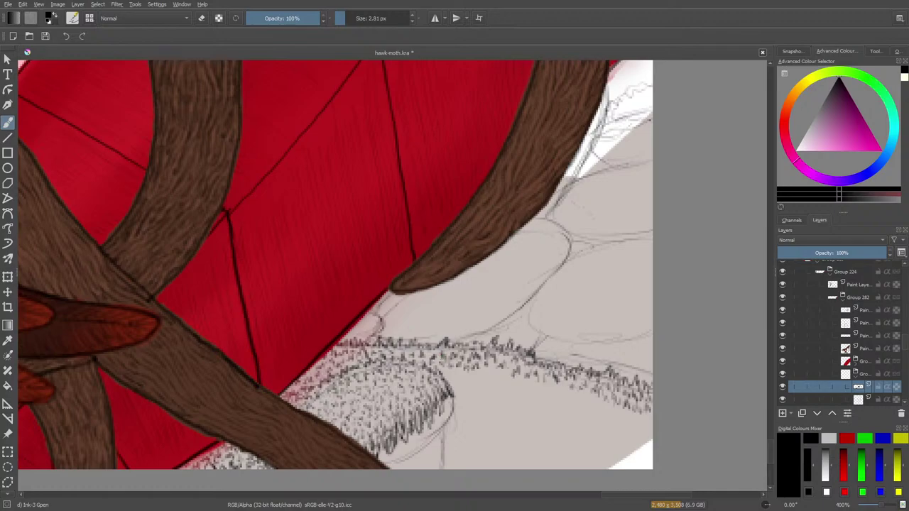
Widen the grass band under the ground line with further rows of strokes from the canvas edge to the mound.
drag(429, 350, 425, 358)
mouse_move(493, 375)
mouse_down()
mouse_move(492, 367)
mouse_move(505, 369)
mouse_up()
mouse_move(649, 426)
mouse_down()
mouse_move(648, 413)
mouse_move(620, 415)
mouse_move(627, 410)
mouse_up()
drag(616, 414, 607, 407)
mouse_move(603, 416)
mouse_down()
mouse_move(601, 400)
mouse_move(593, 407)
mouse_up()
mouse_move(593, 408)
mouse_down()
mouse_move(592, 396)
mouse_move(575, 401)
mouse_up()
drag(574, 407, 553, 386)
mouse_move(553, 394)
mouse_down()
mouse_move(549, 388)
mouse_move(565, 382)
mouse_move(531, 384)
mouse_up()
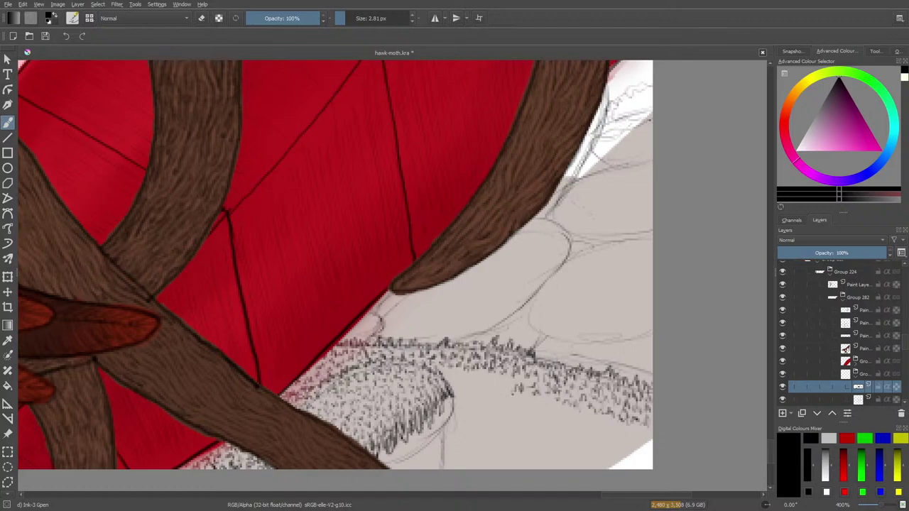
mouse_move(508, 377)
mouse_down()
mouse_move(480, 377)
mouse_move(475, 383)
mouse_move(483, 372)
mouse_move(442, 374)
mouse_up()
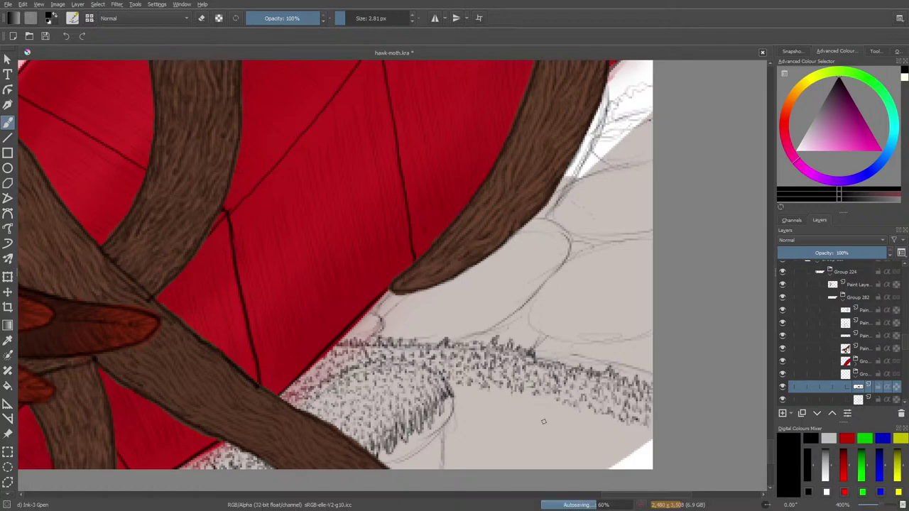
Draw grass strokes along the canvas's lower edge and up into the white corner.
mouse_move(881, 506)
mouse_down()
mouse_move(867, 506)
mouse_move(879, 509)
mouse_up()
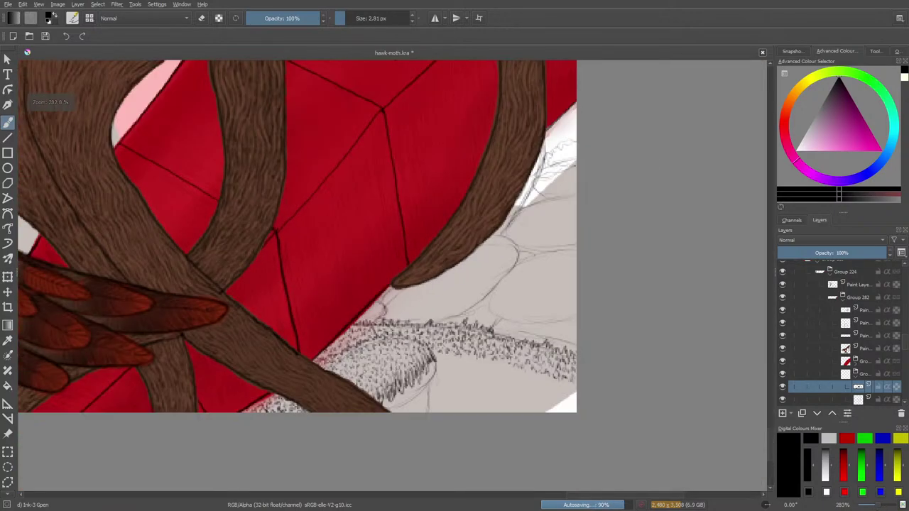
scroll(767, 448, down, 5)
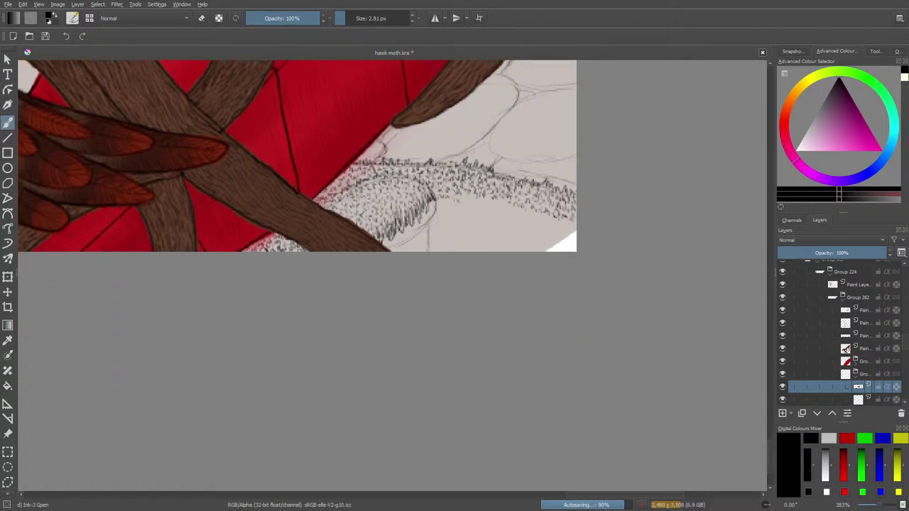
mouse_move(465, 197)
mouse_down()
mouse_move(462, 205)
mouse_move(503, 205)
mouse_up()
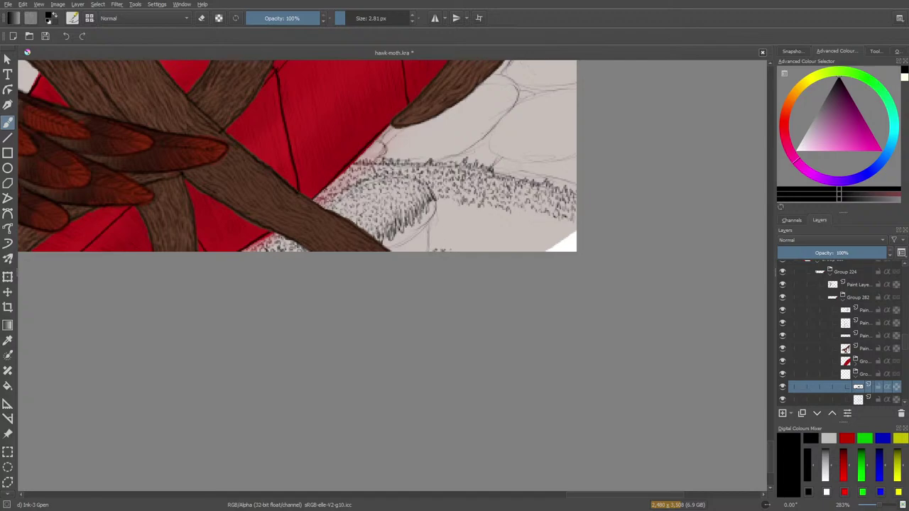
mouse_move(448, 248)
mouse_down()
mouse_move(576, 249)
mouse_move(528, 247)
mouse_move(574, 238)
mouse_move(559, 230)
mouse_move(572, 227)
mouse_move(542, 224)
mouse_move(541, 238)
mouse_up()
drag(533, 229, 536, 236)
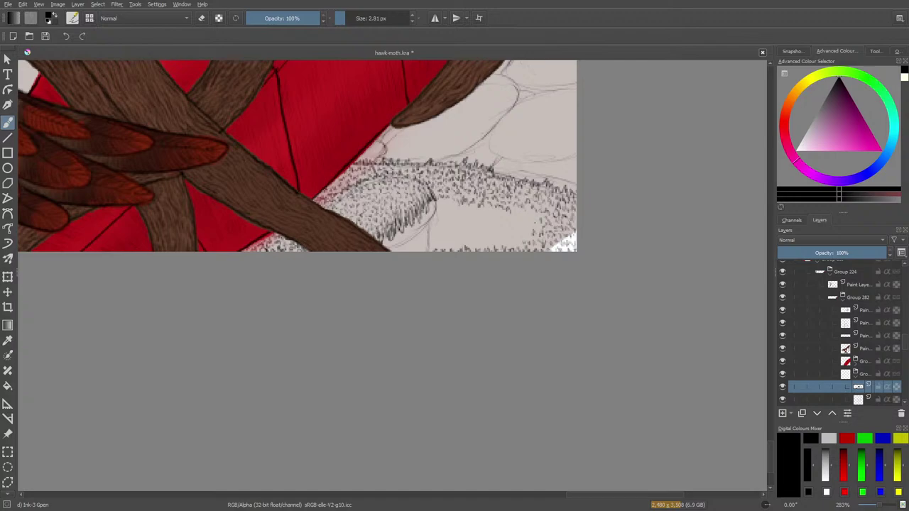
Fill the bare ground between the grass band and the canvas's lower edge with short grass strokes.
mouse_move(523, 215)
mouse_down()
mouse_move(517, 219)
mouse_move(551, 224)
mouse_move(507, 252)
mouse_move(503, 242)
mouse_move(474, 246)
mouse_up()
mouse_move(479, 241)
mouse_down()
mouse_move(471, 250)
mouse_move(508, 235)
mouse_up()
drag(520, 227, 504, 229)
drag(507, 225, 491, 235)
mouse_move(494, 230)
mouse_down()
mouse_move(471, 236)
mouse_move(503, 220)
mouse_move(488, 220)
mouse_up()
drag(490, 214, 483, 221)
mouse_move(483, 217)
mouse_down()
mouse_move(488, 224)
mouse_move(483, 213)
mouse_move(479, 219)
mouse_up()
drag(494, 210, 490, 215)
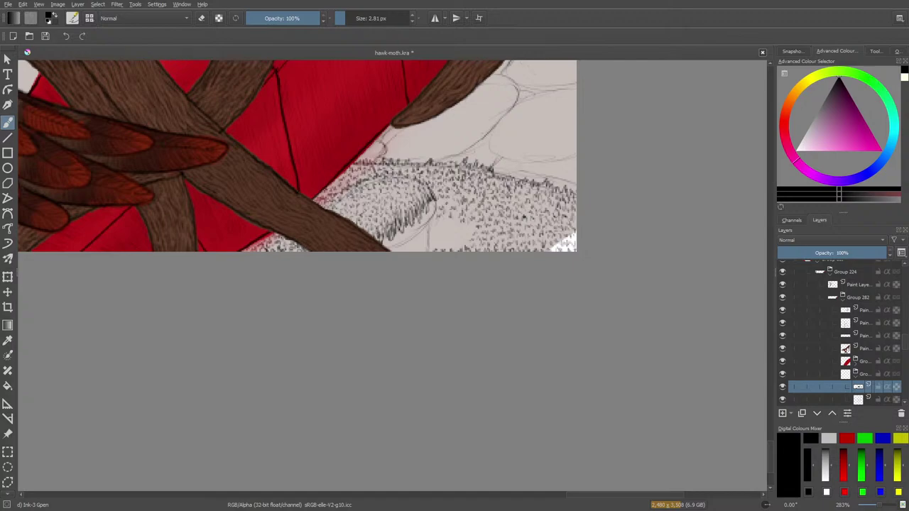
Cover the remaining bare patch beside the mound with grass strokes and fill small gaps in the band above.
drag(448, 203, 470, 231)
mouse_move(437, 241)
mouse_down()
mouse_move(431, 248)
mouse_move(450, 232)
mouse_move(430, 232)
mouse_move(438, 223)
mouse_move(471, 231)
mouse_up()
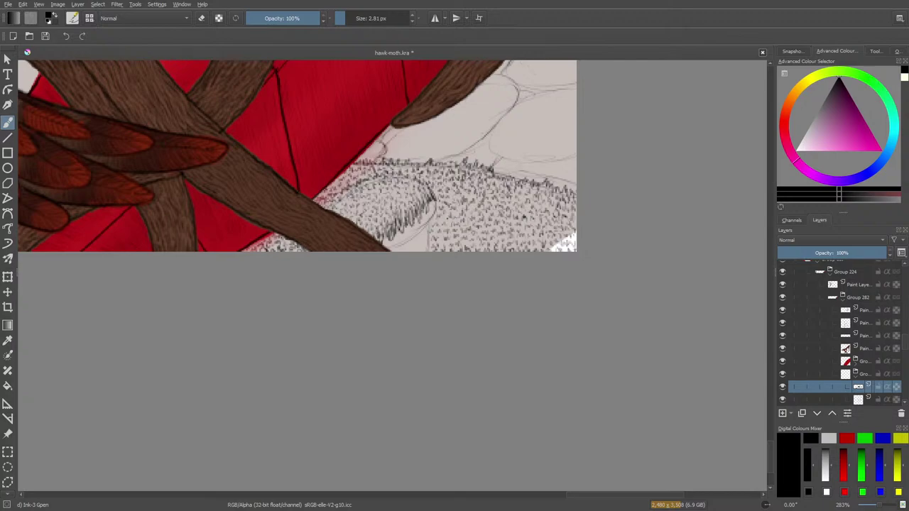
drag(455, 215, 458, 209)
drag(485, 216, 464, 189)
Darken the mound's outer edge with ink strokes and trim the excess below it with the eraser at 16.86 px.
drag(408, 183, 412, 177)
mouse_move(435, 199)
mouse_down()
mouse_move(414, 228)
mouse_move(428, 221)
mouse_up()
drag(421, 234, 427, 227)
key(e)
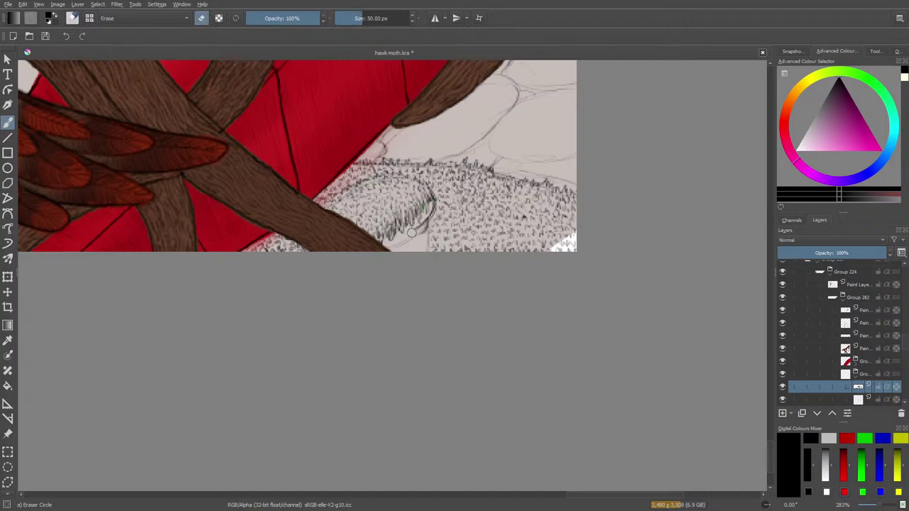
click(353, 16)
drag(419, 232, 426, 229)
key(/)
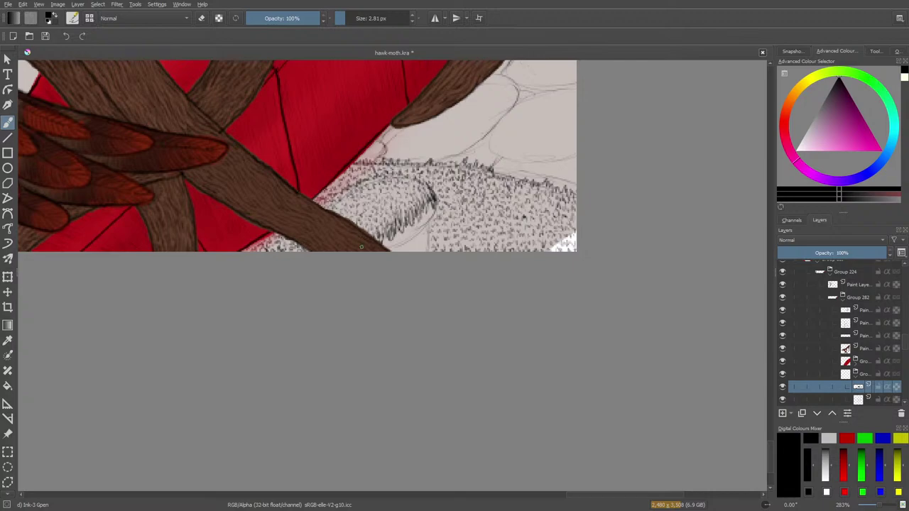
On a new paint layer, outline and hatch the rock face beneath the mound, tidying its edge with the eraser.
click(783, 413)
mouse_move(431, 213)
mouse_down()
mouse_move(408, 235)
mouse_move(423, 230)
mouse_move(409, 240)
mouse_move(420, 240)
mouse_move(422, 253)
mouse_up()
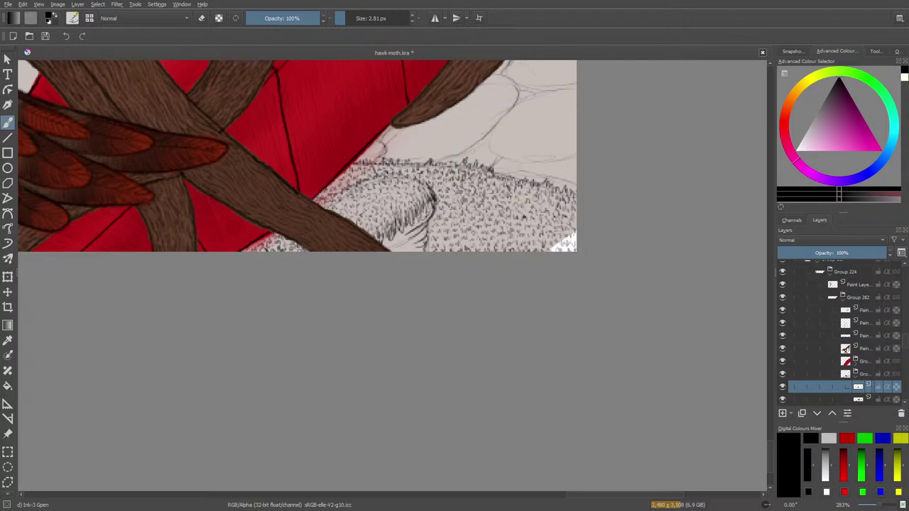
drag(431, 204, 400, 235)
drag(405, 234, 379, 245)
mouse_move(387, 238)
mouse_down()
mouse_move(378, 243)
mouse_move(402, 251)
mouse_up()
drag(420, 248, 410, 247)
drag(424, 243, 407, 247)
drag(418, 245, 398, 247)
mouse_move(408, 243)
mouse_down()
mouse_move(396, 247)
mouse_move(404, 238)
mouse_up()
drag(409, 235, 397, 243)
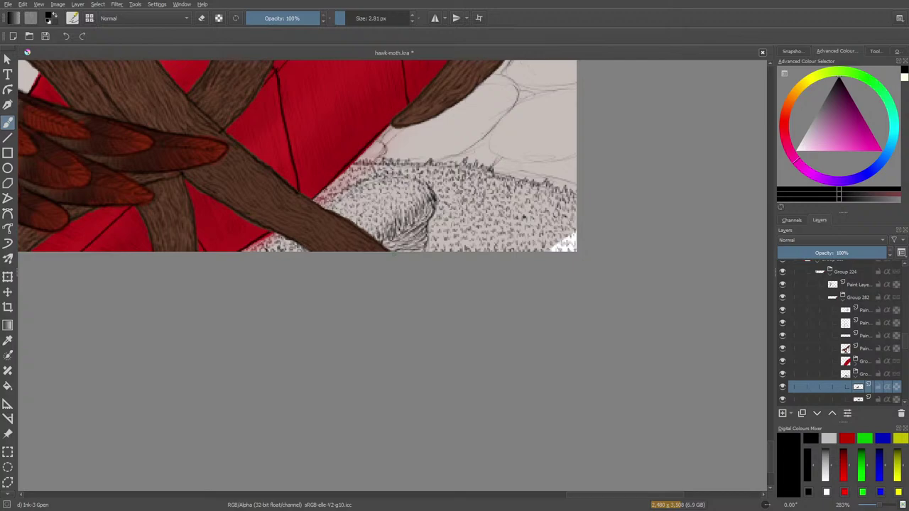
key(e)
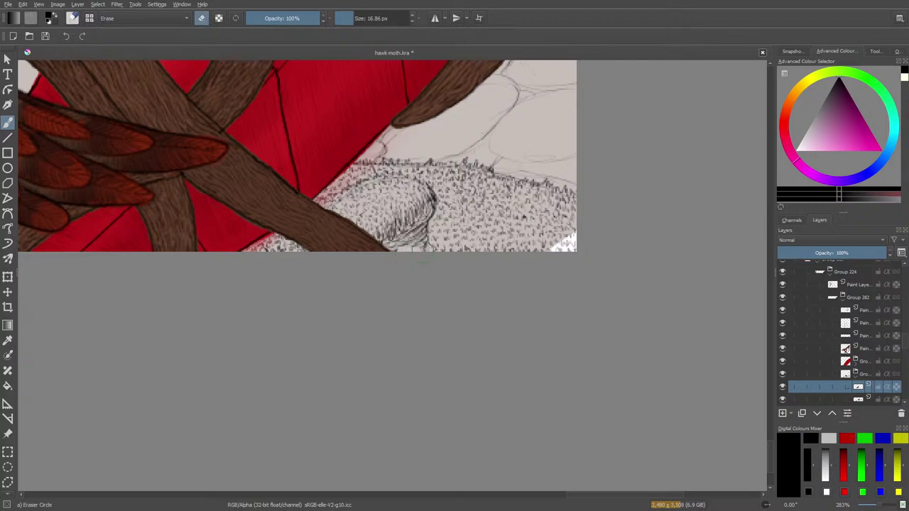
key(e)
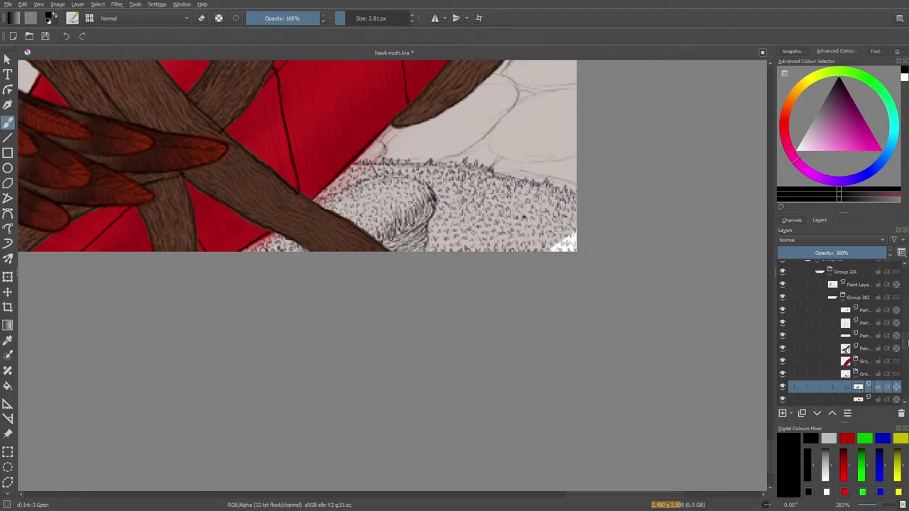
Add a new paint layer and move it beneath the sketch layer in the ground group.
drag(906, 345, 904, 349)
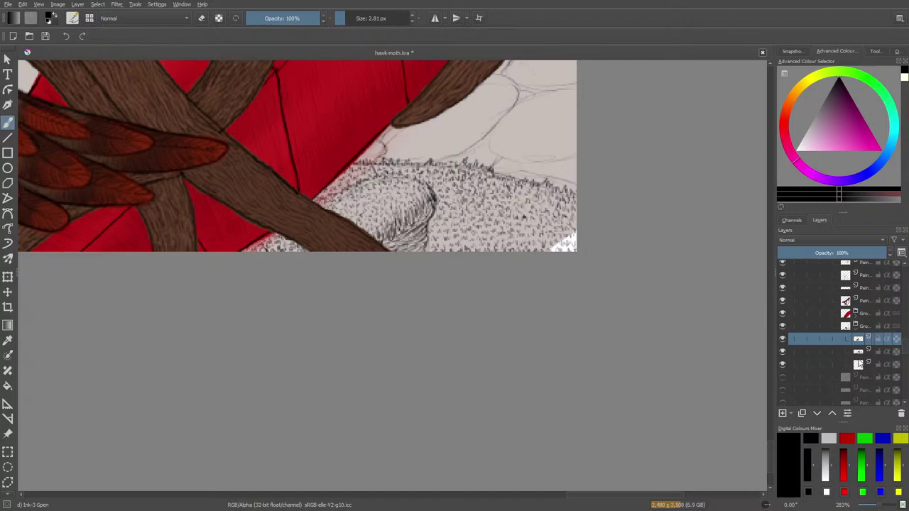
click(858, 365)
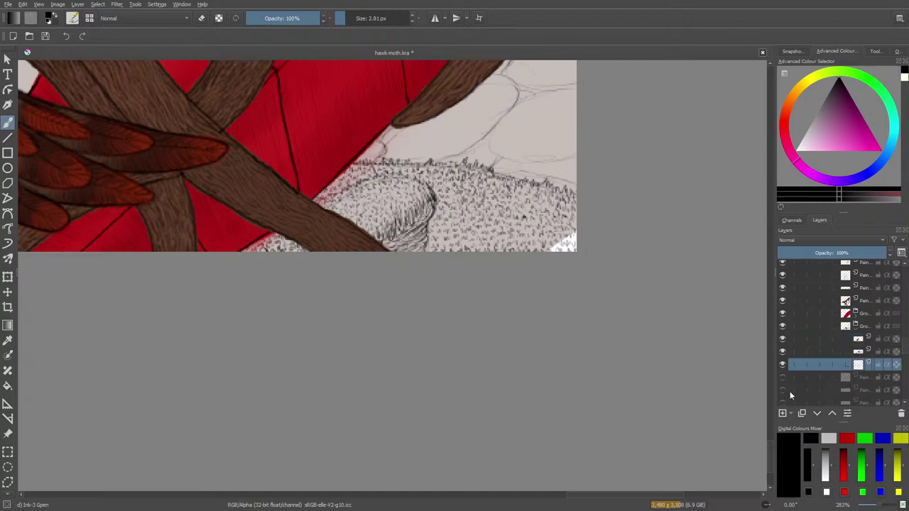
click(783, 413)
click(817, 414)
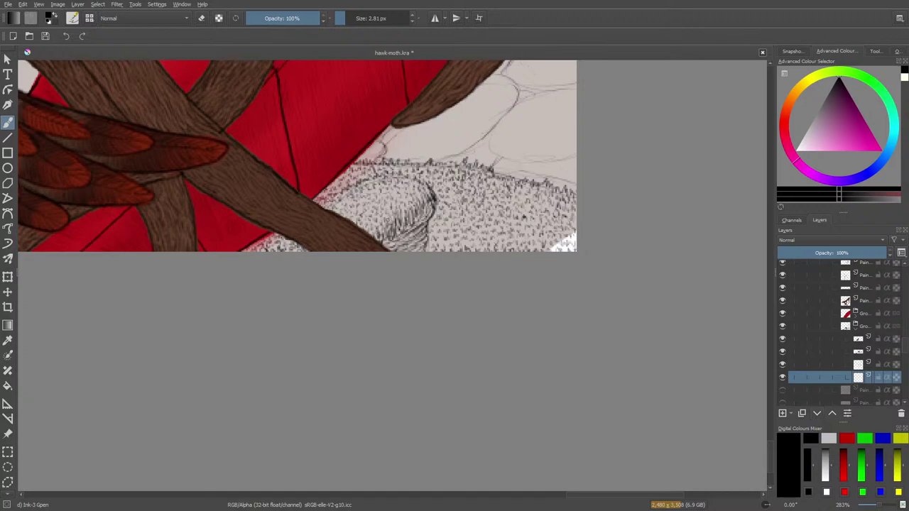
Sample the dark grey of the small rock between the tree roots as the colour for the freehand brush.
right_click(388, 225)
click(376, 123)
drag(603, 496, 135, 493)
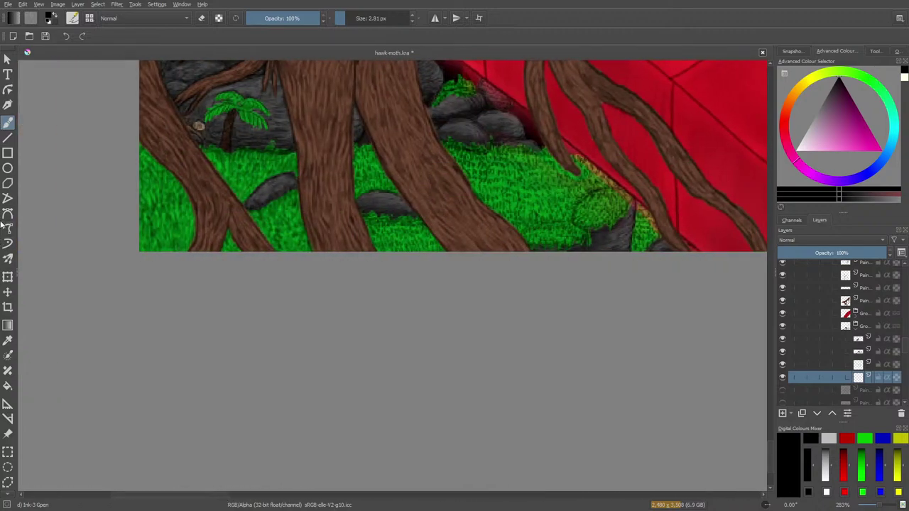
click(8, 340)
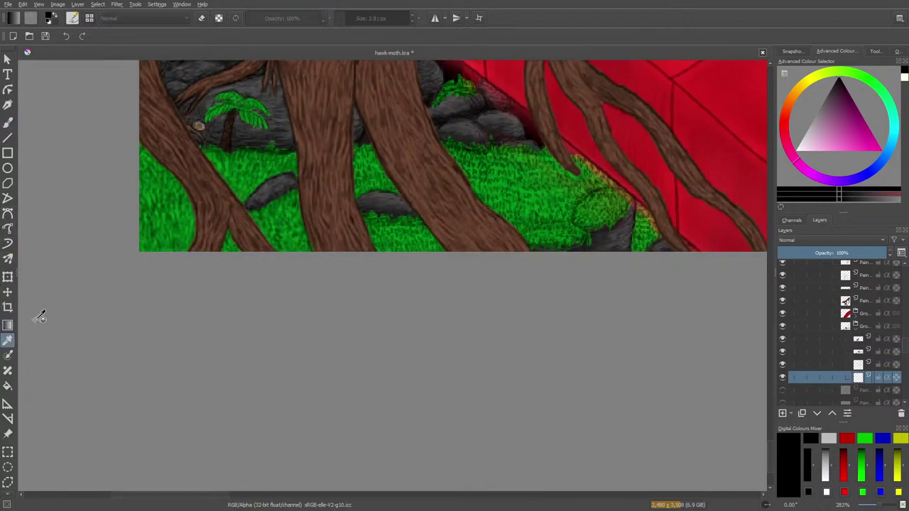
click(396, 205)
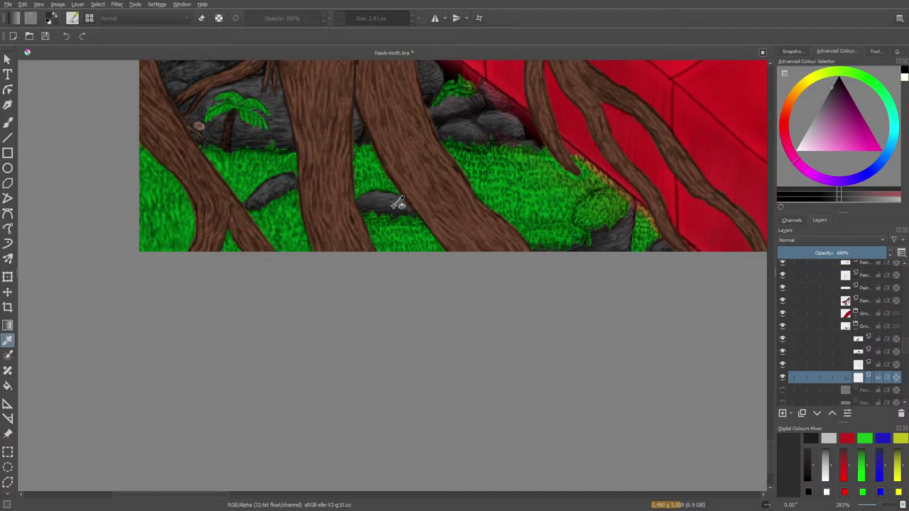
click(8, 122)
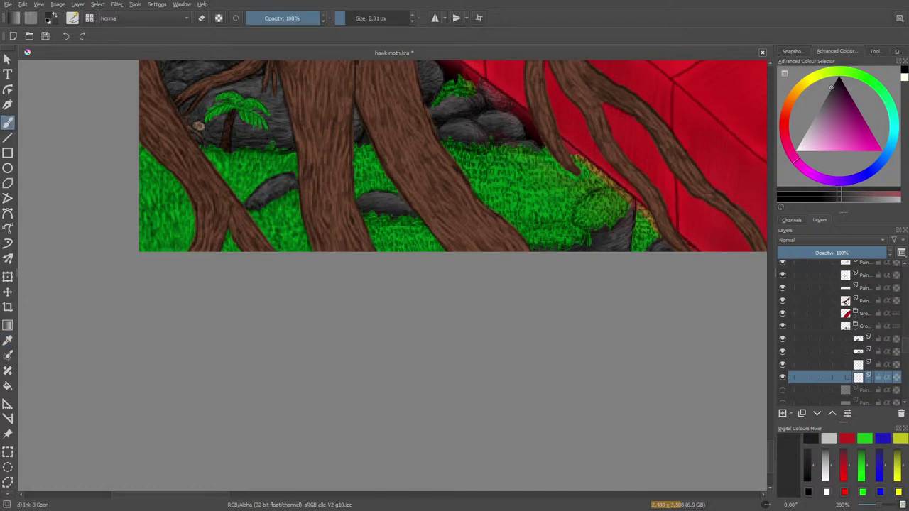
Paint the rock face beneath the grassy mound in the sampled dark grey with the Basic-1 brush at 1.81 px.
mouse_move(204, 497)
mouse_down()
mouse_move(661, 497)
mouse_move(628, 500)
mouse_up()
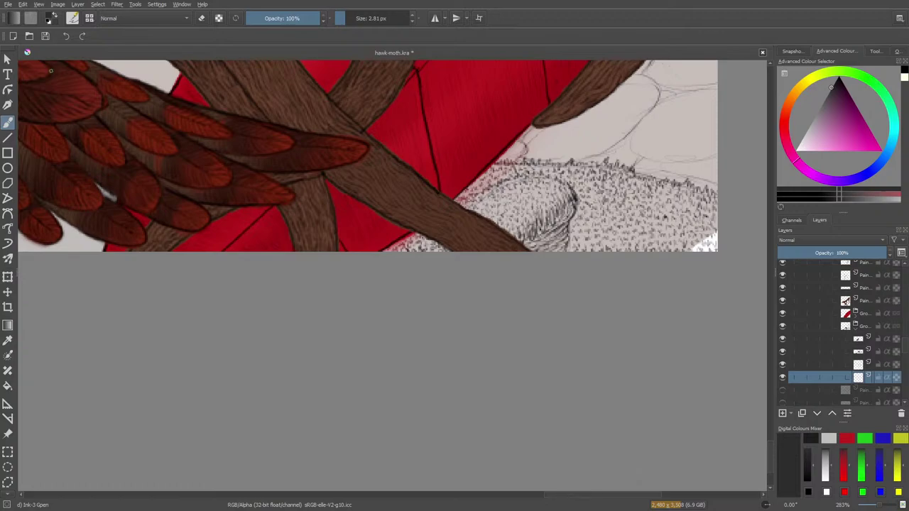
right_click(170, 161)
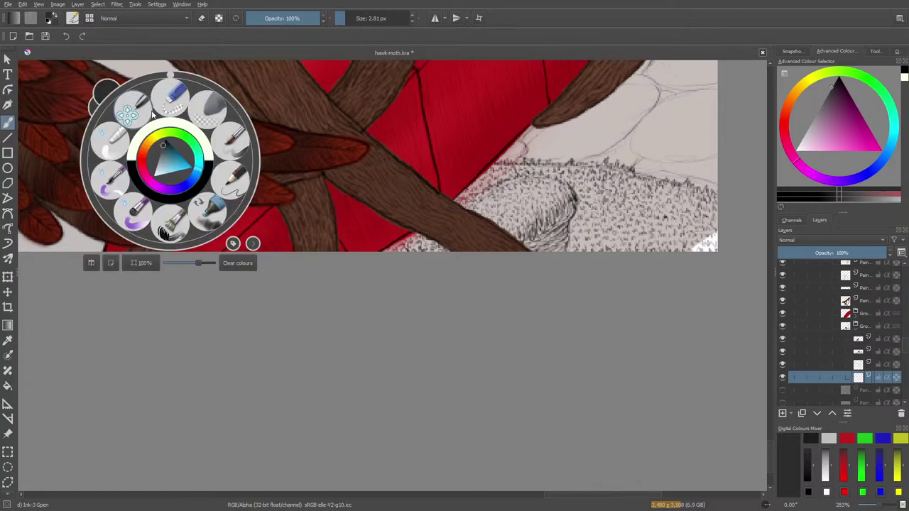
click(72, 18)
click(80, 82)
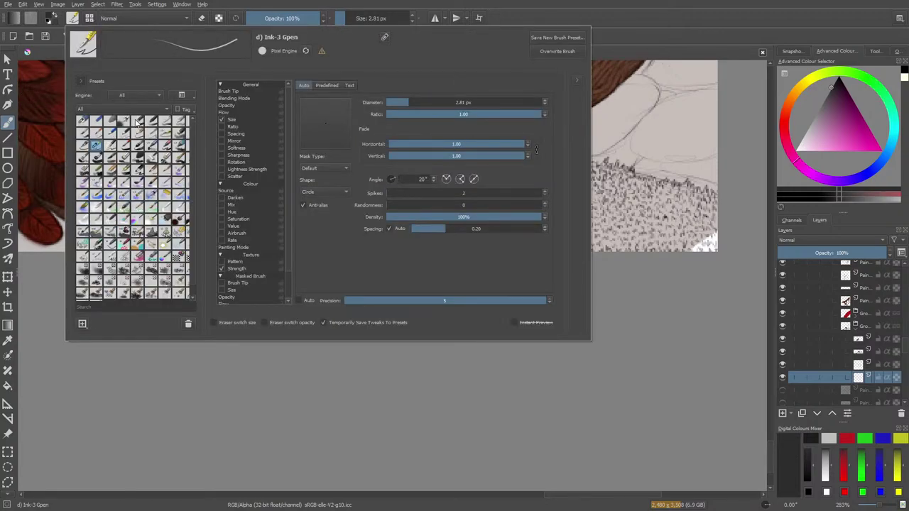
click(137, 123)
click(387, 395)
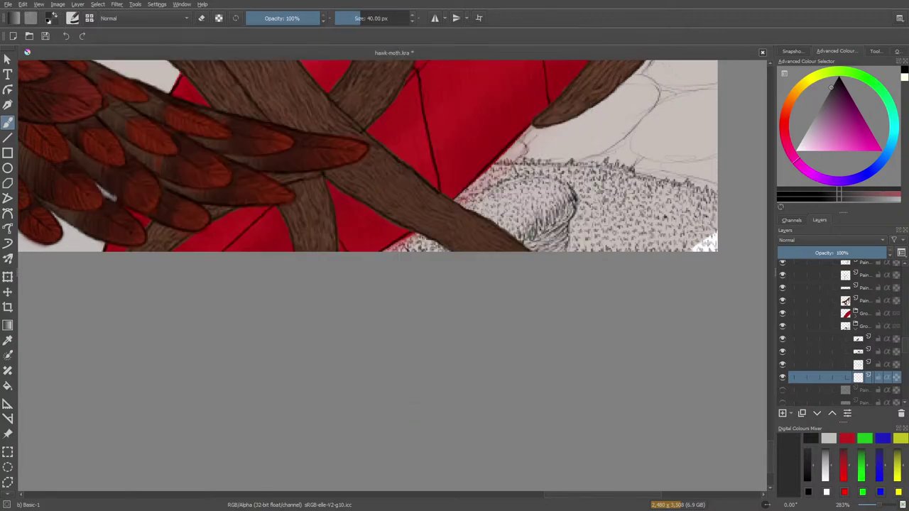
click(344, 16)
mouse_move(565, 219)
mouse_down()
mouse_move(572, 206)
mouse_move(527, 240)
mouse_move(565, 214)
mouse_move(532, 245)
mouse_move(565, 225)
mouse_move(541, 249)
mouse_move(562, 239)
mouse_move(555, 248)
mouse_move(564, 213)
mouse_move(523, 239)
mouse_up()
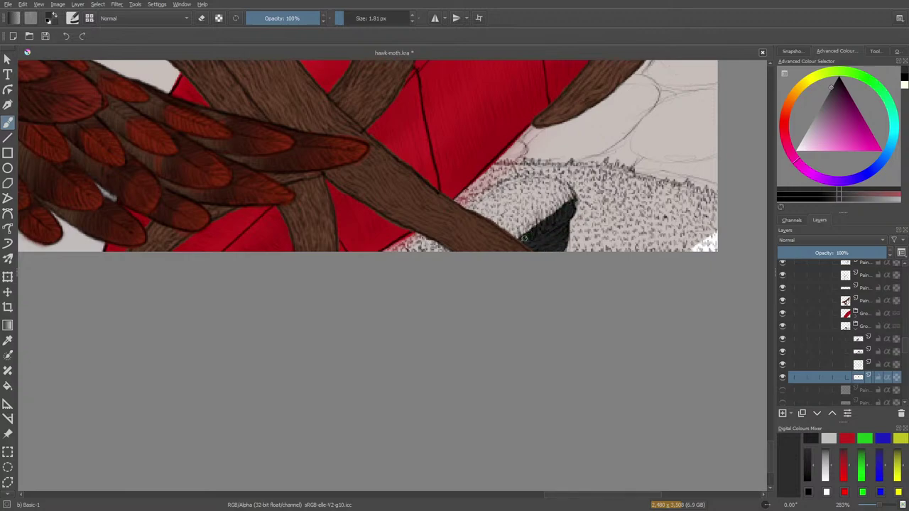
Sample a dark grey from the small rock between the tree roots for the freehand brush.
drag(565, 496, 143, 497)
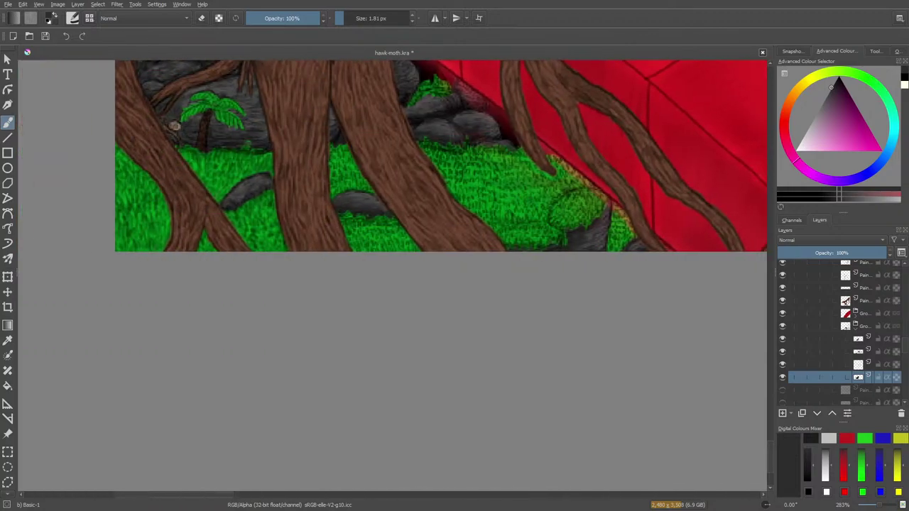
click(8, 340)
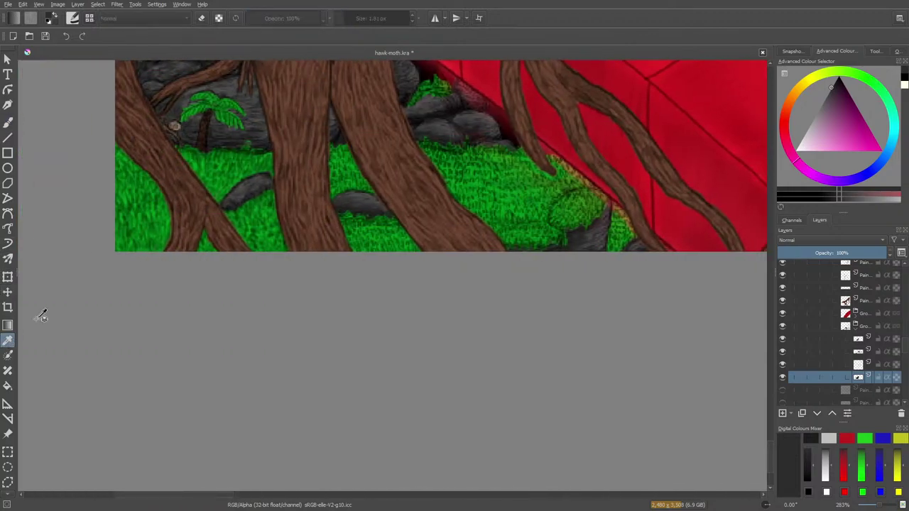
click(359, 199)
click(358, 202)
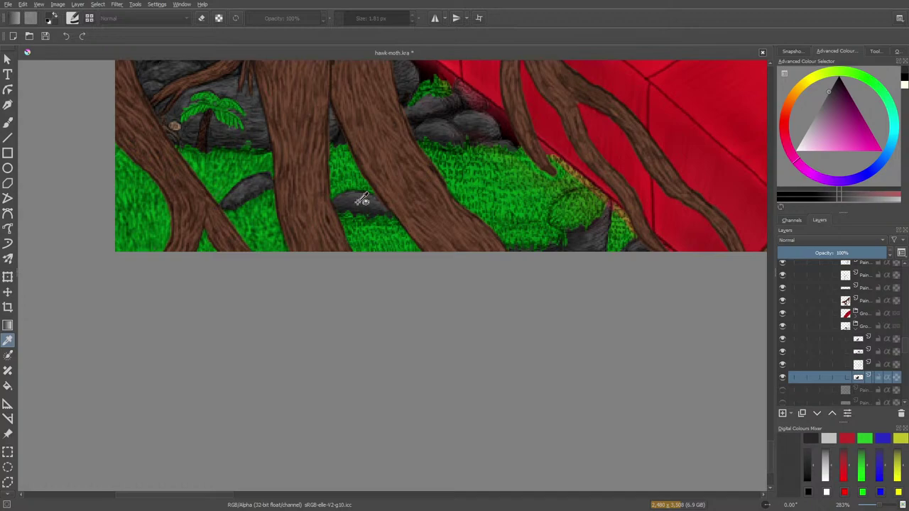
click(358, 202)
click(11, 141)
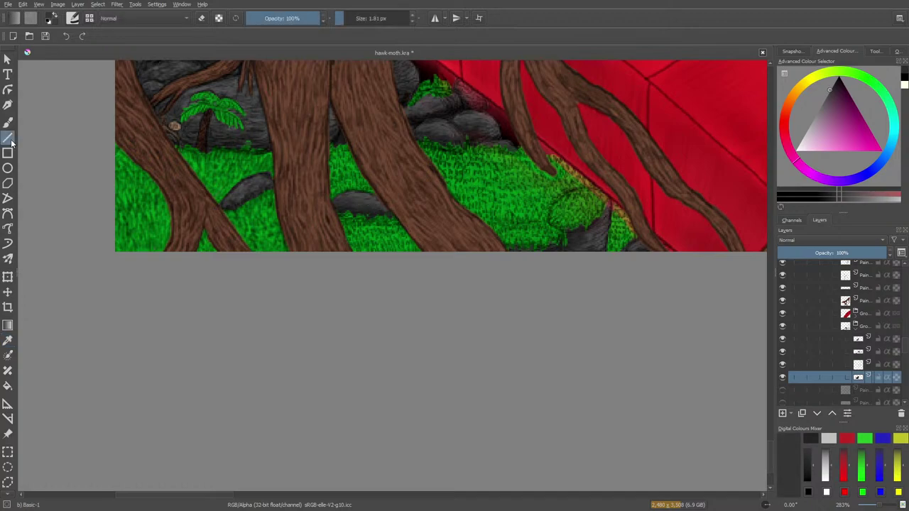
click(11, 124)
Lighten the grey slightly and add highlight strokes across the rock face beneath the mound.
drag(224, 499, 668, 481)
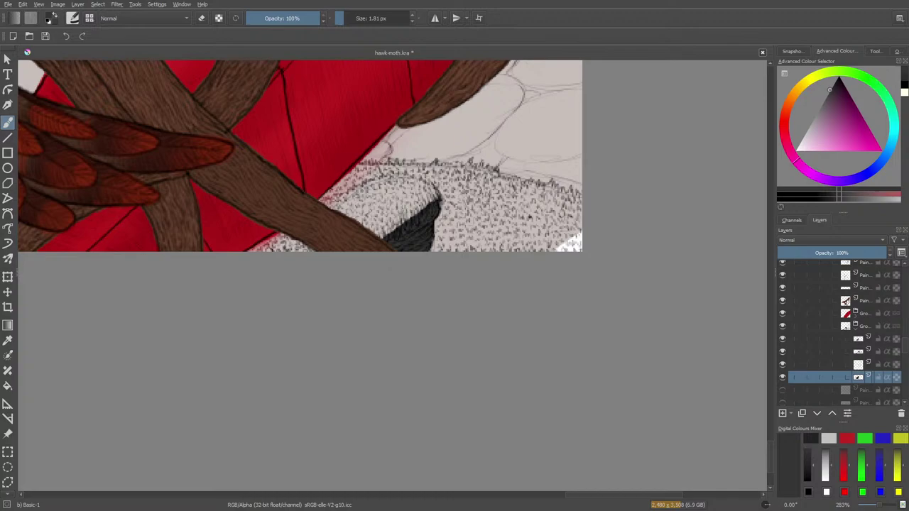
right_click(395, 263)
drag(388, 250, 387, 253)
click(395, 146)
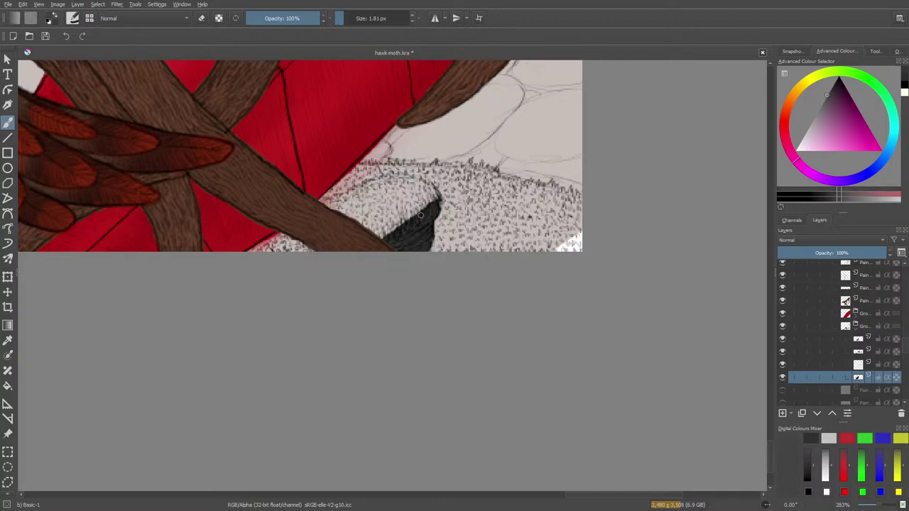
mouse_move(420, 215)
mouse_down()
mouse_move(387, 240)
mouse_move(430, 216)
mouse_move(394, 248)
mouse_move(429, 226)
mouse_move(405, 250)
mouse_move(413, 248)
mouse_move(411, 227)
mouse_move(361, 251)
mouse_up()
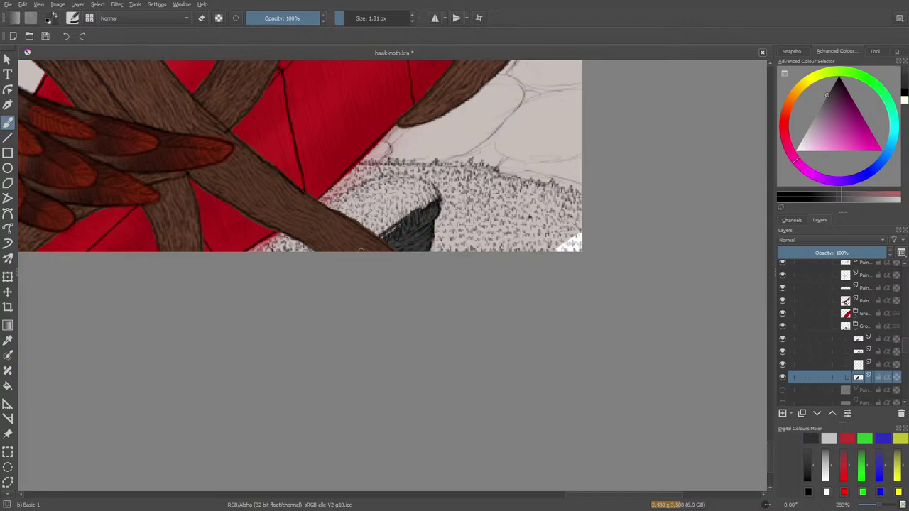
Sample the reddish grey from the lit edge of the rocks beside the red crystal for the freehand brush.
drag(574, 496, 386, 496)
mouse_move(880, 505)
mouse_down()
mouse_move(865, 508)
mouse_move(876, 504)
mouse_up()
click(871, 505)
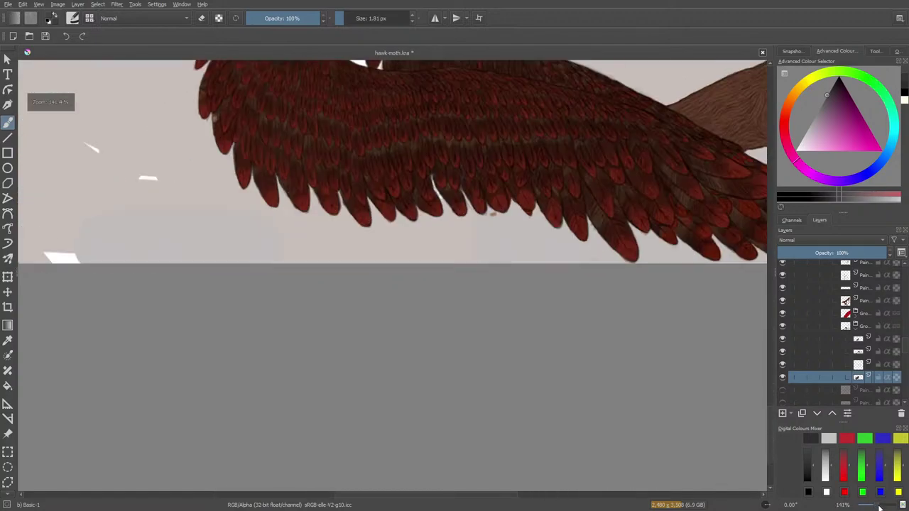
mouse_move(447, 495)
mouse_down()
mouse_move(365, 501)
mouse_move(213, 489)
mouse_up()
drag(876, 506, 879, 505)
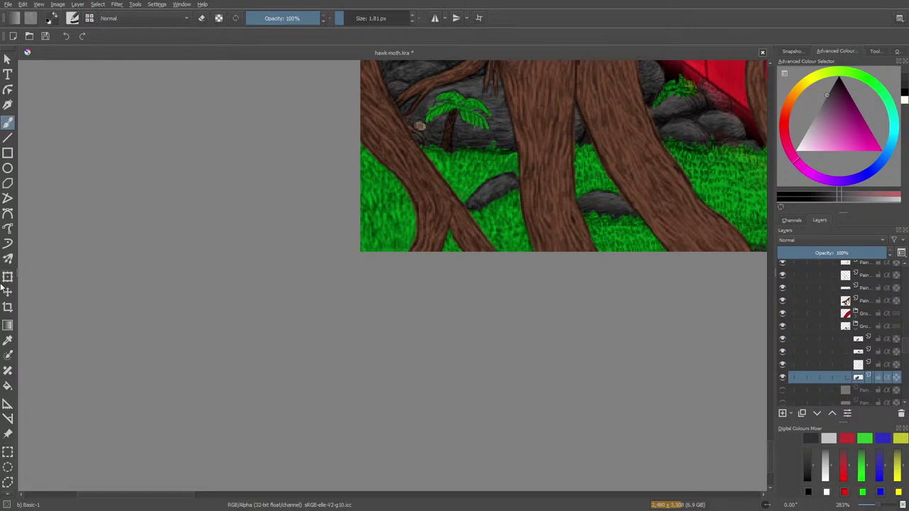
click(7, 340)
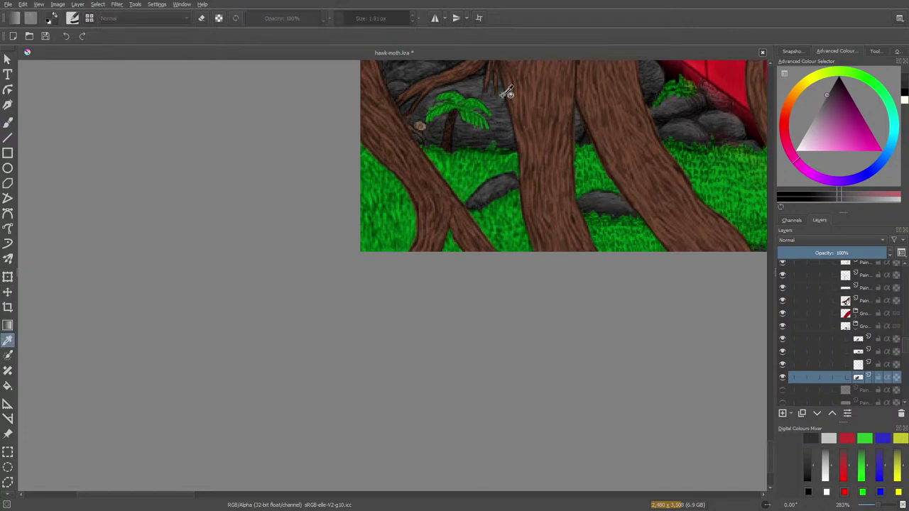
click(725, 126)
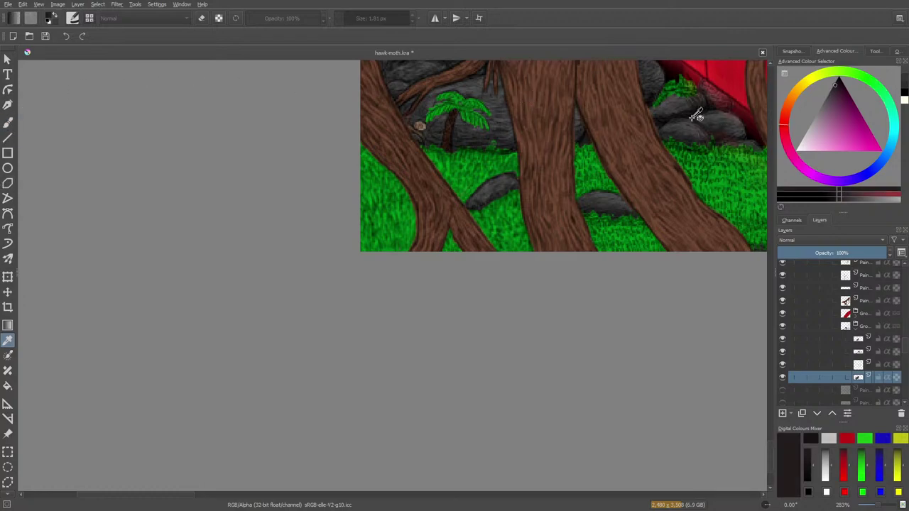
click(737, 117)
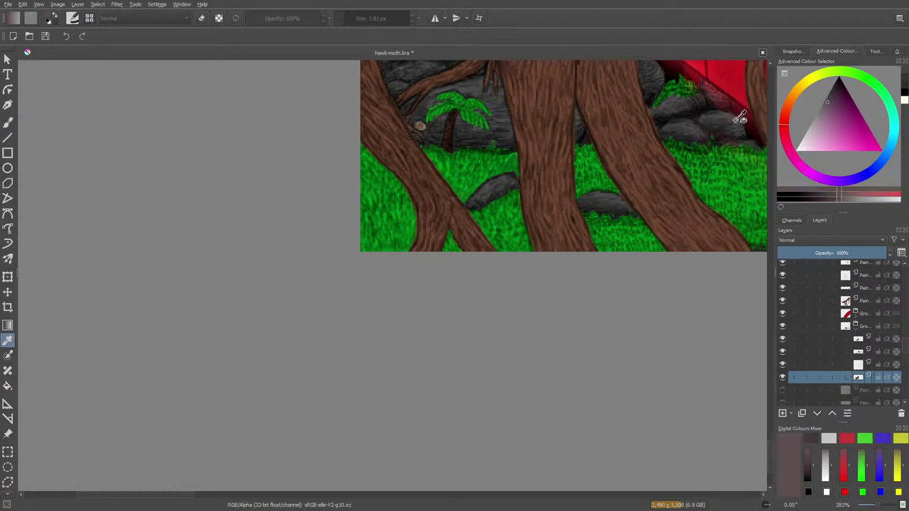
click(739, 121)
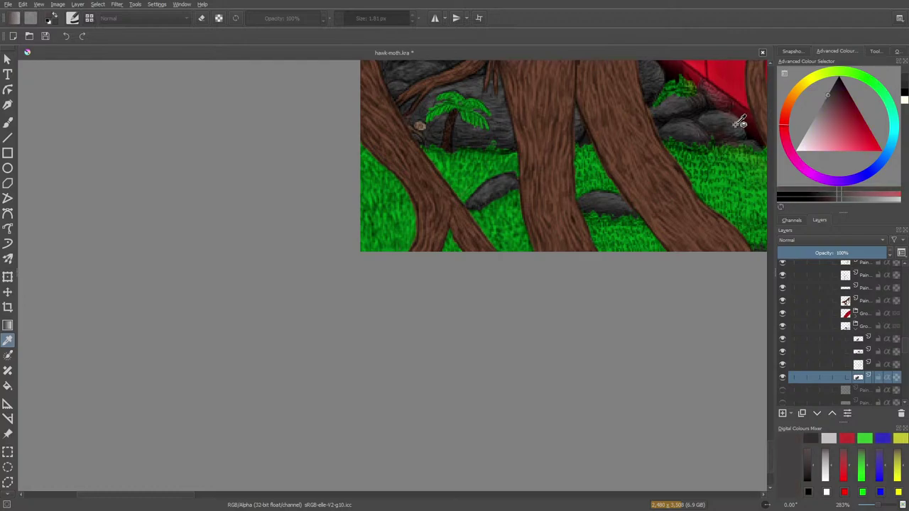
click(735, 125)
click(736, 122)
click(738, 120)
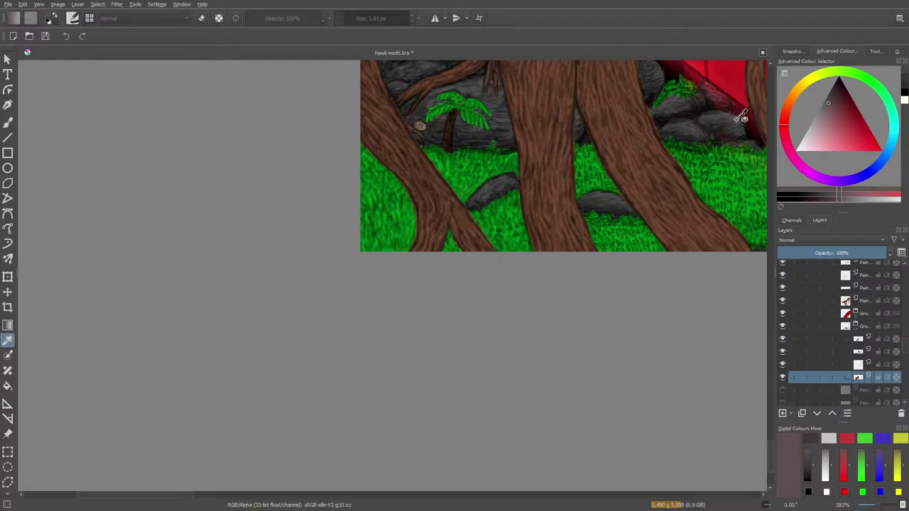
key(b)
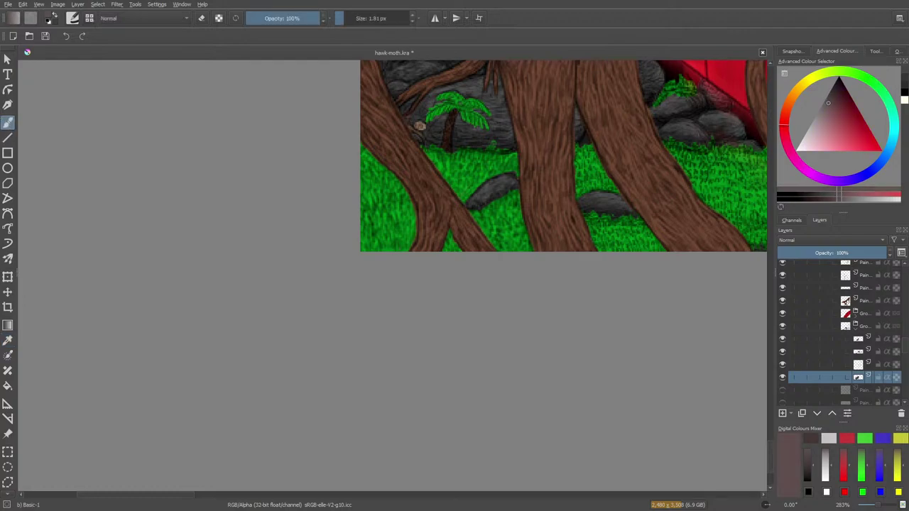
Add a new paint layer and brush reddish-grey reflected light along the outer side of the rock face.
drag(181, 500, 661, 505)
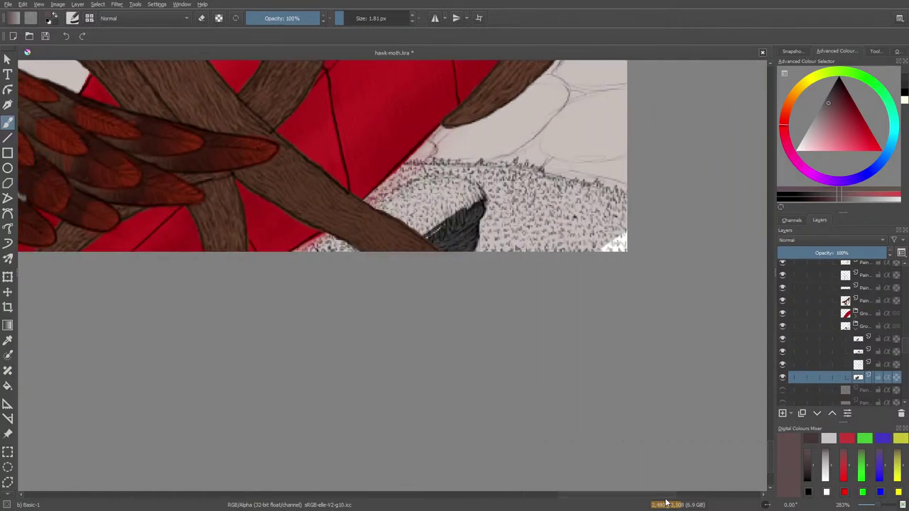
click(783, 414)
drag(479, 213, 463, 233)
drag(476, 231, 467, 249)
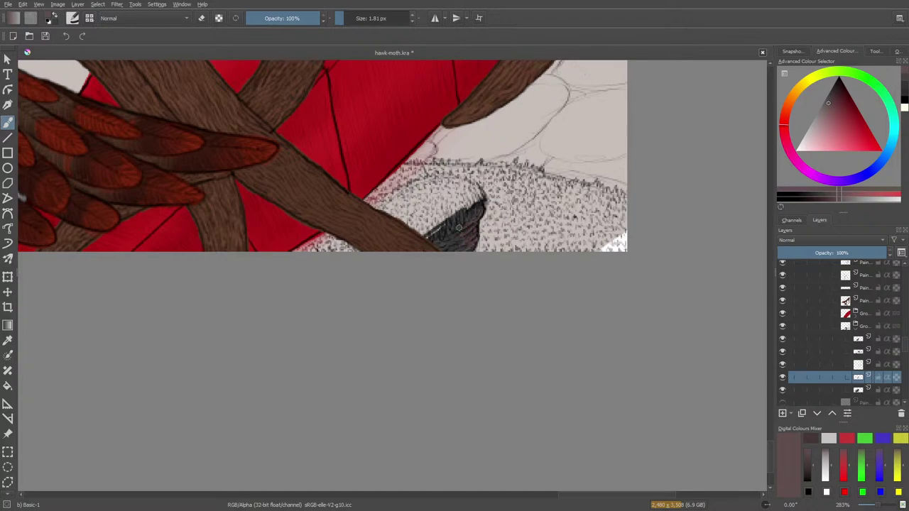
Sample a dark grey from the lower rock beside the crystal for the freehand brush.
drag(585, 497, 142, 467)
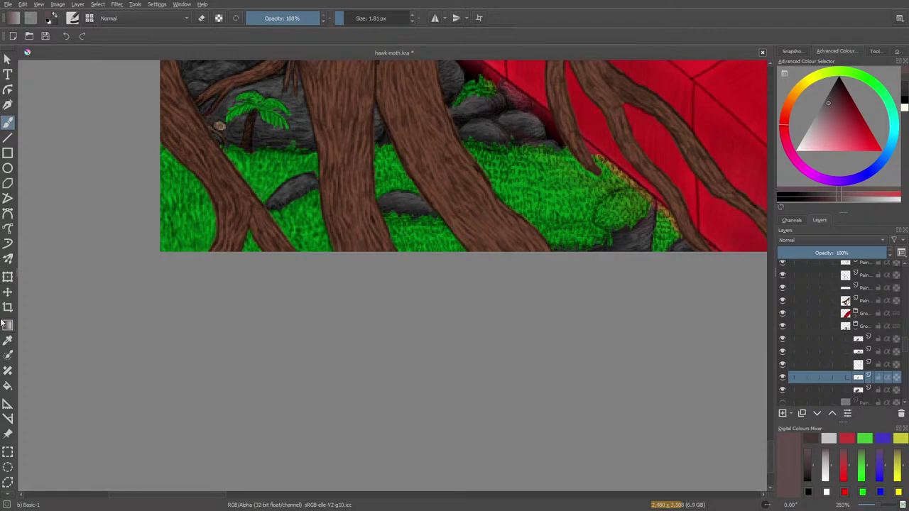
click(8, 340)
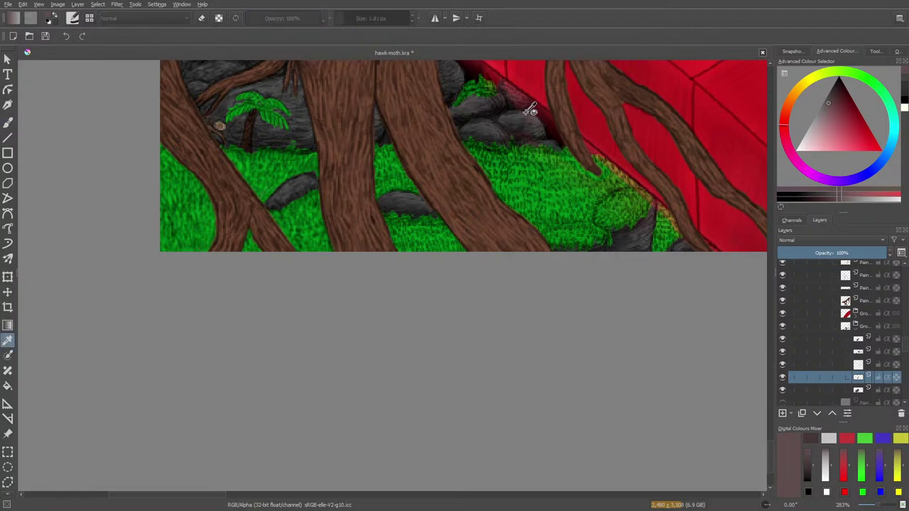
click(484, 132)
click(483, 132)
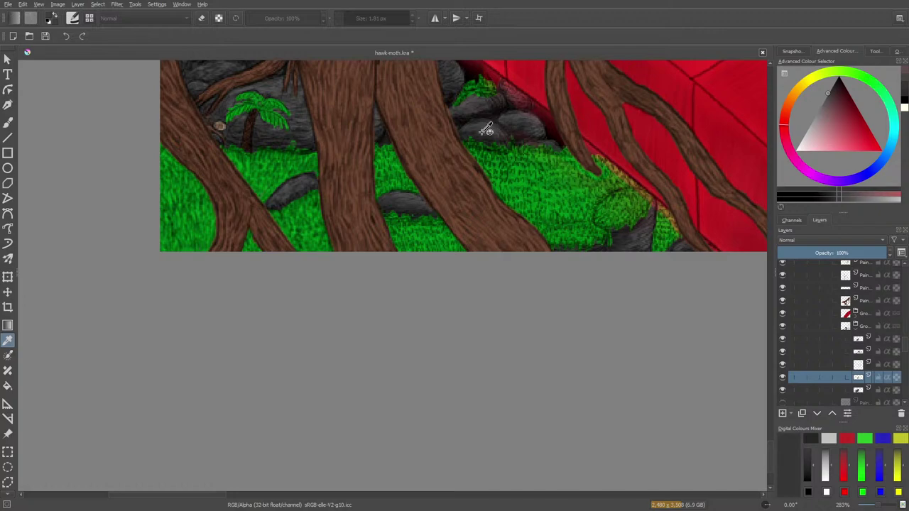
click(483, 133)
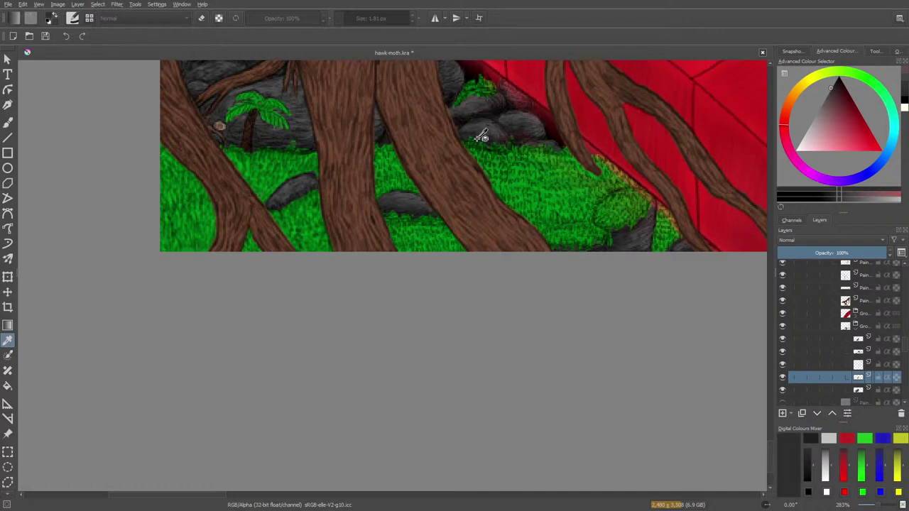
click(481, 134)
click(8, 122)
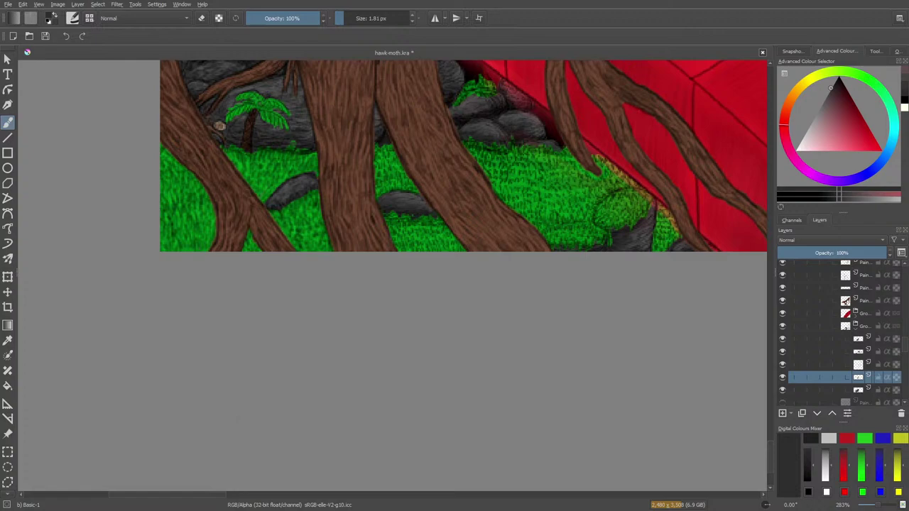
Darken the upper and inner parts of the rock face with dark grey strokes on its base colour layer.
mouse_move(204, 495)
mouse_down()
mouse_move(553, 462)
mouse_move(646, 464)
mouse_up()
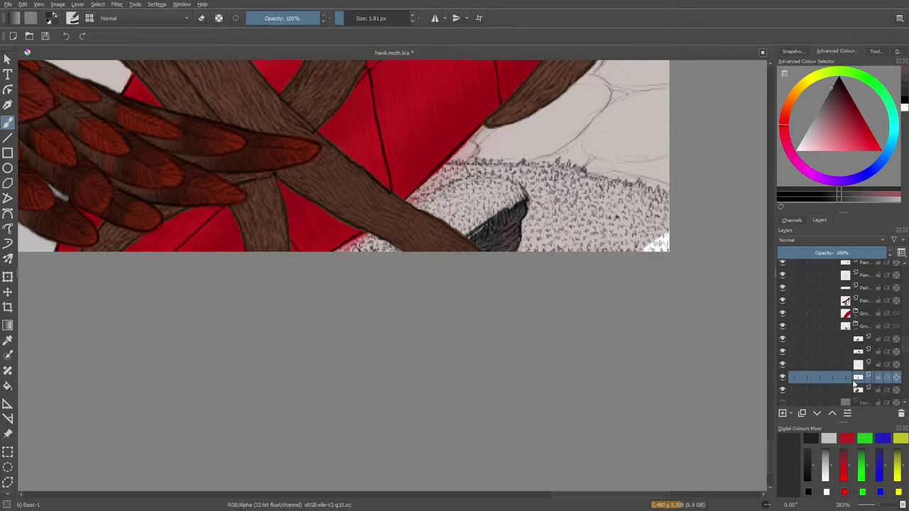
click(856, 390)
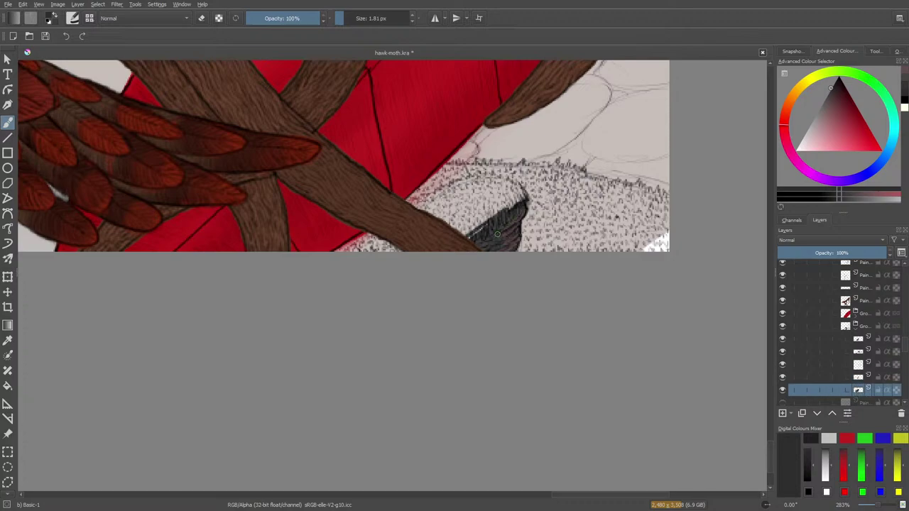
drag(497, 235, 509, 221)
mouse_move(474, 249)
mouse_down()
mouse_move(519, 217)
mouse_move(500, 244)
mouse_move(510, 243)
mouse_move(506, 217)
mouse_move(471, 234)
mouse_up()
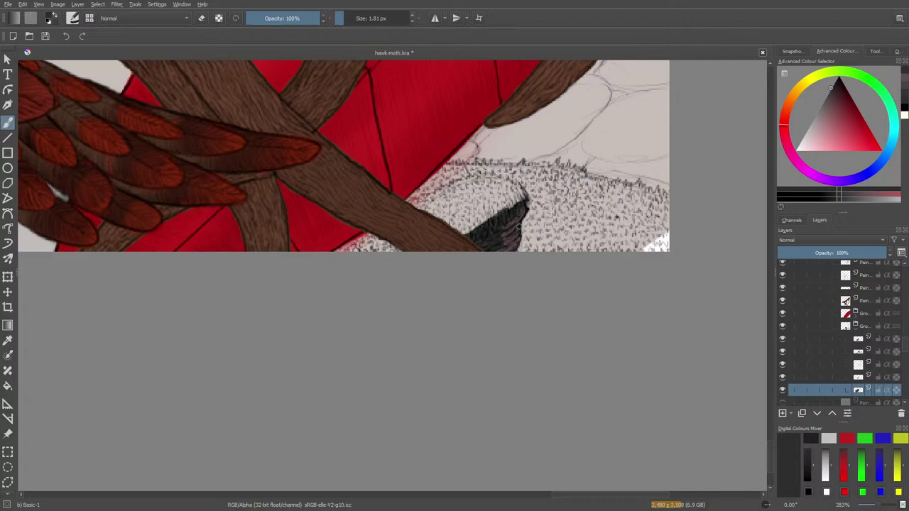
On the reflected-light layer, sample the reddish grey of the strokes and erase them with Eraser Circle at 16.86 px.
click(862, 381)
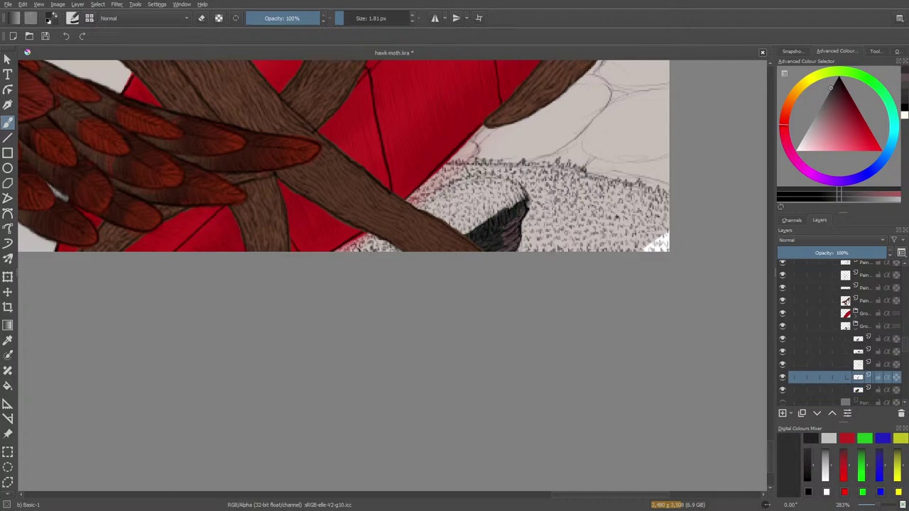
click(8, 339)
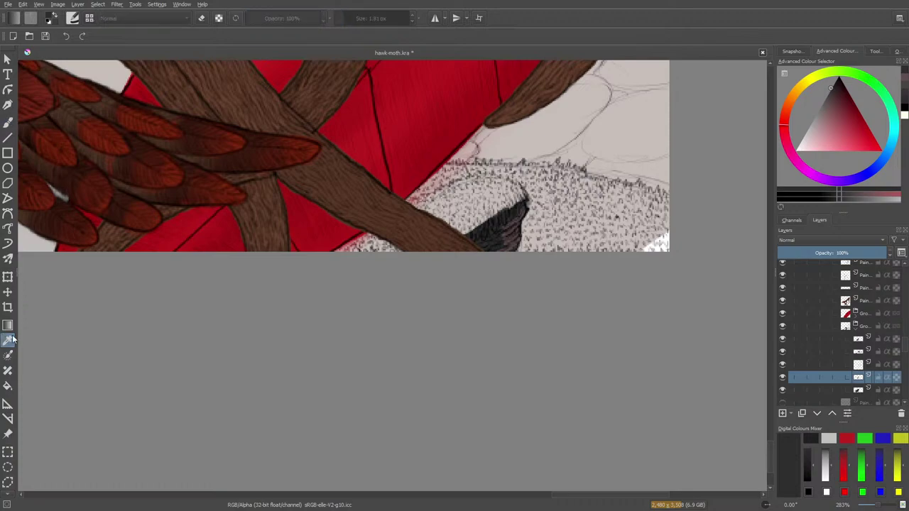
click(513, 236)
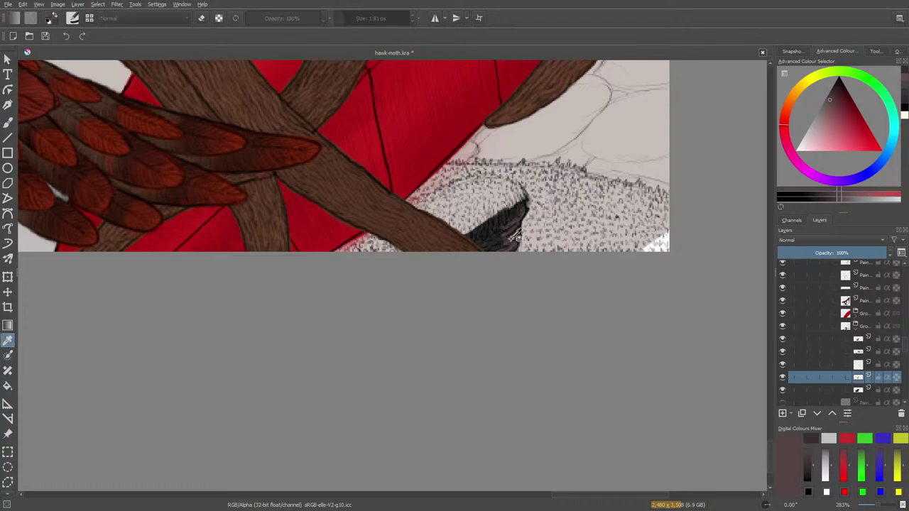
click(10, 124)
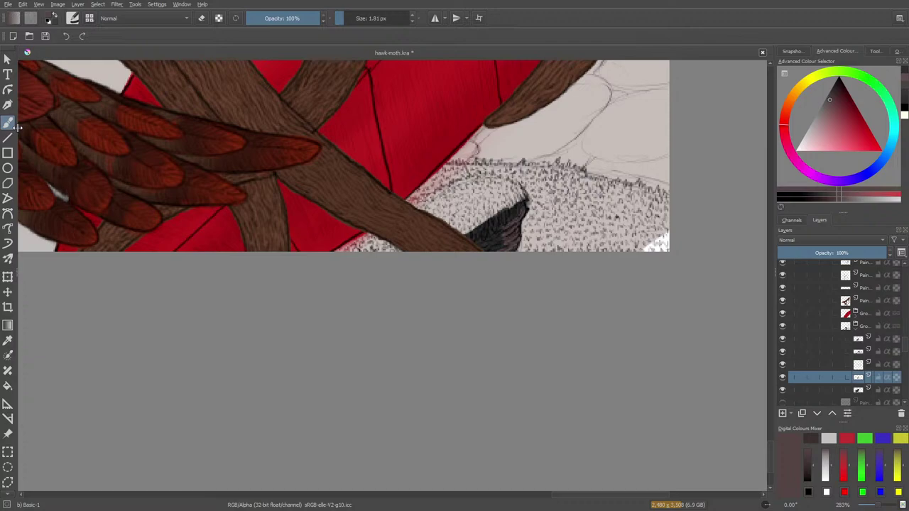
key(slash)
mouse_move(500, 234)
mouse_down()
mouse_move(518, 208)
mouse_move(495, 246)
mouse_move(523, 228)
mouse_move(511, 251)
mouse_up()
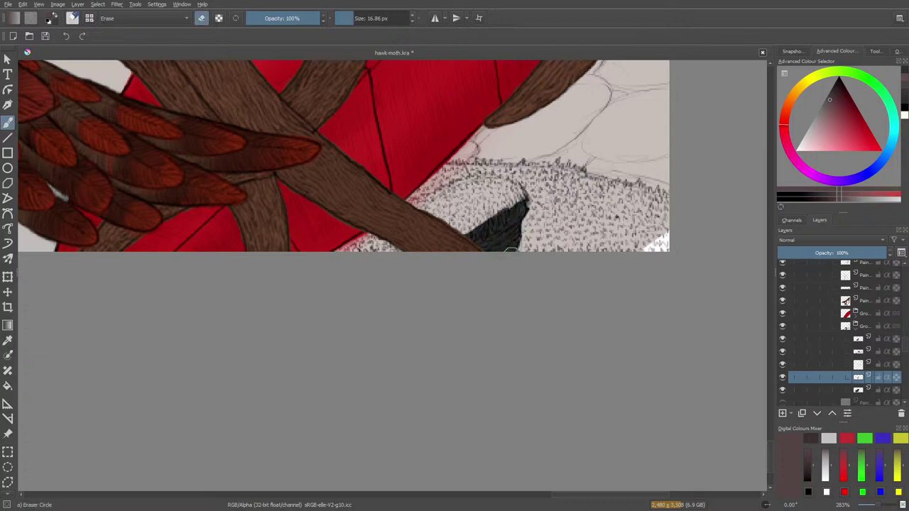
Brush reddish-grey reflected light down the outer side of the rock face with Basic-1 at 1.81 px and soften it with Blender Basic.
key(e)
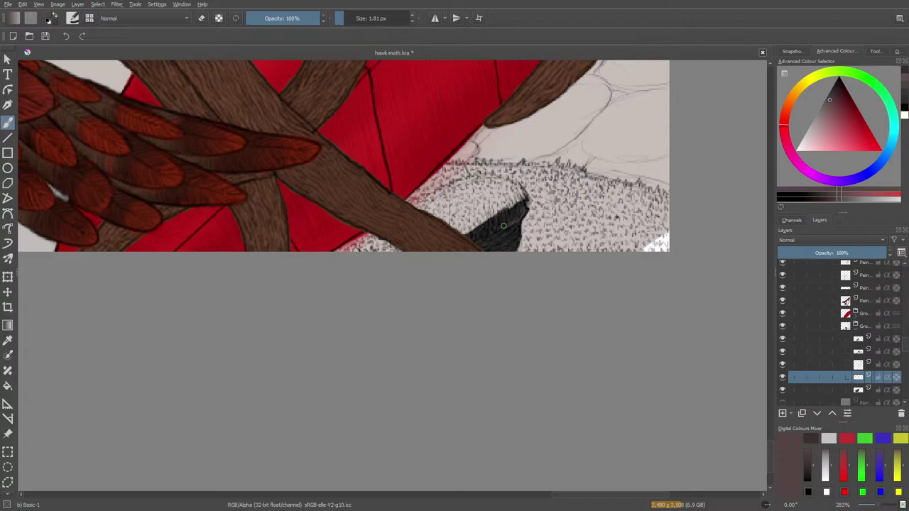
mouse_move(516, 215)
mouse_down()
mouse_move(499, 225)
mouse_move(506, 250)
mouse_up()
right_click(485, 220)
click(427, 199)
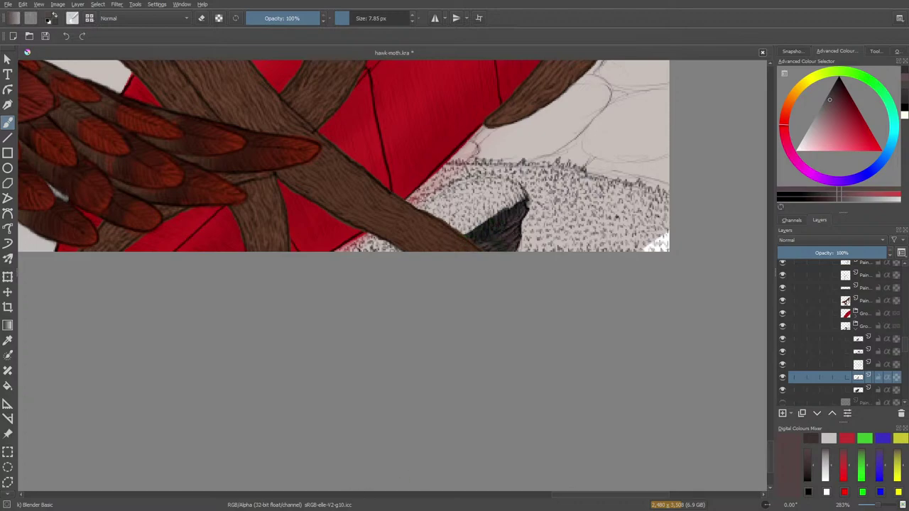
Sample a dark grey from the rounded rocks above the finished green grass for the freehand brush.
drag(578, 495, 236, 480)
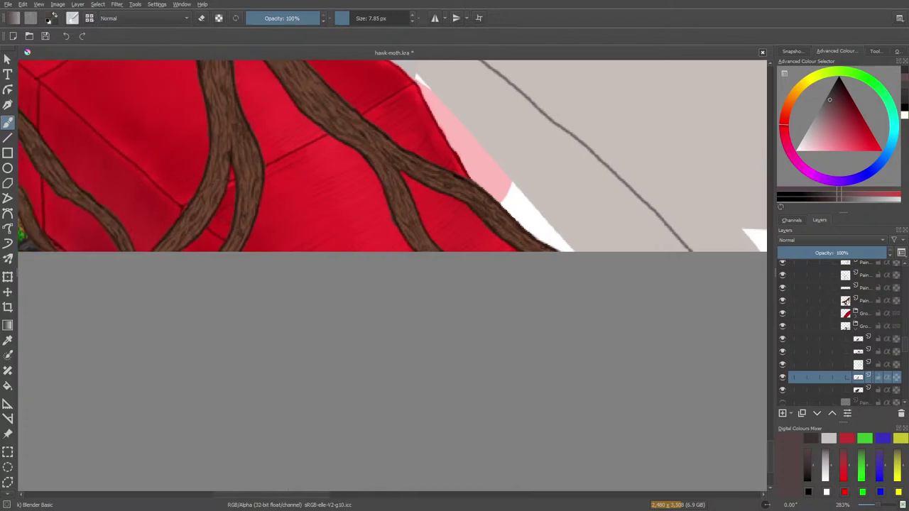
drag(317, 496, 199, 507)
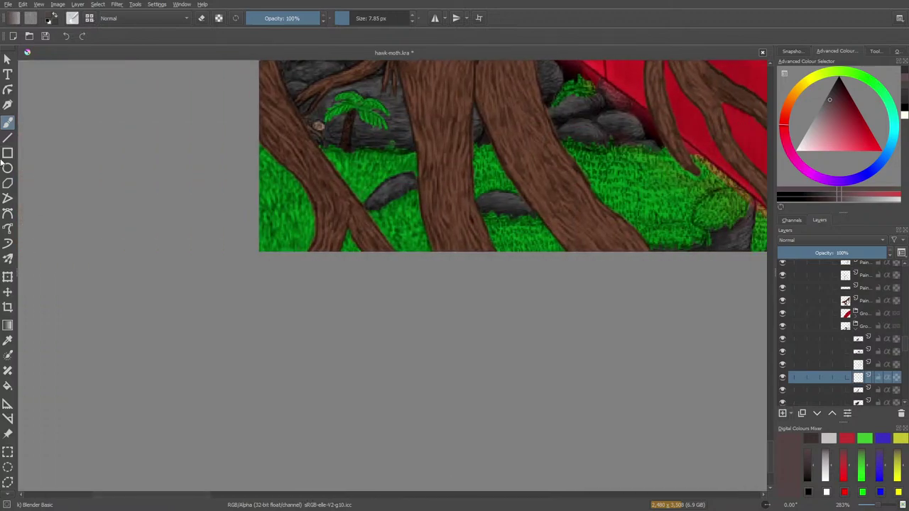
click(9, 340)
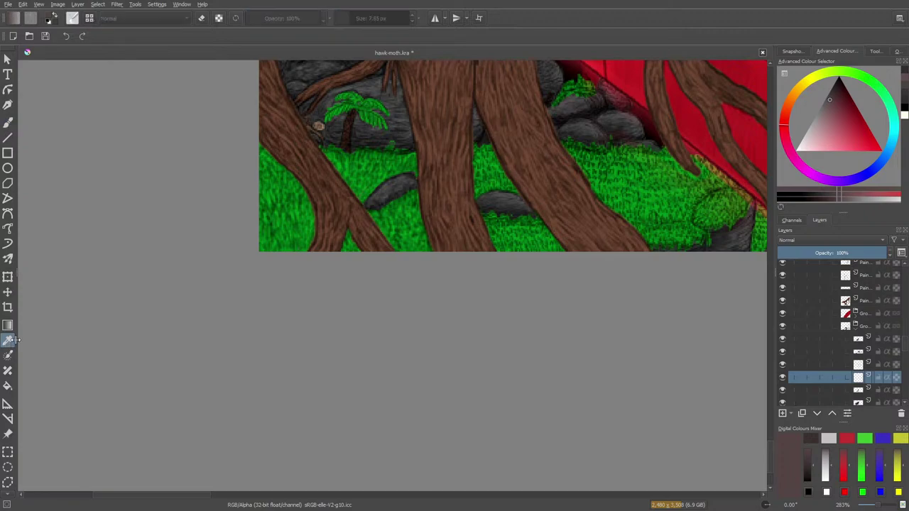
click(624, 125)
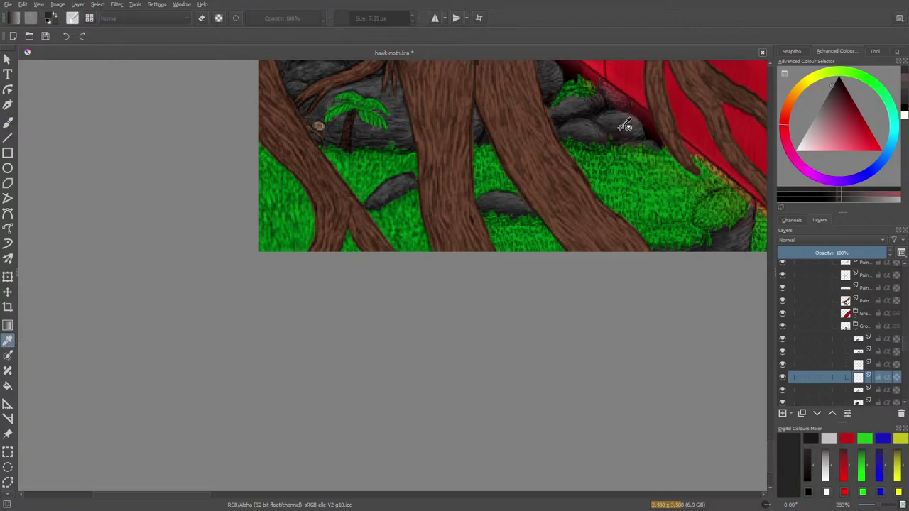
click(8, 122)
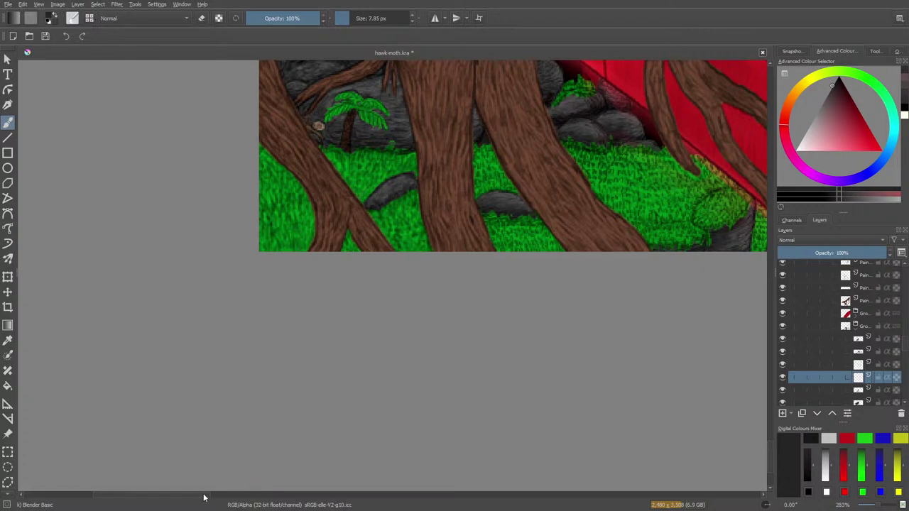
Brush dark grey strokes over the lower outer rock face with Basic-1 at 1.81 px and blend them with Blender Basic at 7.85 px.
drag(203, 497, 664, 458)
right_click(145, 225)
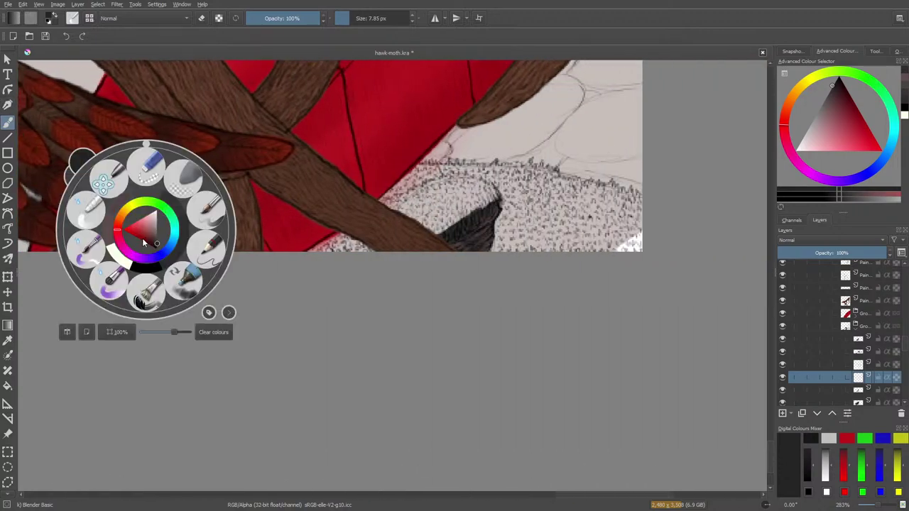
click(73, 18)
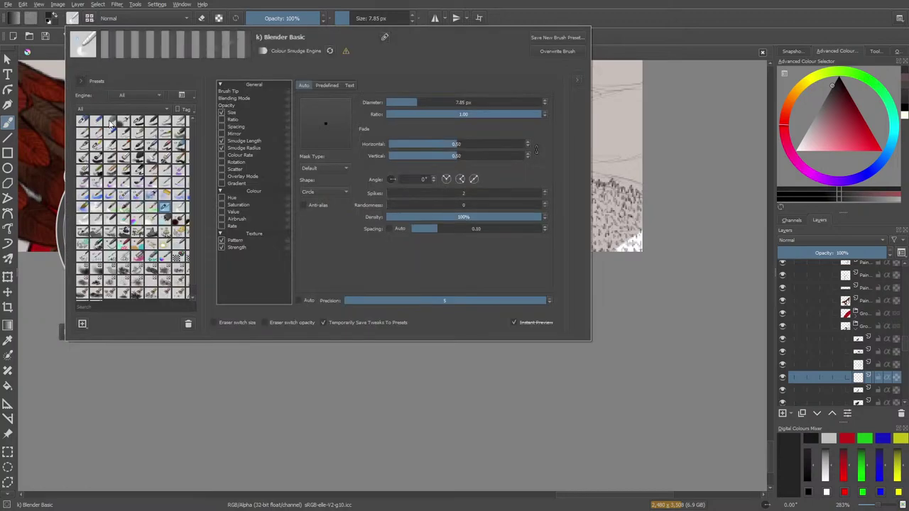
click(134, 127)
click(41, 108)
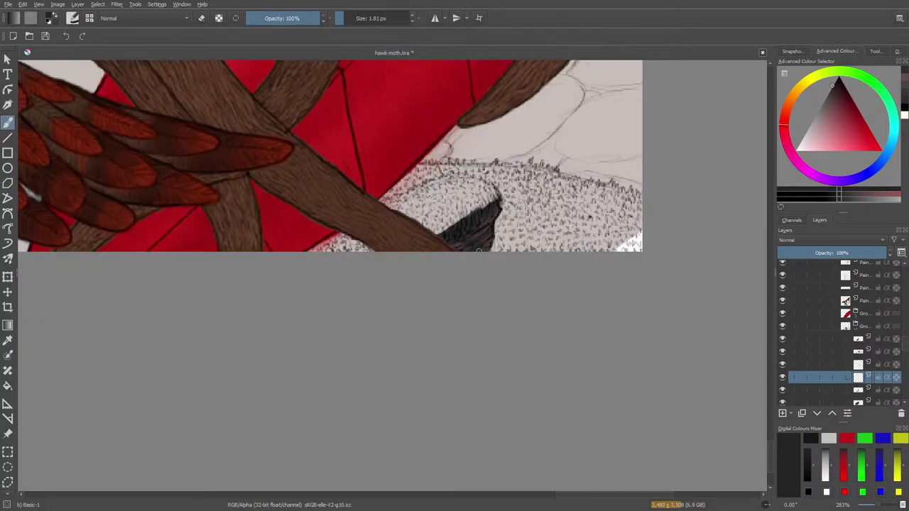
drag(485, 251, 485, 249)
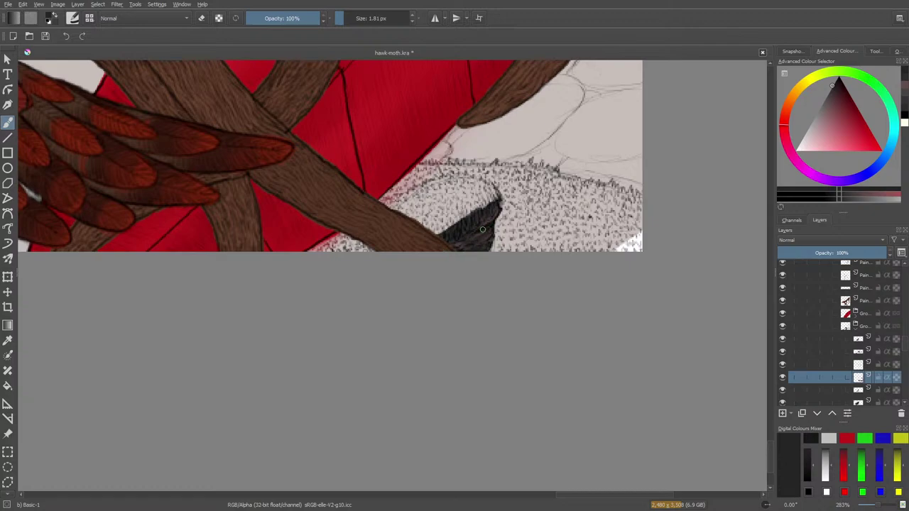
right_click(467, 245)
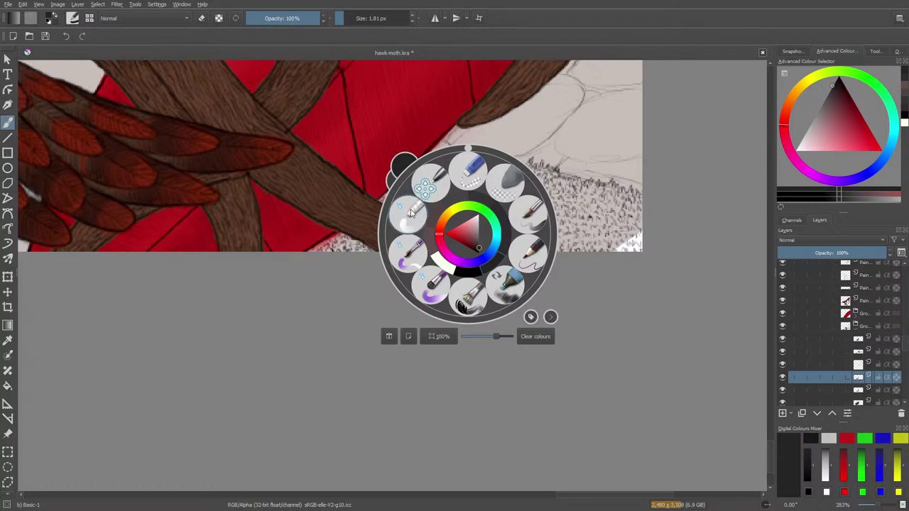
click(409, 215)
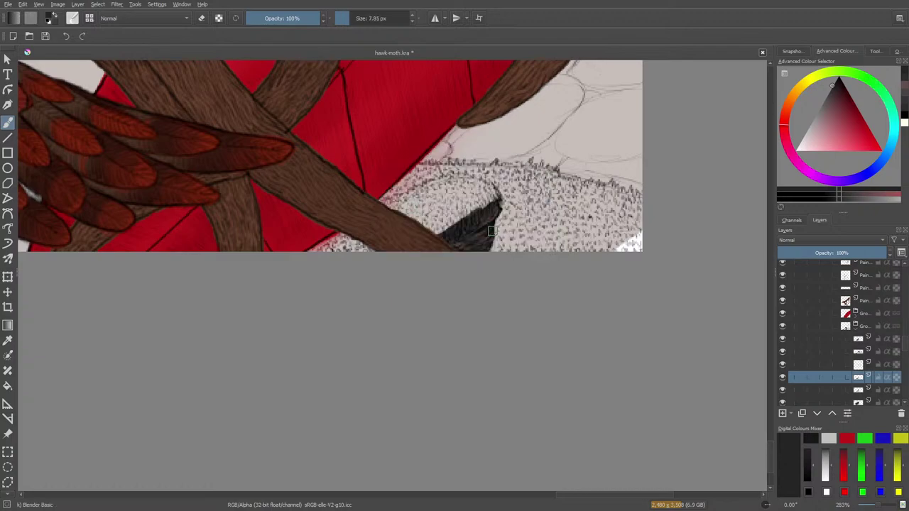
Activate the rock's base layer, Paint Layer 297, and sample a dark reddish grey from the finished rocks beside the crystal for the freehand brush.
click(853, 401)
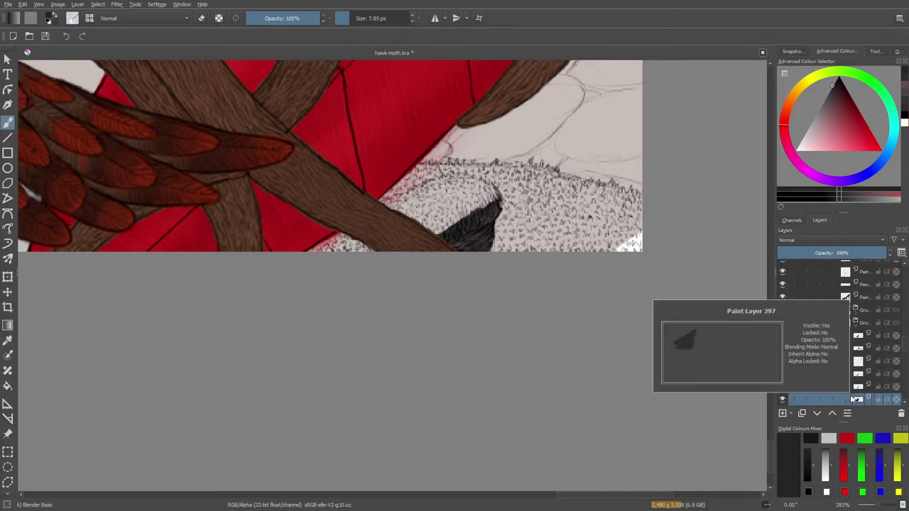
key(e)
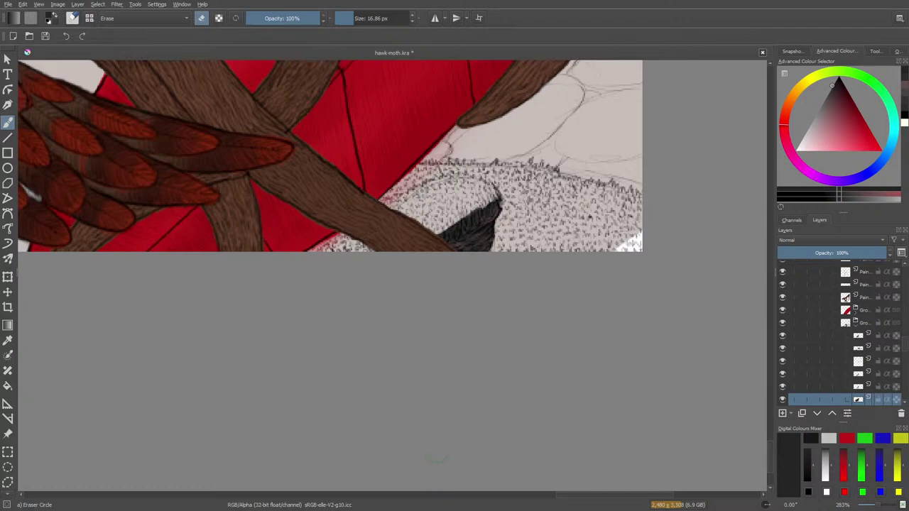
key(e)
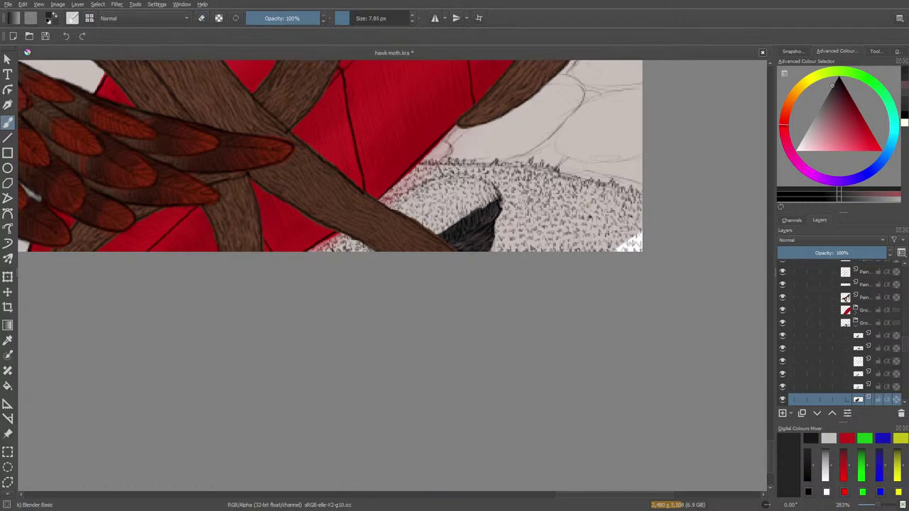
drag(566, 497, 154, 469)
click(8, 168)
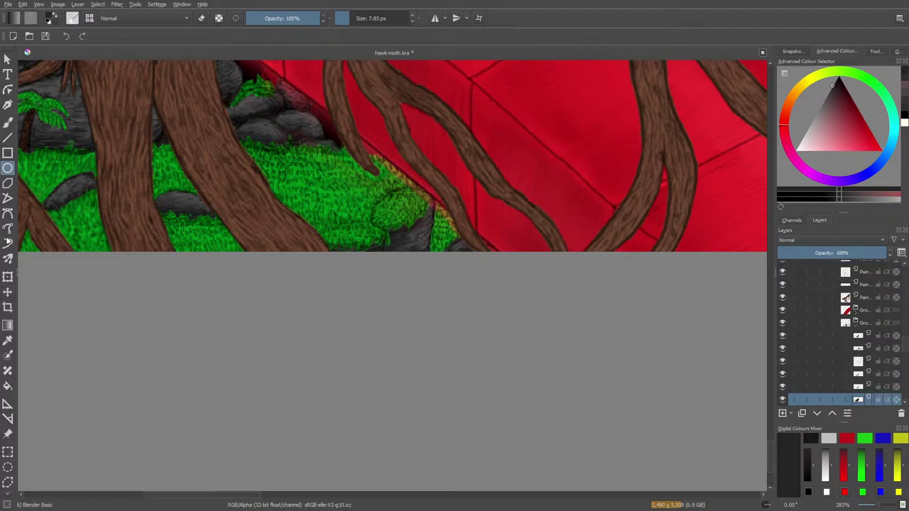
click(8, 341)
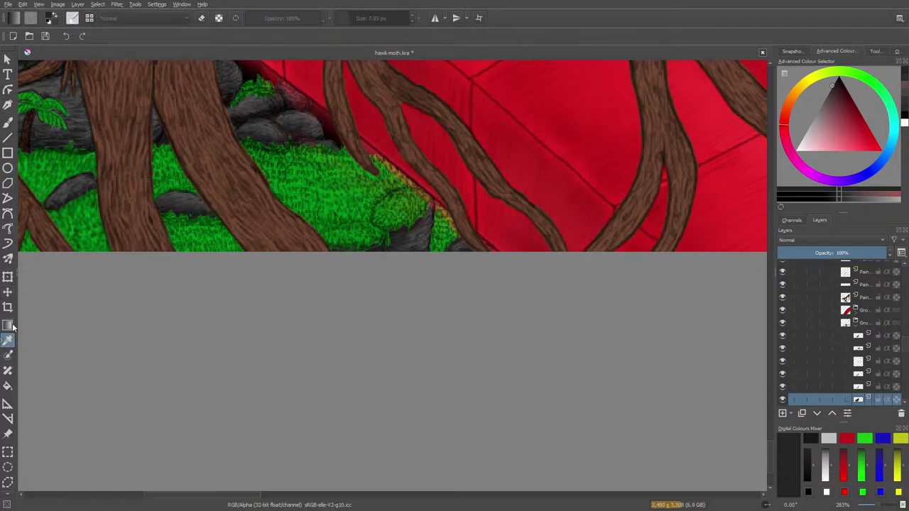
click(287, 117)
click(282, 119)
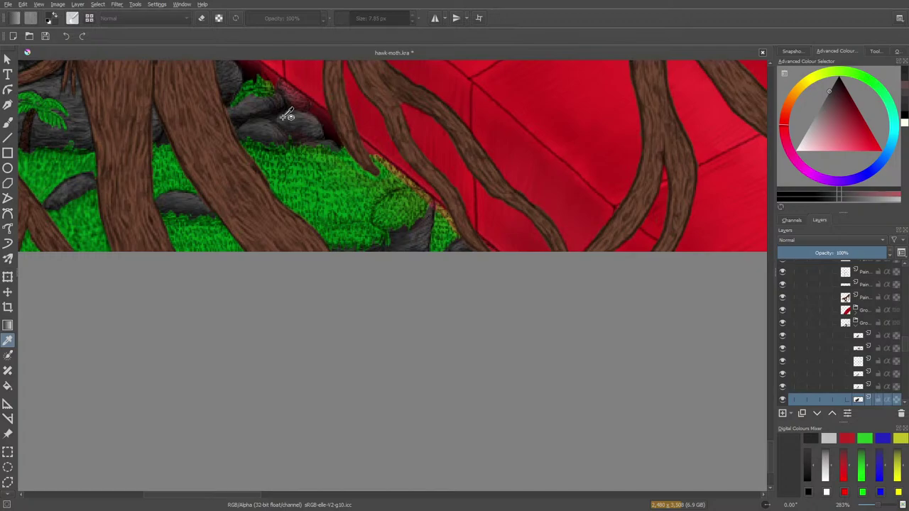
click(8, 122)
Erase grass-blade-shaped notches along the upper edge of the rock's base layer with Eraser Circle at 4.12 px.
drag(229, 495, 659, 429)
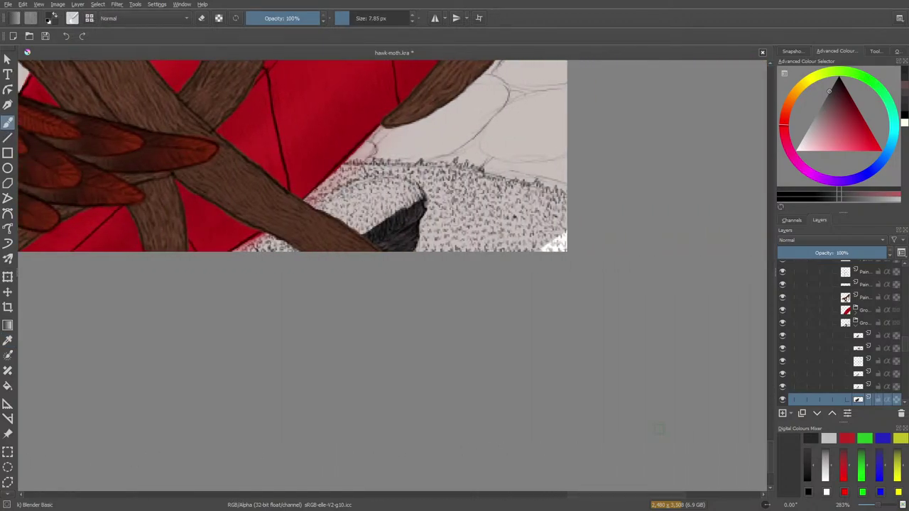
drag(879, 505, 883, 505)
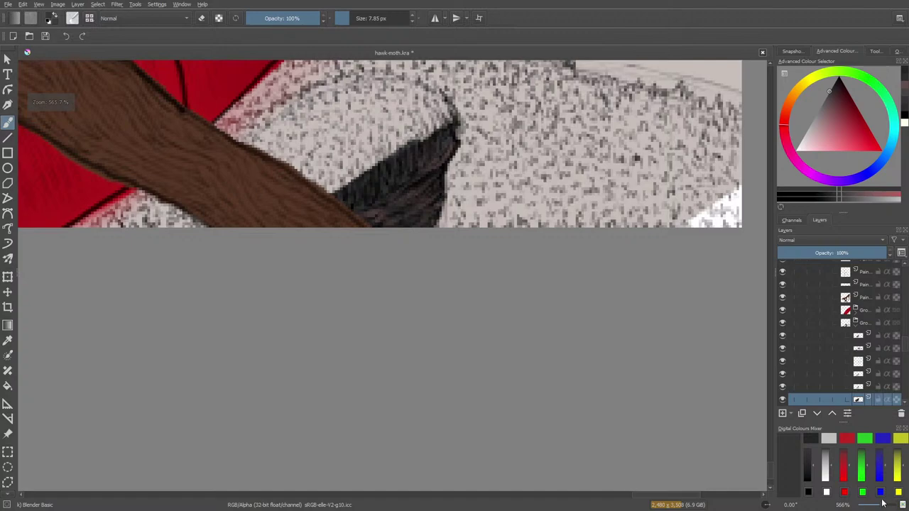
key(e)
scroll(770, 468, up, 3)
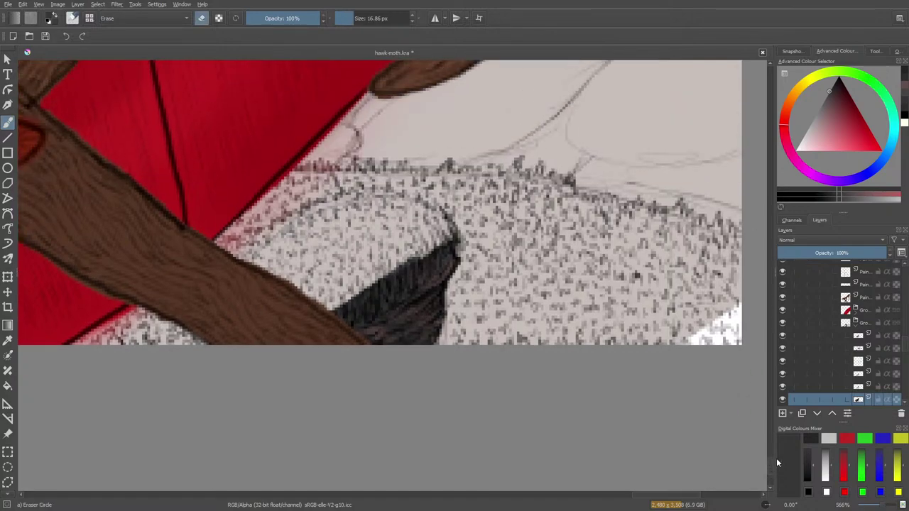
click(346, 17)
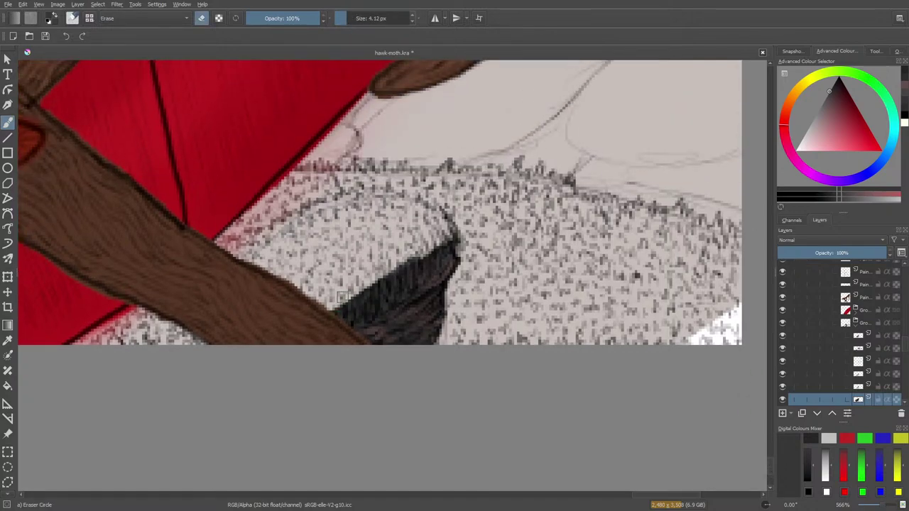
mouse_move(340, 317)
mouse_down()
mouse_move(347, 299)
mouse_move(346, 307)
mouse_move(358, 297)
mouse_move(358, 312)
mouse_move(364, 293)
mouse_move(368, 313)
mouse_move(379, 277)
mouse_move(391, 291)
mouse_move(402, 263)
mouse_move(409, 281)
mouse_move(410, 252)
mouse_move(416, 263)
mouse_move(402, 257)
mouse_move(417, 245)
mouse_up()
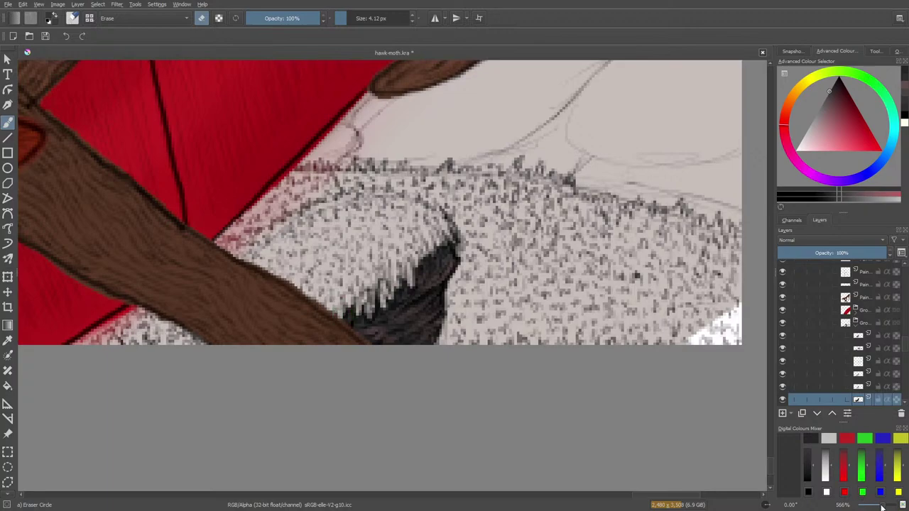
drag(882, 507, 881, 509)
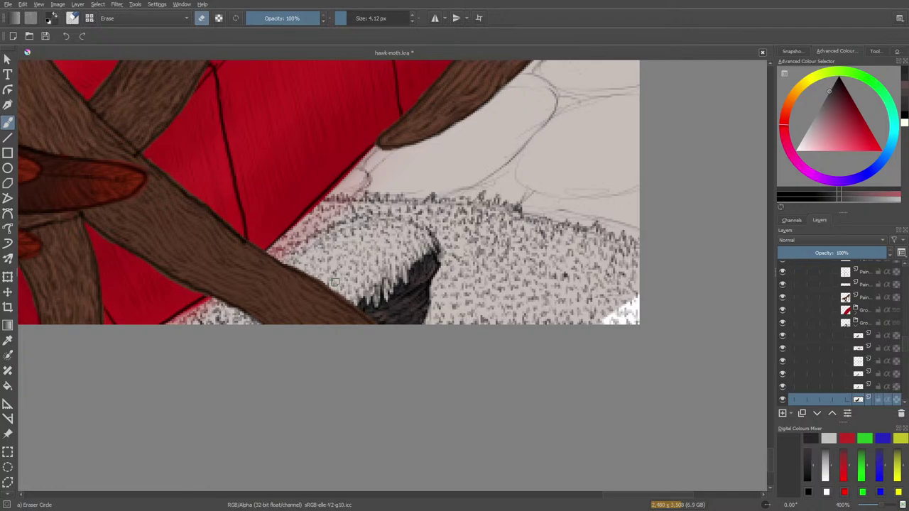
Group the rock's two shading layers and its base colour layer together, and check the group by toggling its visibility.
click(864, 362)
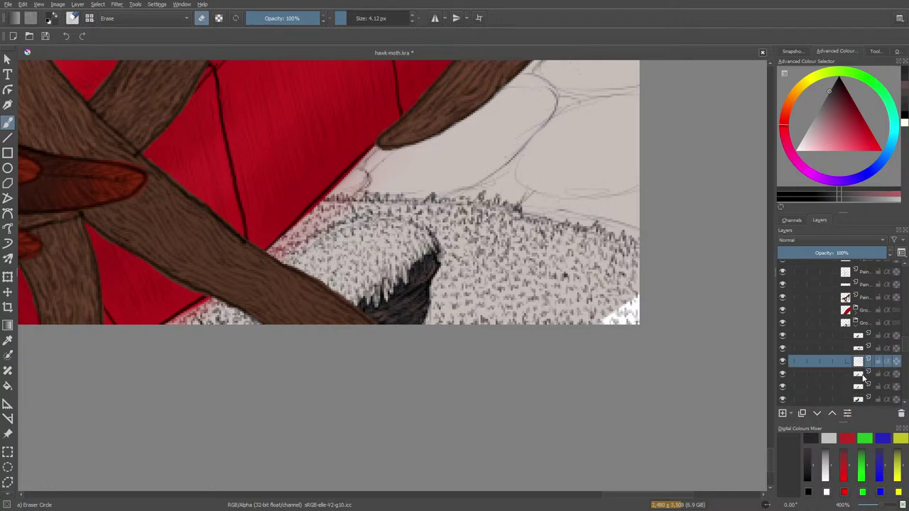
click(864, 375)
right_click(865, 375)
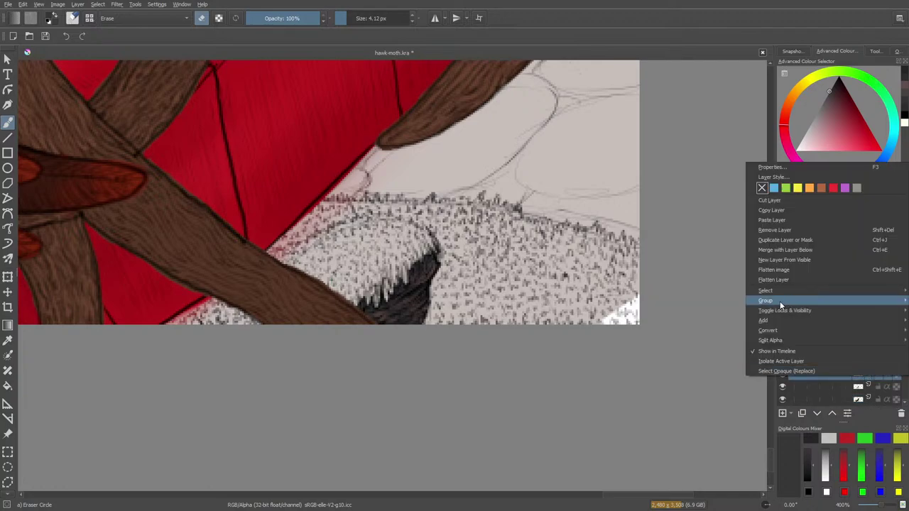
mouse_move(763, 304)
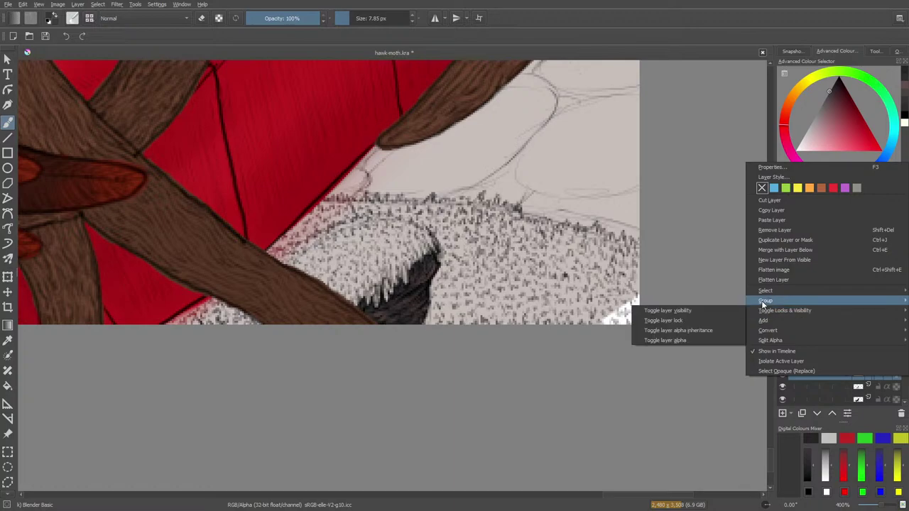
click(724, 304)
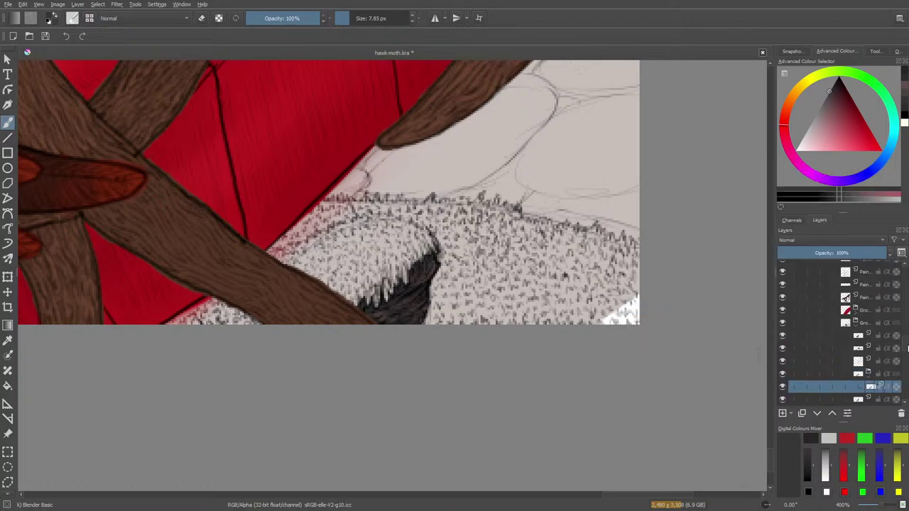
scroll(906, 344, down, 3)
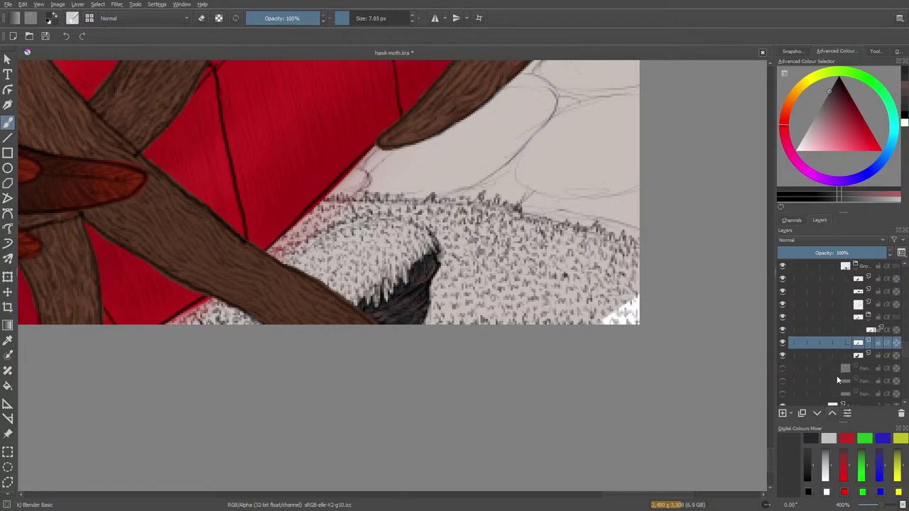
click(830, 418)
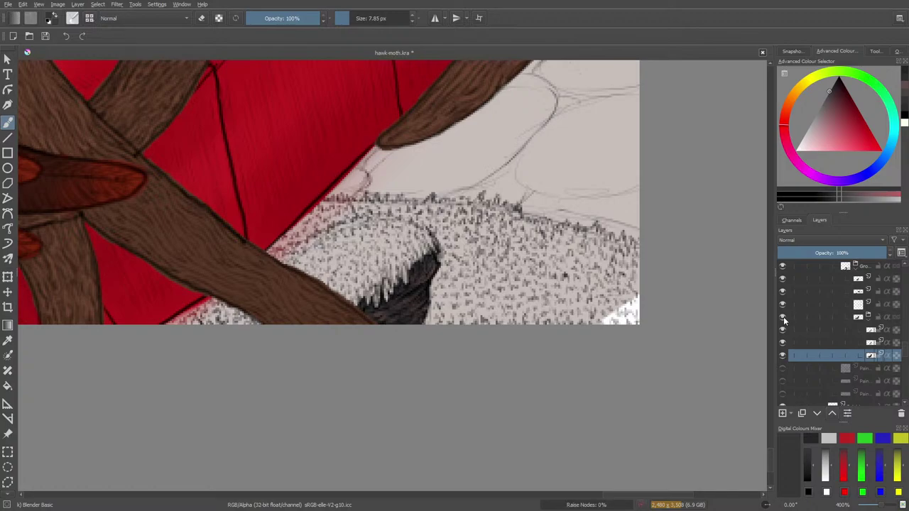
click(784, 318)
click(782, 317)
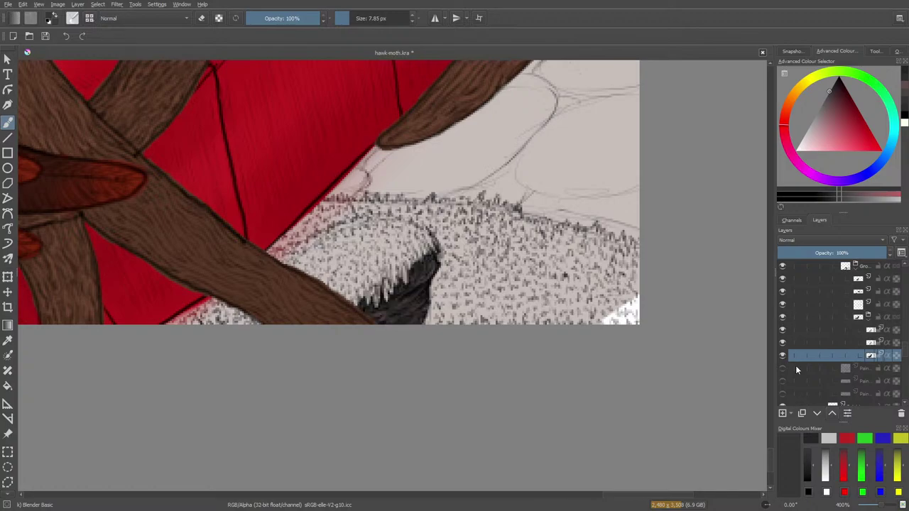
Collapse the rock layer group and add a new paint layer directly above it.
click(864, 317)
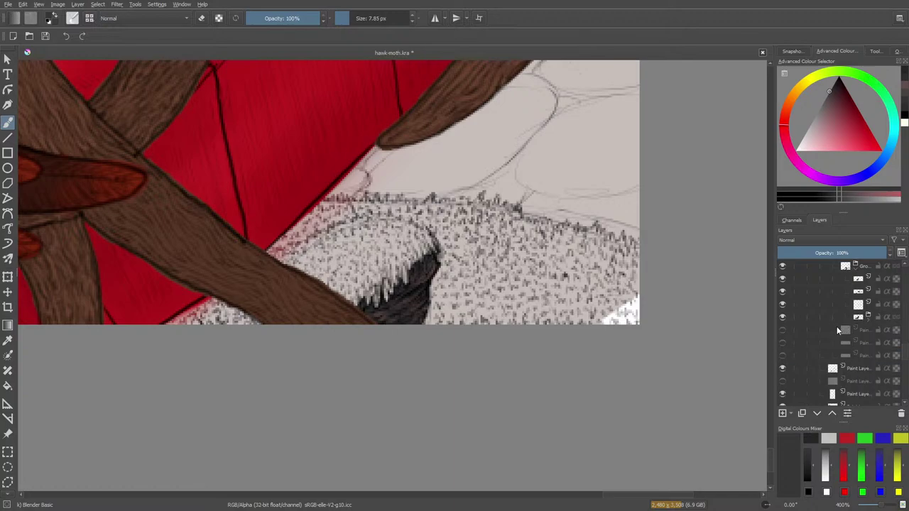
click(855, 317)
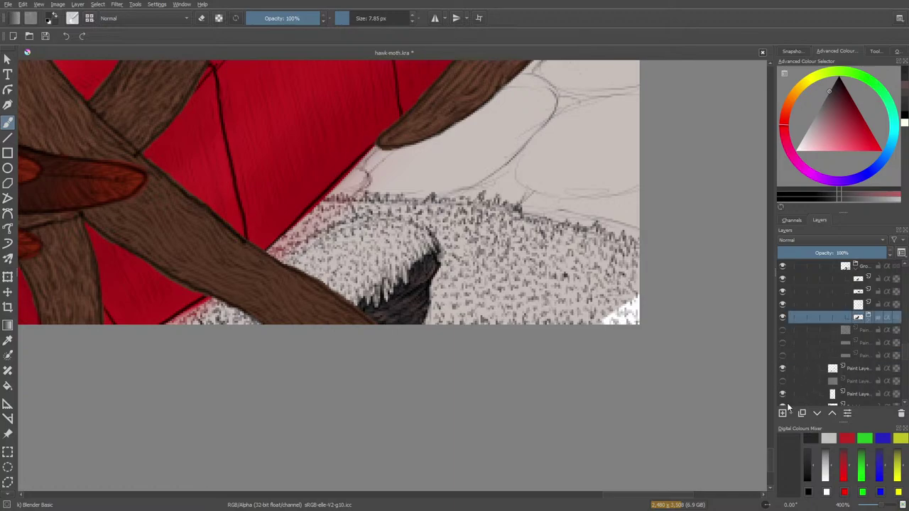
click(783, 415)
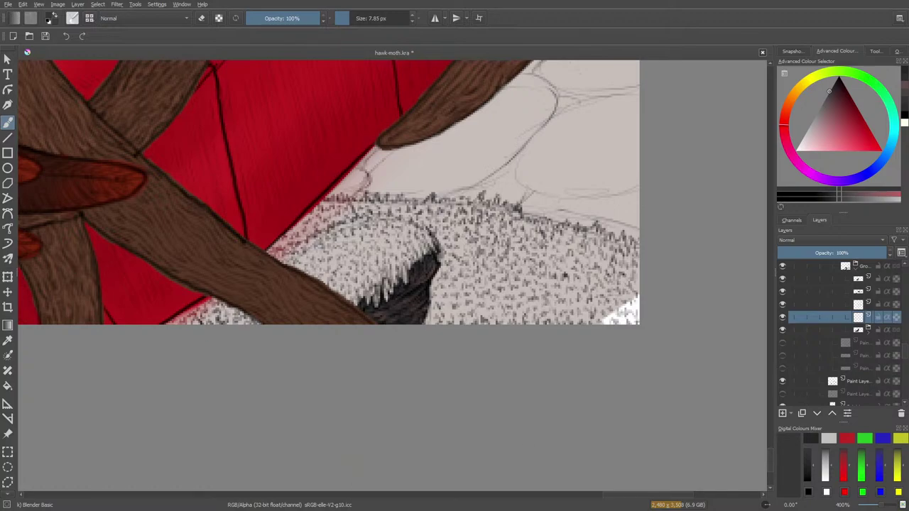
Sample a dark green from the finished palm leaves and set up the freehand brush with the Basic-1 preset at 1.81 px.
drag(625, 496, 138, 493)
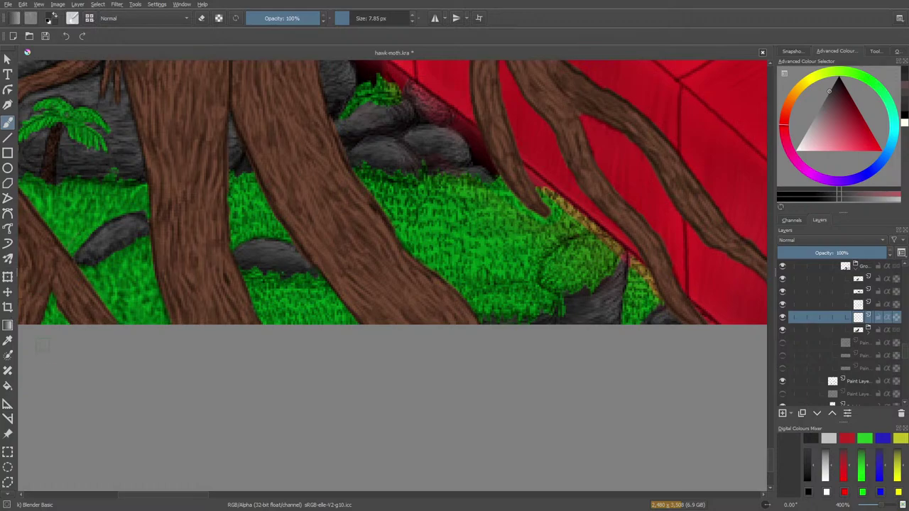
click(6, 342)
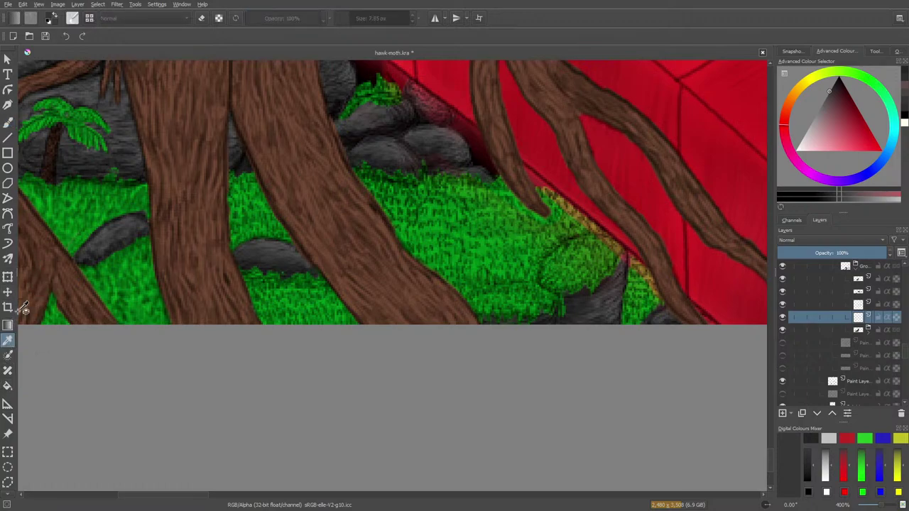
click(79, 119)
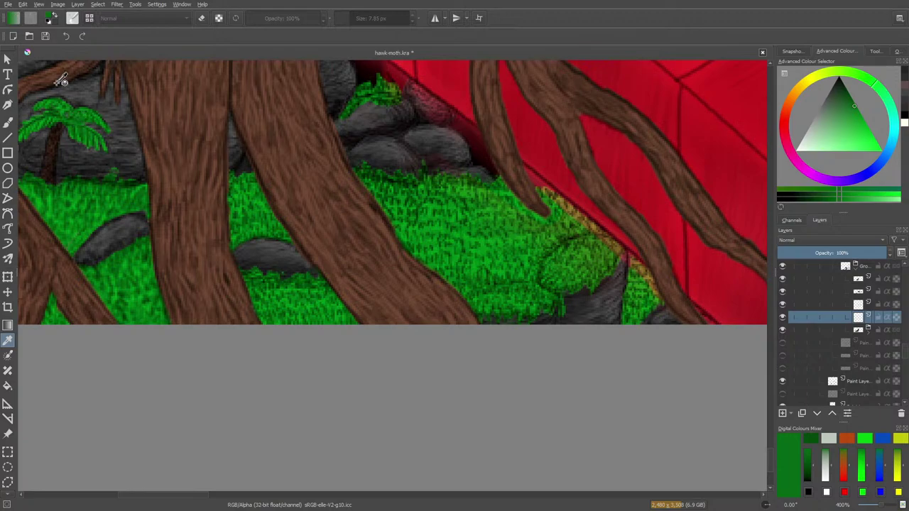
click(7, 121)
mouse_move(213, 500)
mouse_down()
mouse_move(202, 497)
mouse_move(558, 473)
mouse_move(689, 475)
mouse_move(675, 477)
mouse_up()
click(74, 17)
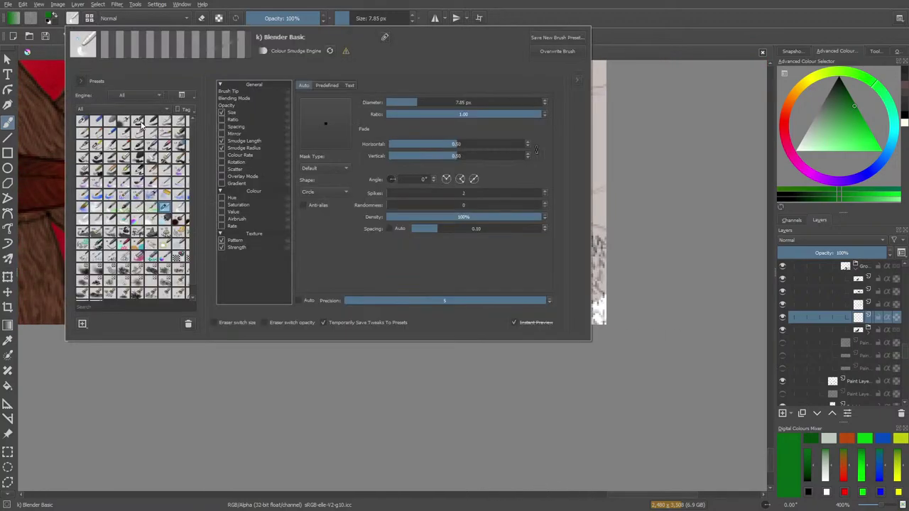
click(142, 126)
right_click(282, 369)
click(244, 315)
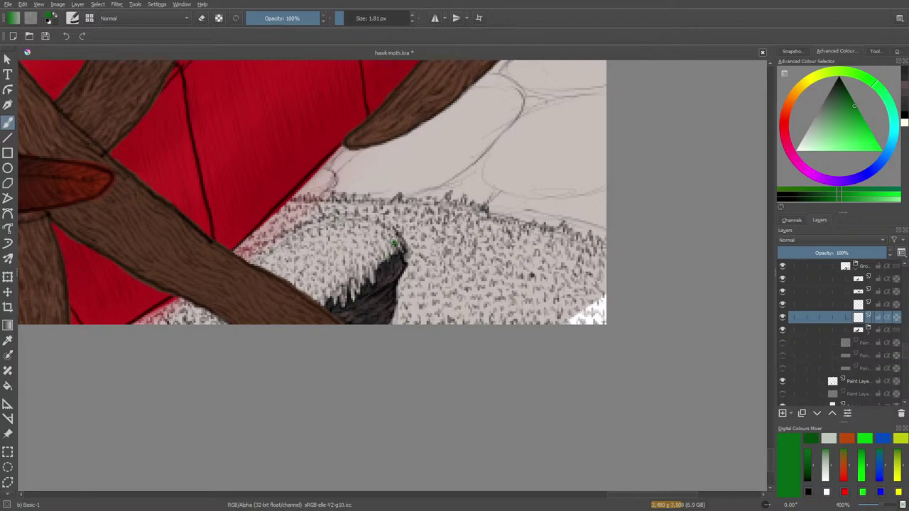
Paint dark green base colour over the rock's grassy cap and the grass strip beside the crystal and below the crossing branch.
mouse_move(394, 244)
mouse_down()
mouse_move(395, 231)
mouse_move(376, 218)
mouse_move(359, 287)
mouse_move(352, 226)
mouse_move(359, 291)
mouse_move(349, 238)
mouse_move(343, 304)
mouse_move(340, 242)
mouse_move(347, 244)
mouse_move(317, 313)
mouse_up()
mouse_move(337, 245)
mouse_down()
mouse_move(302, 301)
mouse_move(336, 231)
mouse_move(297, 303)
mouse_move(316, 217)
mouse_move(269, 316)
mouse_move(292, 227)
mouse_move(213, 317)
mouse_move(225, 286)
mouse_move(154, 324)
mouse_up()
mouse_move(201, 287)
mouse_down()
mouse_move(169, 326)
mouse_move(211, 312)
mouse_move(201, 311)
mouse_move(186, 316)
mouse_move(207, 325)
mouse_up()
mouse_move(282, 206)
mouse_down()
mouse_move(266, 231)
mouse_move(235, 252)
mouse_move(278, 240)
mouse_move(321, 212)
mouse_move(315, 237)
mouse_move(258, 286)
mouse_up()
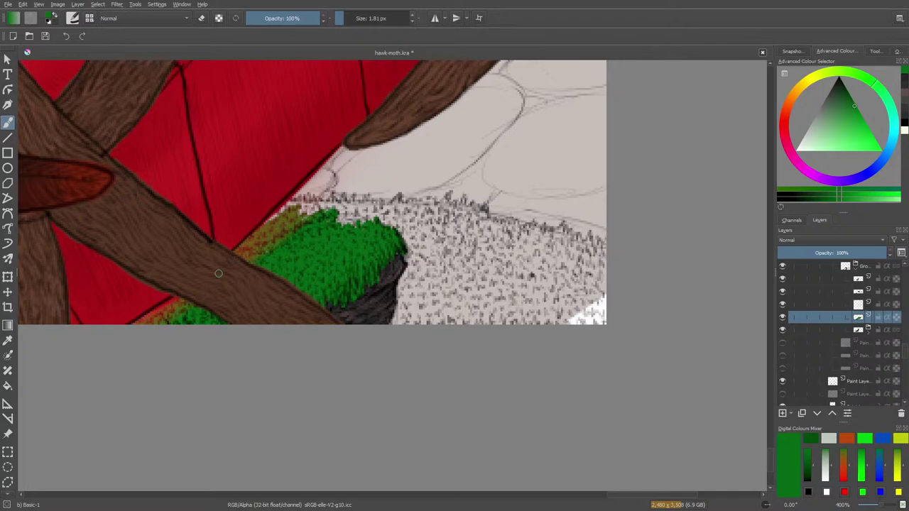
Fill the grassy ground between the rock and the canvas edge with dark green, enlarging the brush to 13.35 px for the remainder.
drag(475, 247, 561, 324)
mouse_move(458, 233)
mouse_down()
mouse_move(538, 324)
mouse_move(519, 324)
mouse_up()
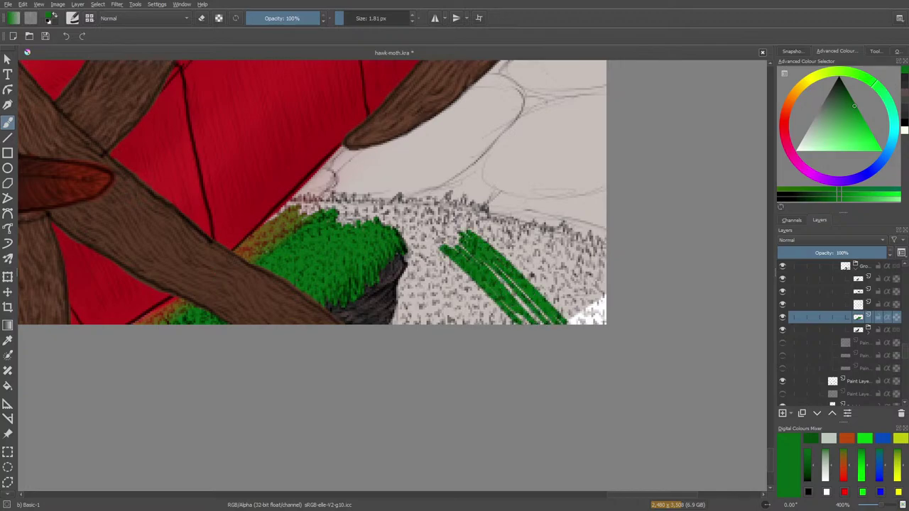
drag(455, 257, 512, 321)
mouse_move(419, 246)
mouse_down()
mouse_move(497, 324)
mouse_move(476, 324)
mouse_up()
mouse_move(407, 268)
mouse_down()
mouse_move(463, 324)
mouse_move(449, 324)
mouse_up()
mouse_move(397, 288)
mouse_down()
mouse_move(431, 324)
mouse_move(413, 324)
mouse_up()
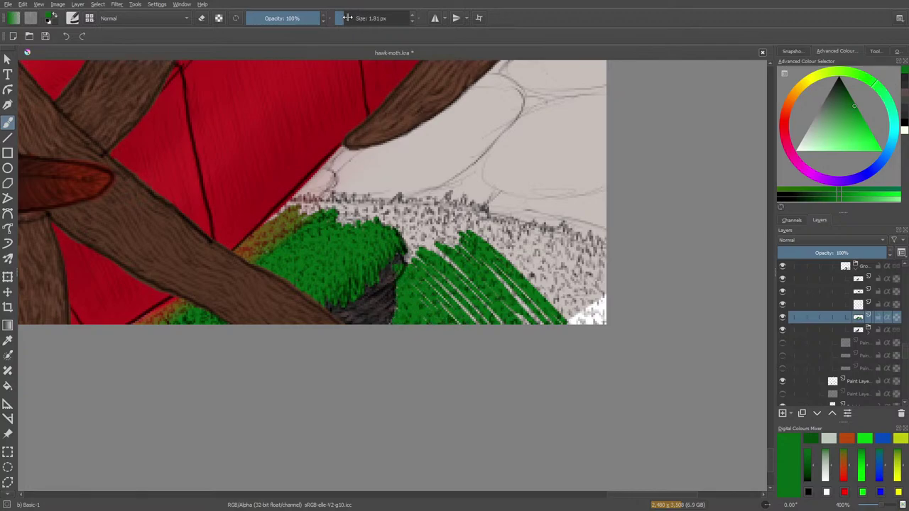
drag(347, 18, 352, 18)
mouse_move(419, 316)
mouse_down()
mouse_move(405, 241)
mouse_move(422, 324)
mouse_move(526, 316)
mouse_move(579, 284)
mouse_move(600, 305)
mouse_move(597, 316)
mouse_move(595, 268)
mouse_move(587, 245)
mouse_move(576, 250)
mouse_up()
mouse_move(547, 248)
mouse_down()
mouse_move(470, 218)
mouse_move(545, 245)
mouse_move(555, 267)
mouse_move(435, 217)
mouse_move(438, 224)
mouse_move(420, 208)
mouse_move(421, 219)
mouse_move(381, 224)
mouse_move(368, 206)
mouse_move(321, 216)
mouse_move(311, 200)
mouse_move(277, 215)
mouse_move(332, 205)
mouse_move(388, 297)
mouse_move(428, 295)
mouse_move(396, 318)
mouse_up()
Erase the green spill from the rock's dark face with Eraser Circle at 4.12 px and touch up the grass along its edge.
key(e)
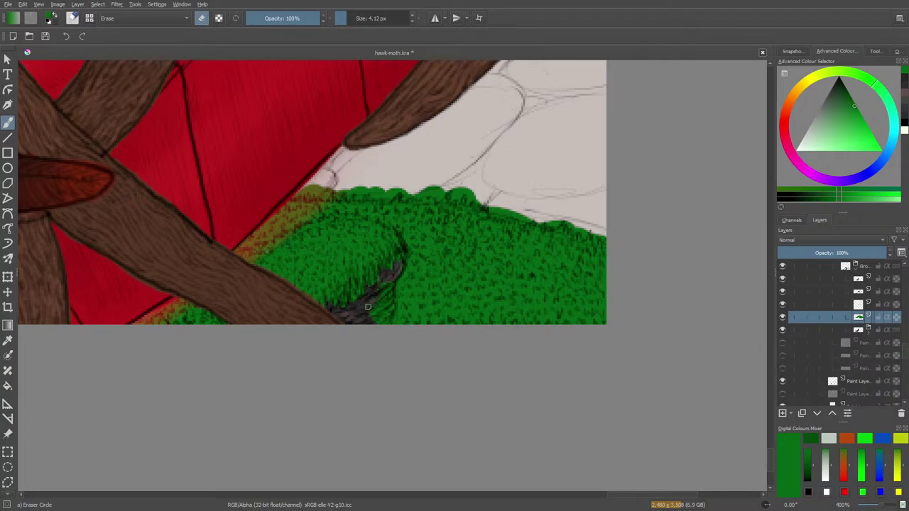
mouse_move(389, 279)
mouse_down()
mouse_move(370, 322)
mouse_move(388, 297)
mouse_move(388, 317)
mouse_move(375, 324)
mouse_up()
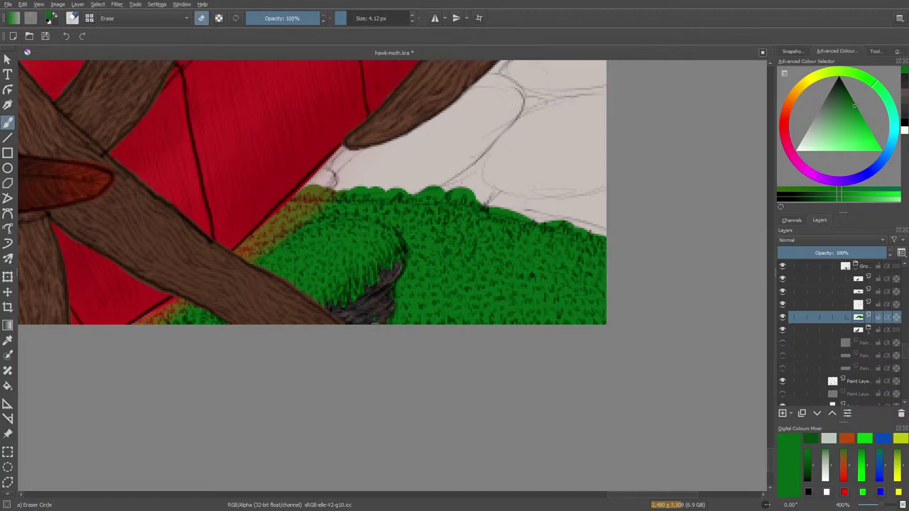
drag(391, 286, 389, 324)
key(e)
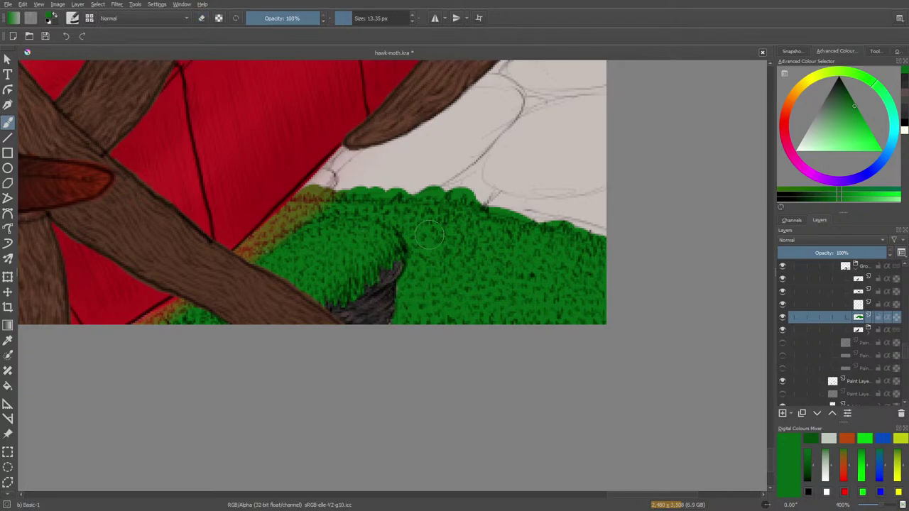
drag(402, 284, 402, 309)
Erase grass-blade-shaped notches along the upper edge of the green base colour with Eraser Circle at 4.12 px.
key(e)
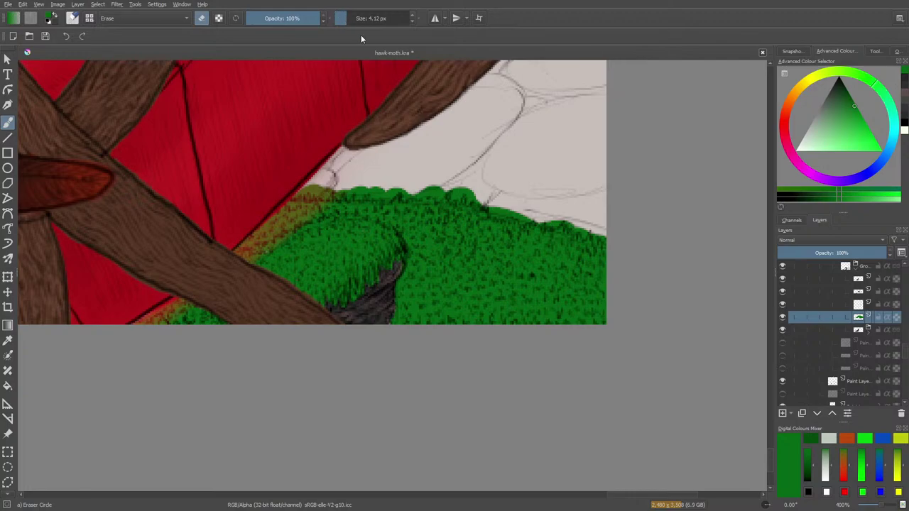
key(e)
click(345, 18)
key(e)
drag(305, 193, 311, 188)
mouse_move(314, 192)
mouse_down()
mouse_move(322, 191)
mouse_move(308, 188)
mouse_up()
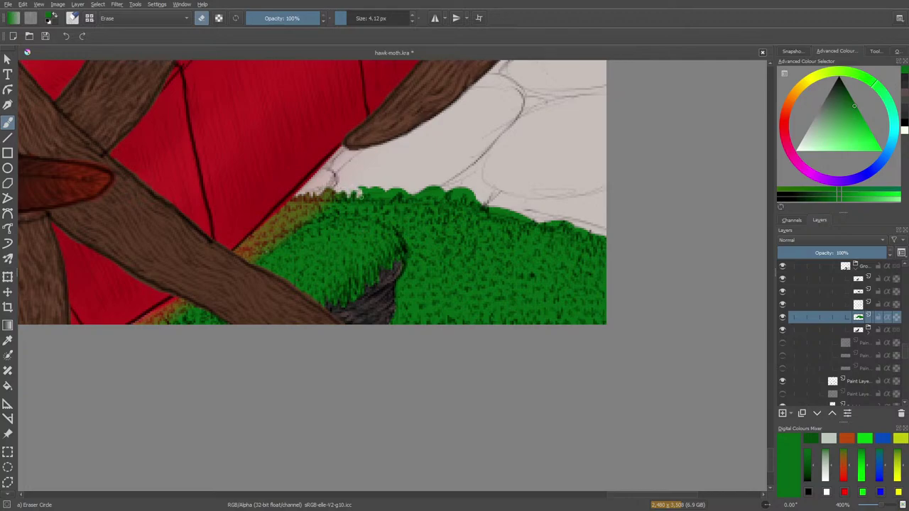
drag(360, 193, 363, 189)
mouse_move(374, 185)
mouse_down()
mouse_move(399, 188)
mouse_move(392, 198)
mouse_up()
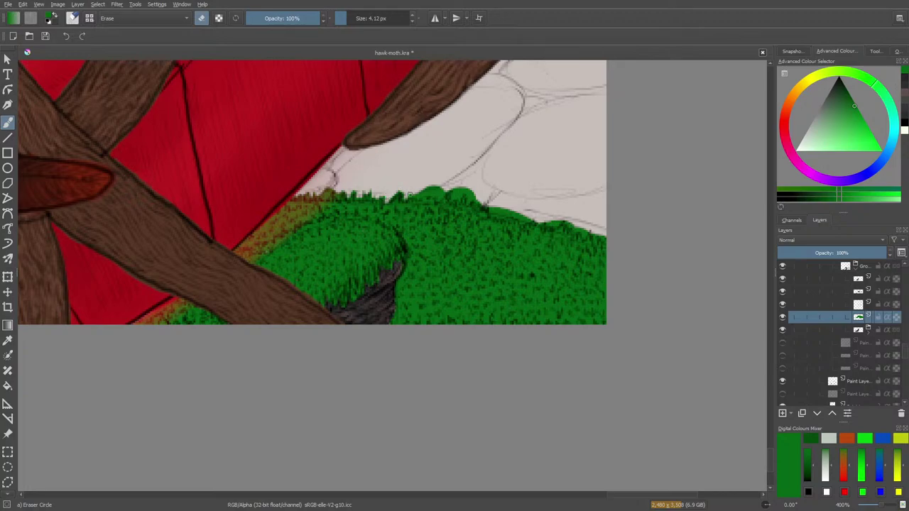
drag(412, 194, 440, 190)
drag(455, 192, 458, 193)
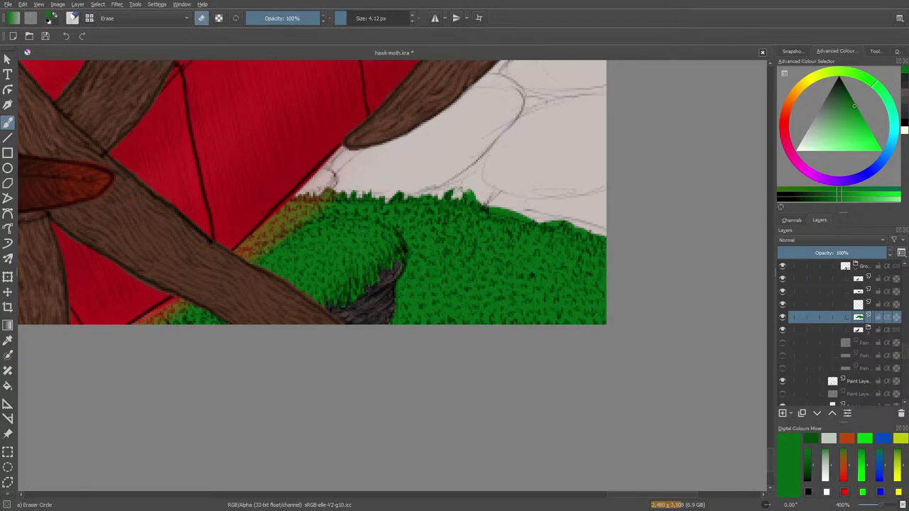
drag(469, 197, 499, 208)
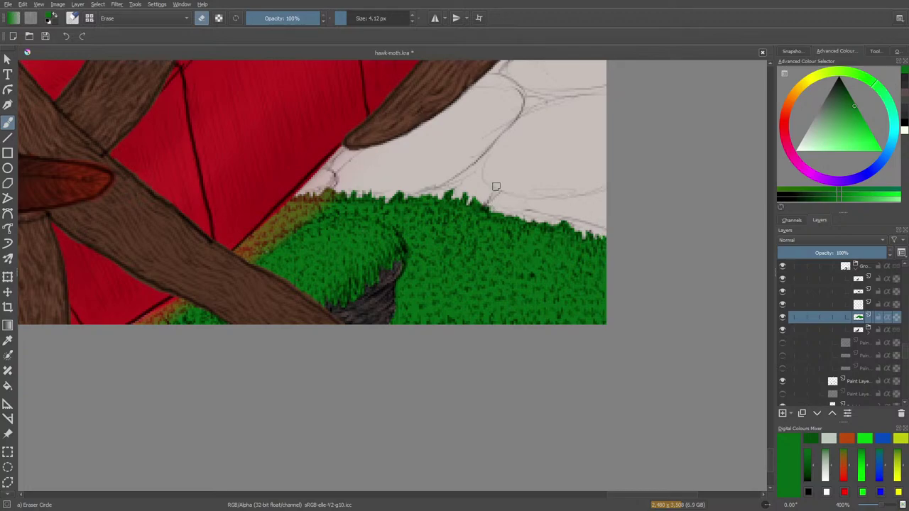
Add a paint layer above the dark green base and sample a brighter green from the finished grass at the palm's foot.
key(e)
right_click(276, 291)
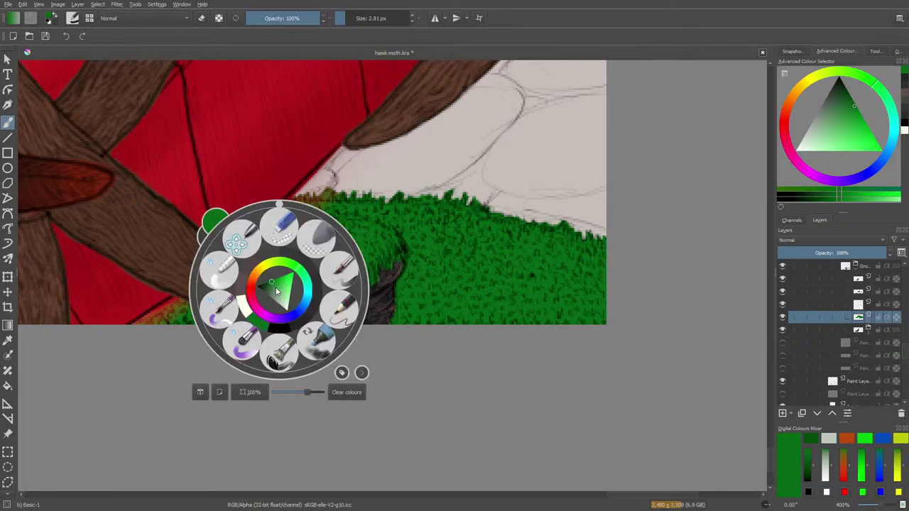
right_click(257, 305)
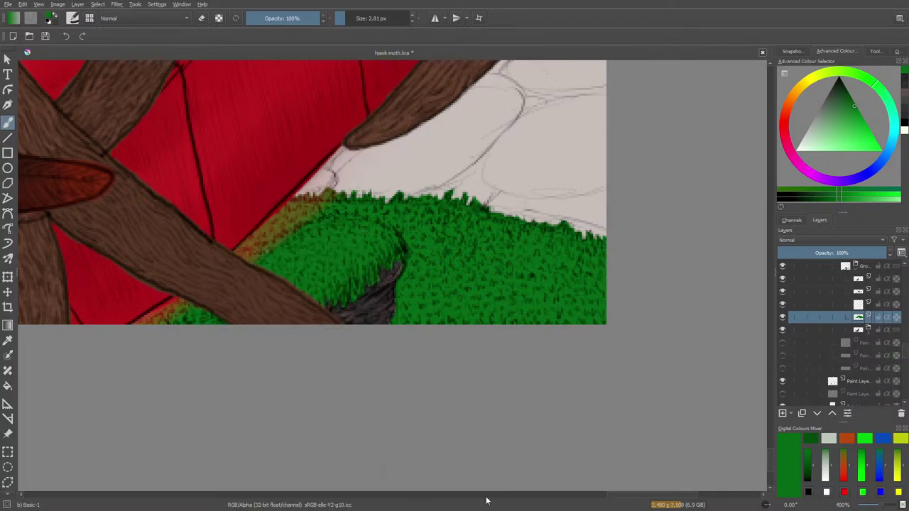
click(784, 415)
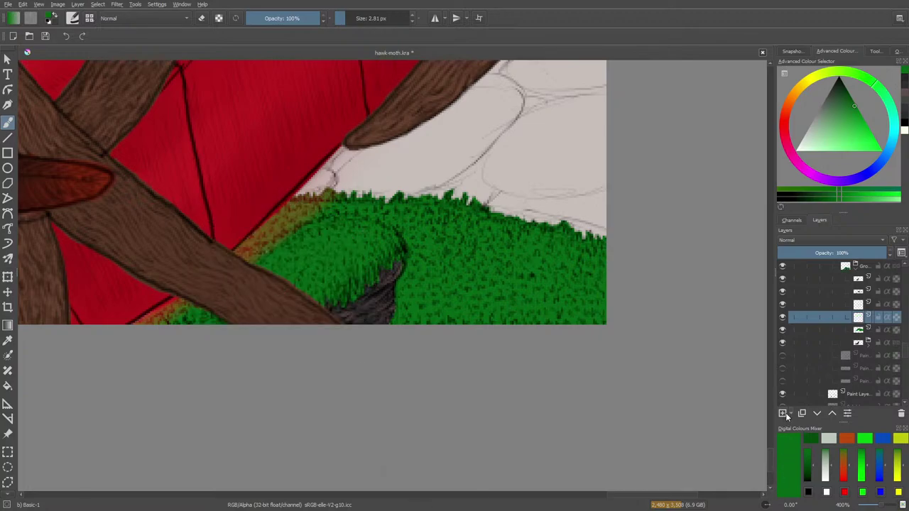
mouse_move(617, 498)
mouse_down()
mouse_move(229, 480)
mouse_move(85, 458)
mouse_up()
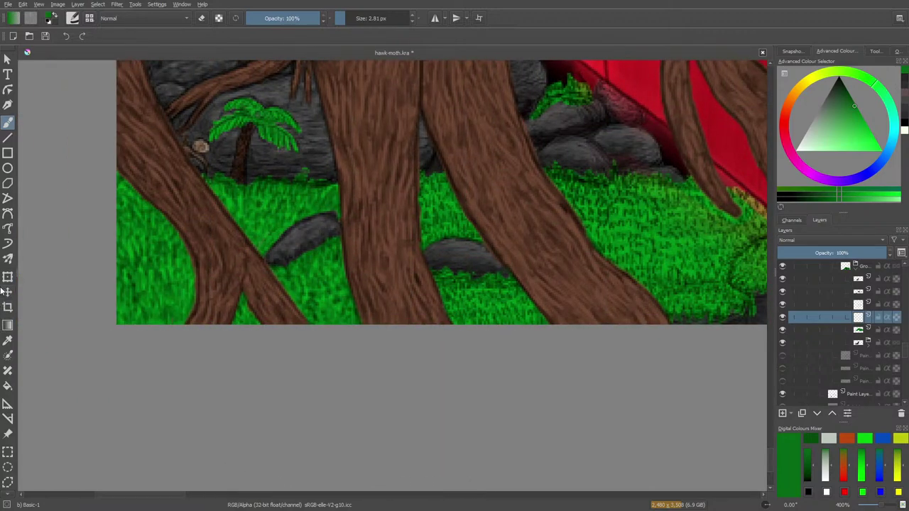
click(8, 341)
click(244, 187)
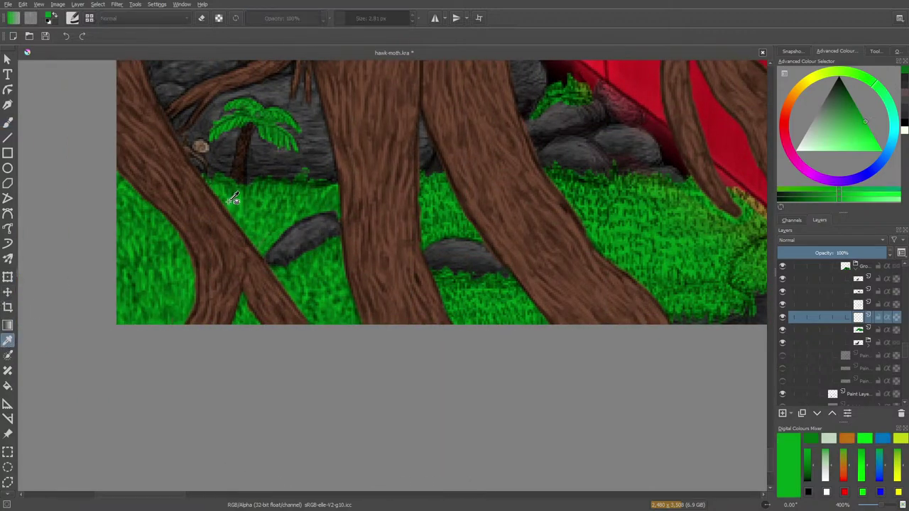
click(8, 122)
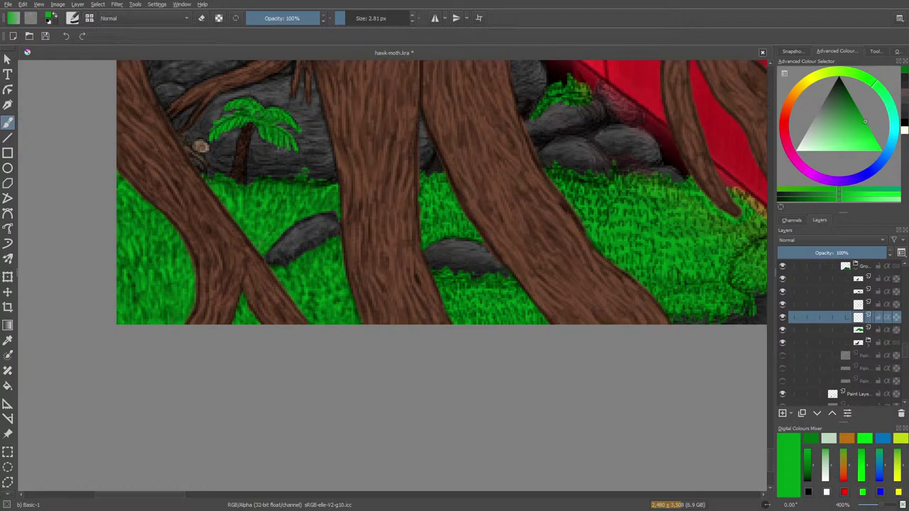
mouse_move(190, 502)
mouse_down()
mouse_move(163, 497)
mouse_move(399, 462)
mouse_move(678, 445)
mouse_up()
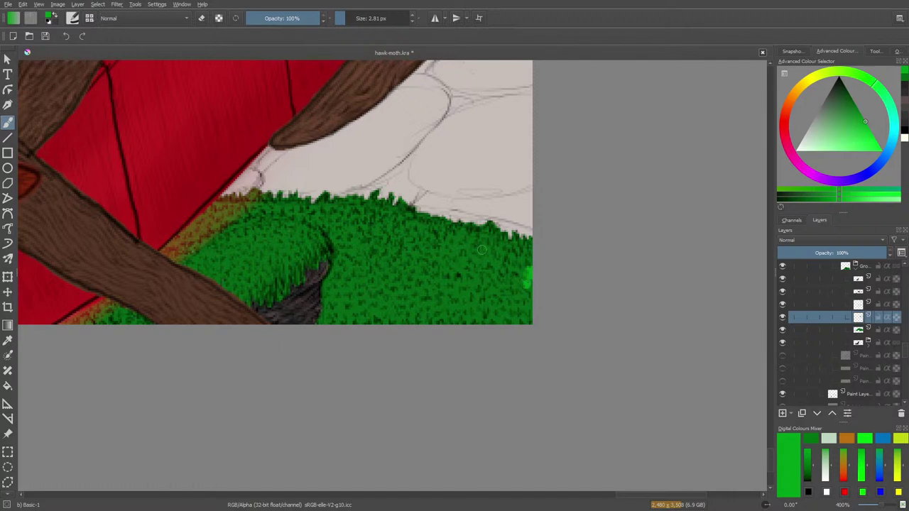
Paint bright green highlight blades along the upper edge of the grass with Basic-1 at 1.30 px, erasing the initial test patch.
click(347, 18)
mouse_move(518, 281)
mouse_down()
mouse_move(506, 263)
mouse_move(501, 279)
mouse_move(521, 269)
mouse_move(529, 280)
mouse_up()
key(e)
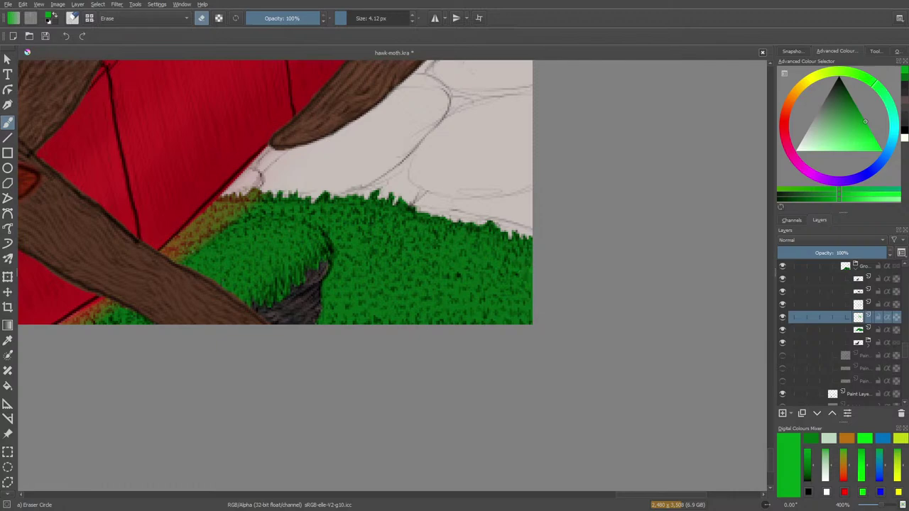
key(e)
mouse_move(525, 245)
mouse_down()
mouse_move(488, 228)
mouse_move(472, 226)
mouse_move(472, 235)
mouse_move(457, 224)
mouse_move(451, 232)
mouse_move(433, 216)
mouse_move(431, 226)
mouse_move(404, 206)
mouse_move(396, 214)
mouse_move(391, 201)
mouse_move(379, 210)
mouse_move(325, 201)
mouse_move(321, 213)
mouse_move(293, 198)
mouse_move(220, 199)
mouse_up()
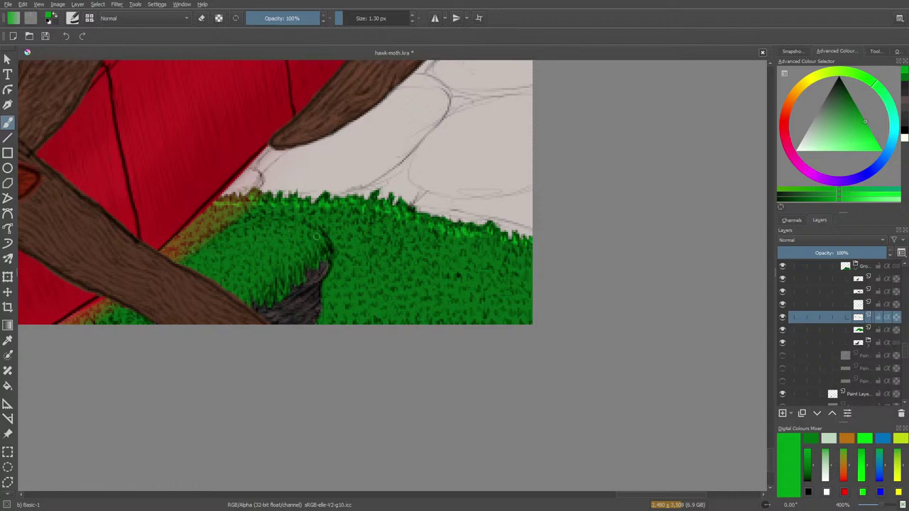
Paint bright green highlight blades across the rock's grassy cap and soften them with Blender Basic at 7.85 px.
mouse_move(316, 237)
mouse_down()
mouse_move(268, 219)
mouse_move(256, 226)
mouse_move(253, 216)
mouse_move(179, 257)
mouse_move(213, 252)
mouse_up()
mouse_move(269, 229)
mouse_down()
mouse_move(240, 235)
mouse_move(278, 234)
mouse_move(292, 247)
mouse_move(284, 258)
mouse_move(248, 265)
mouse_move(263, 246)
mouse_move(230, 252)
mouse_move(237, 272)
mouse_move(222, 272)
mouse_move(206, 251)
mouse_up()
mouse_move(270, 288)
mouse_down()
mouse_move(287, 267)
mouse_move(303, 273)
mouse_move(303, 259)
mouse_move(321, 246)
mouse_up()
mouse_move(261, 287)
mouse_down()
mouse_move(262, 299)
mouse_move(239, 298)
mouse_up()
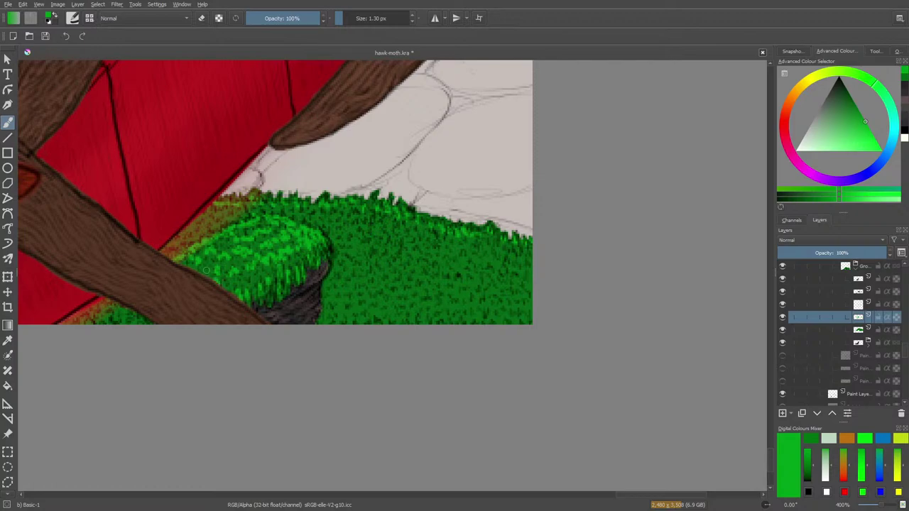
right_click(246, 224)
click(185, 194)
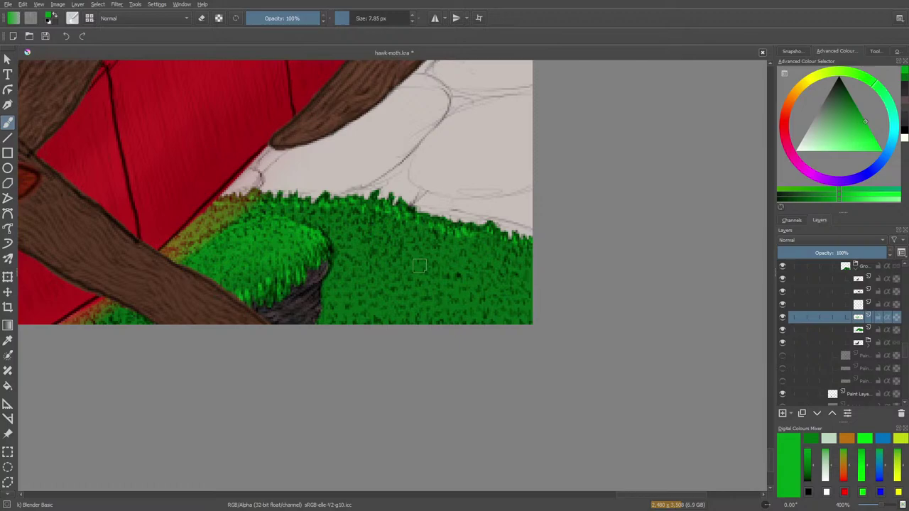
Compare with the finished grass, and erase all bright green highlights from their layer with Eraser Circle at 15.63 px.
drag(636, 495, 188, 508)
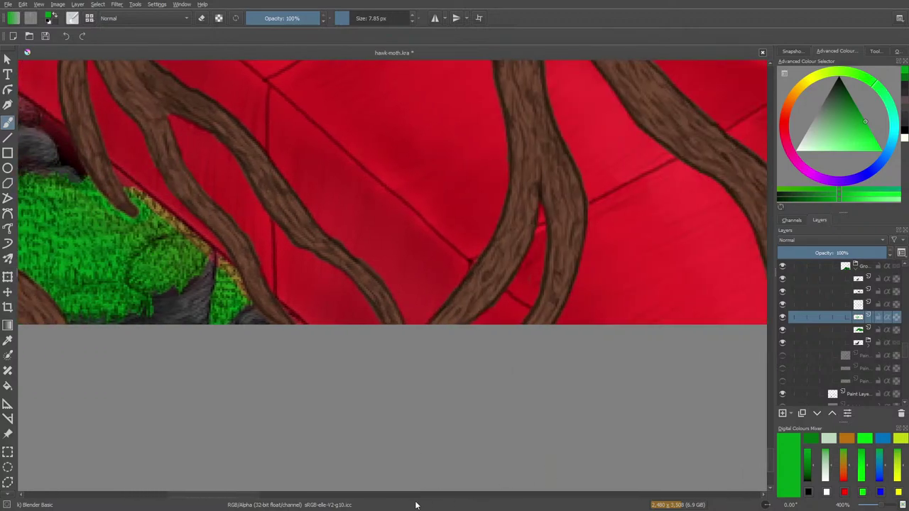
drag(245, 495, 678, 486)
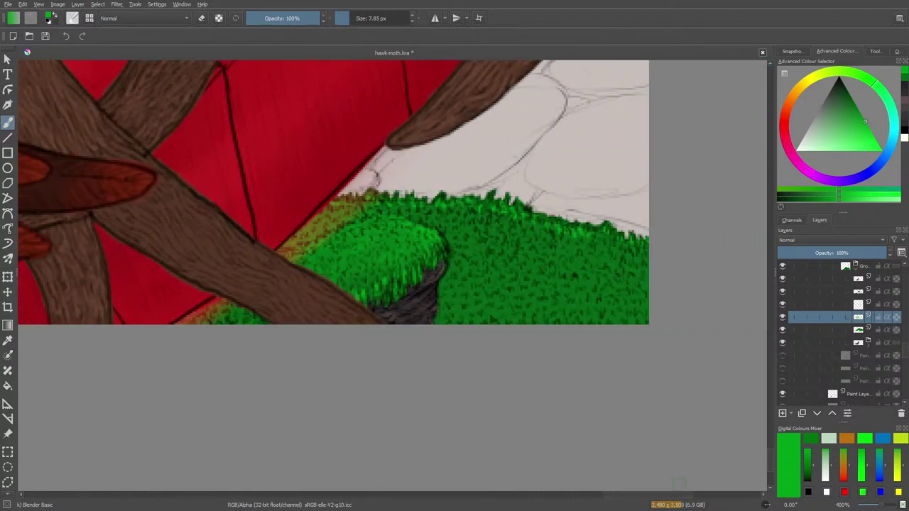
key(e)
drag(342, 17, 353, 18)
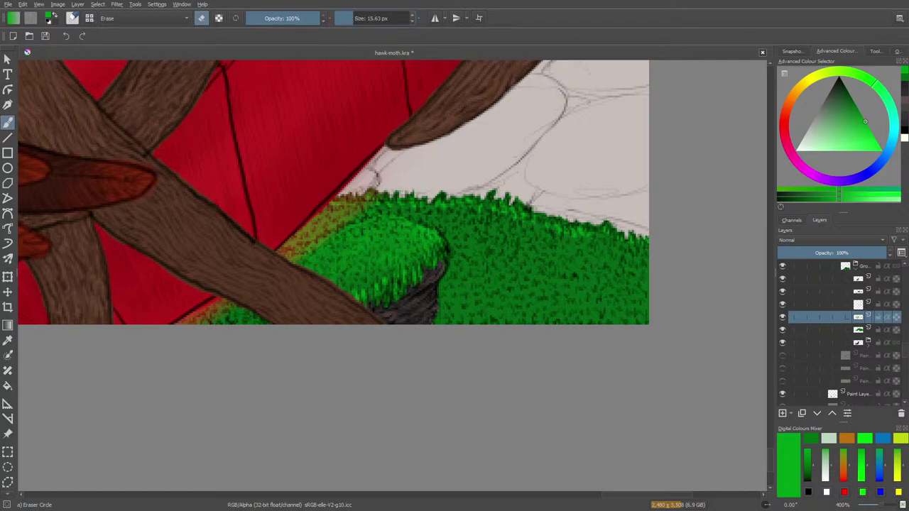
mouse_move(382, 220)
mouse_down()
mouse_move(326, 279)
mouse_move(411, 217)
mouse_move(336, 290)
mouse_move(409, 242)
mouse_move(367, 297)
mouse_move(444, 238)
mouse_move(370, 314)
mouse_up()
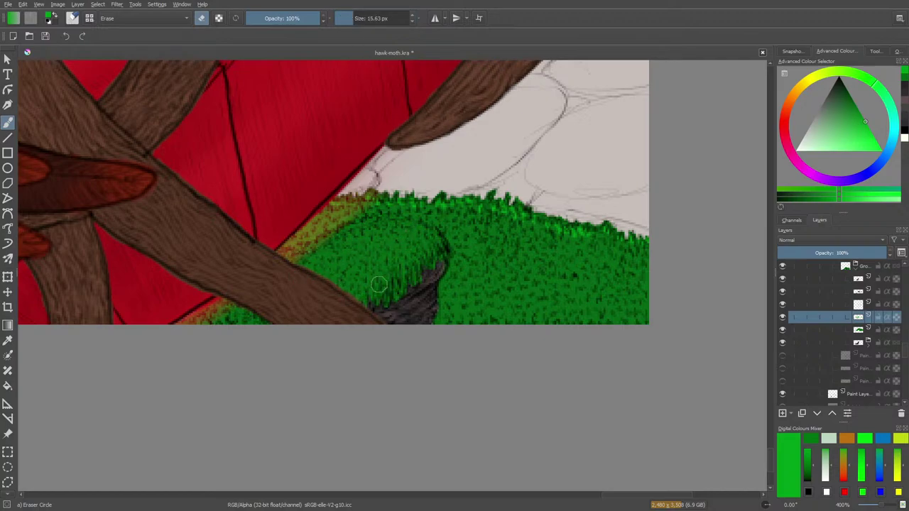
mouse_move(330, 229)
mouse_down()
mouse_move(280, 242)
mouse_move(334, 205)
mouse_move(302, 246)
mouse_move(385, 213)
mouse_move(351, 207)
mouse_move(468, 215)
mouse_move(365, 214)
mouse_move(450, 201)
mouse_move(307, 203)
mouse_move(429, 200)
mouse_move(545, 214)
mouse_move(463, 204)
mouse_move(611, 238)
mouse_up()
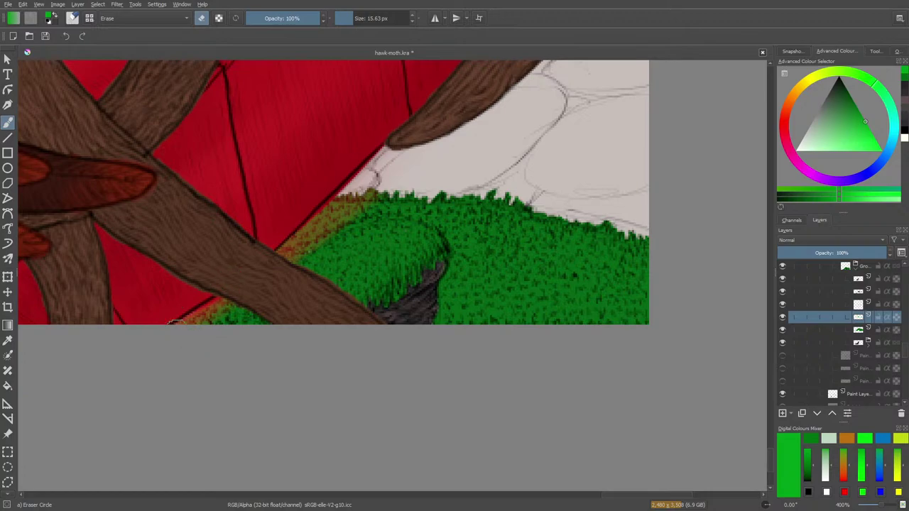
Activate the dark green base layer and trim its upper edge beside the crystal with Eraser Circle at 4.63 px.
click(858, 329)
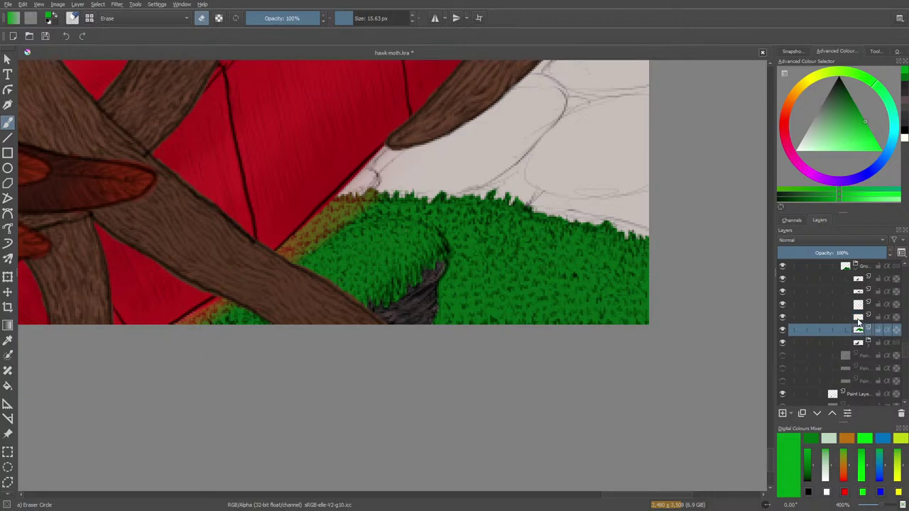
click(347, 19)
drag(379, 191, 381, 197)
Hide the pencil sketch layer and erase stray green specks above the grass's upper edge on the base layer with Eraser Circle at 4.63 px.
scroll(856, 326, up, 2)
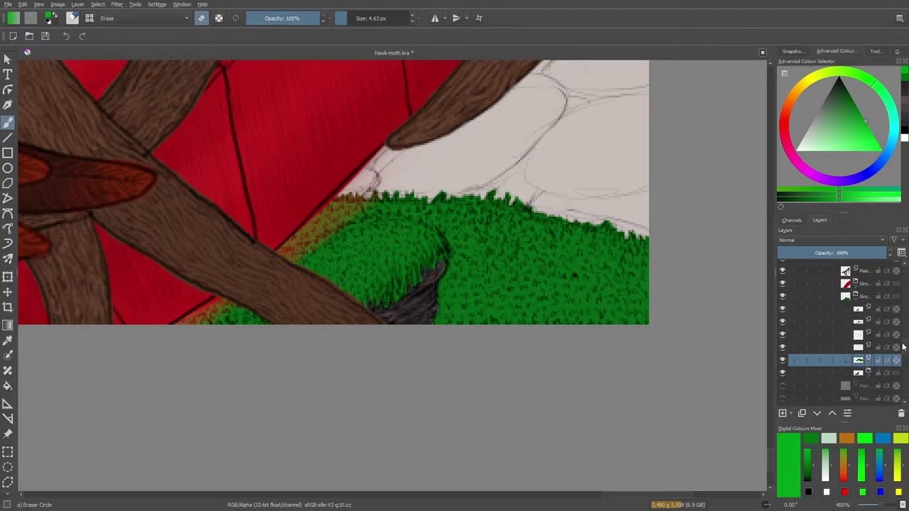
click(842, 323)
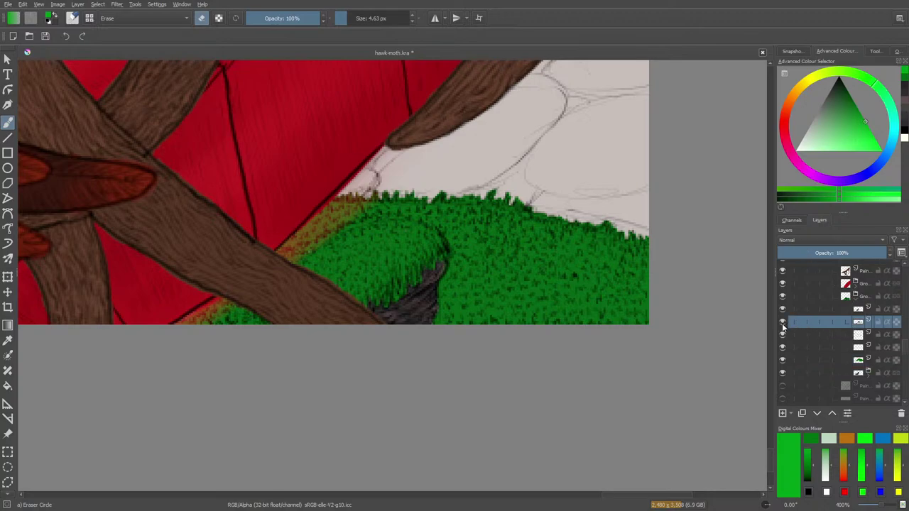
click(782, 323)
click(782, 326)
click(782, 335)
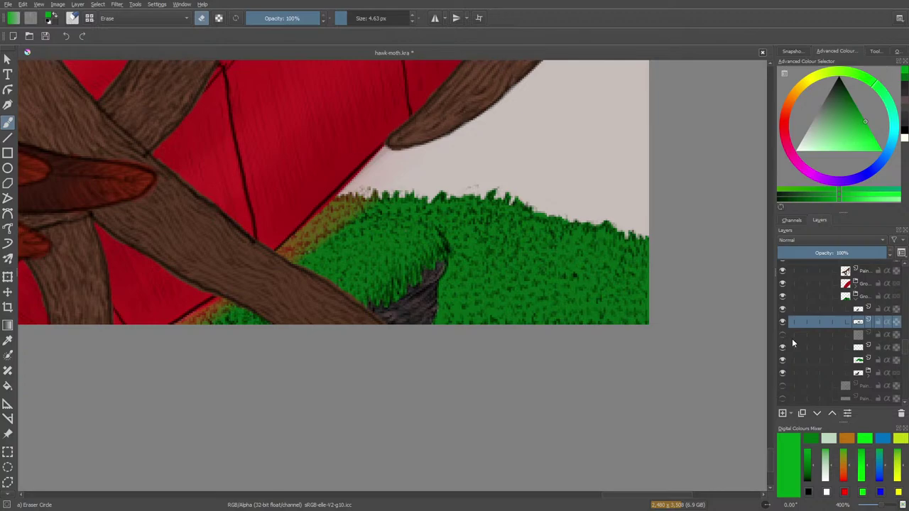
click(857, 358)
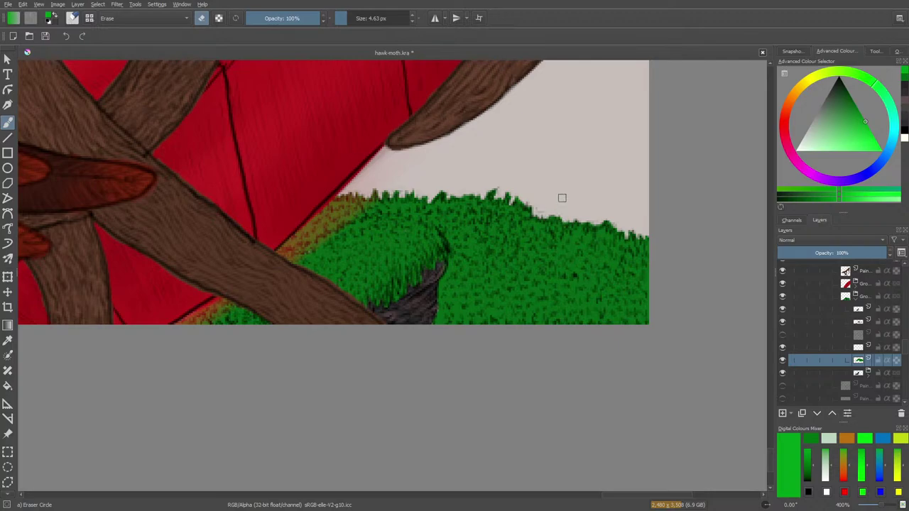
Choose the Ink-3 Gpen brush at 2.81 px, activate the dark grass-blade layer and hide the green base layer.
key(slash)
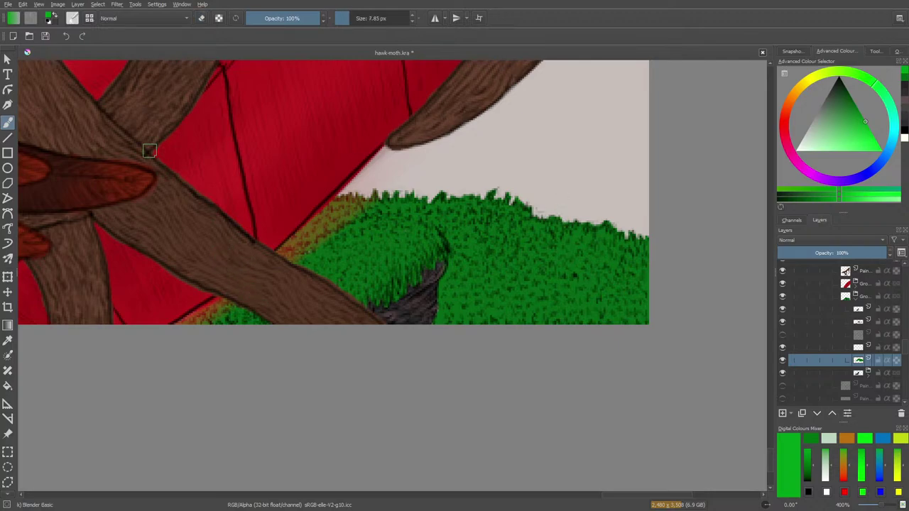
click(74, 21)
click(97, 143)
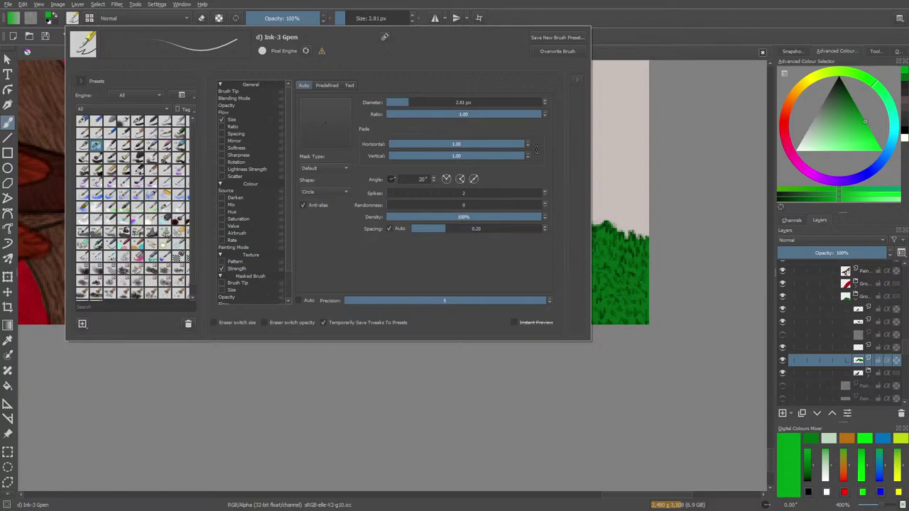
right_click(353, 366)
click(308, 262)
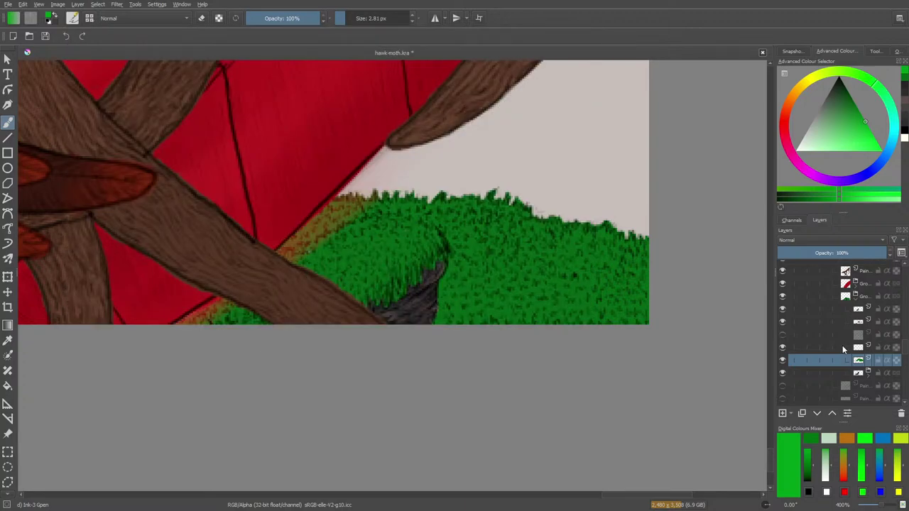
click(792, 322)
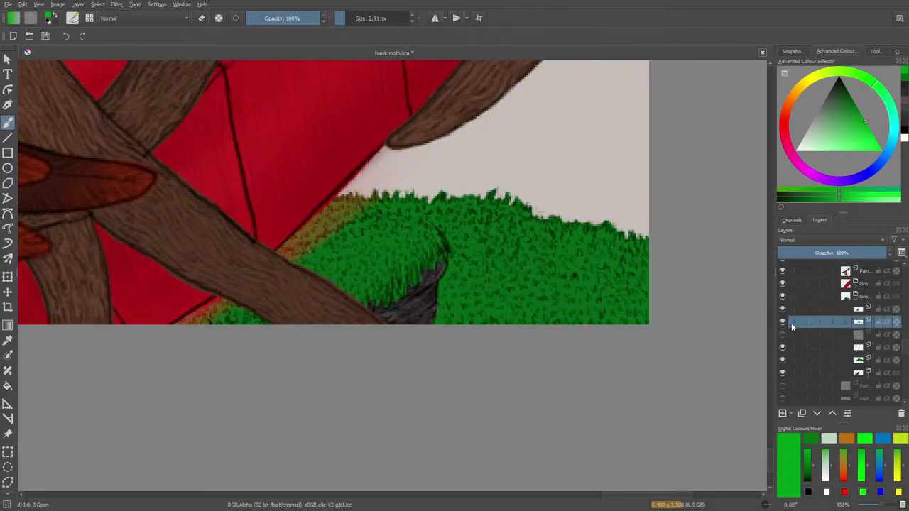
click(782, 361)
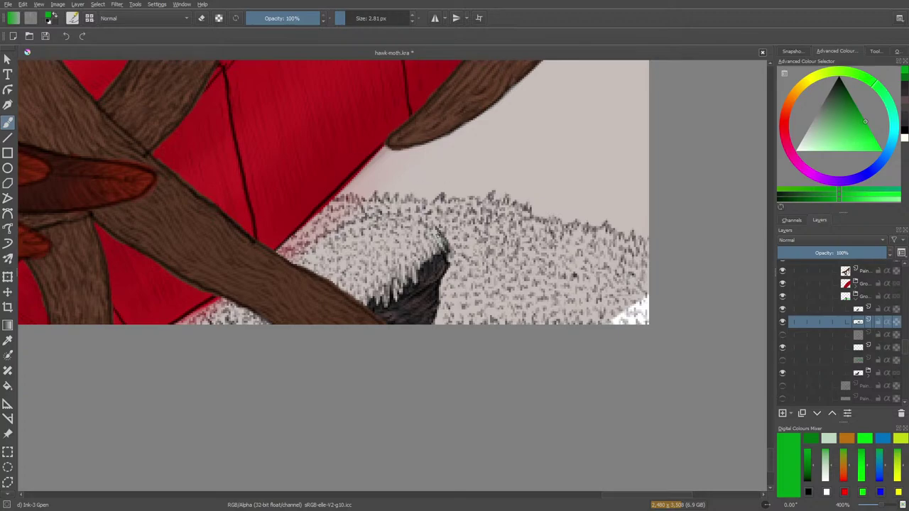
Pick black and add dark blade strokes to the rock's grassy cap, cleaning up the linework with Eraser Circle at 4.63 px.
right_click(436, 236)
click(409, 241)
right_click(419, 215)
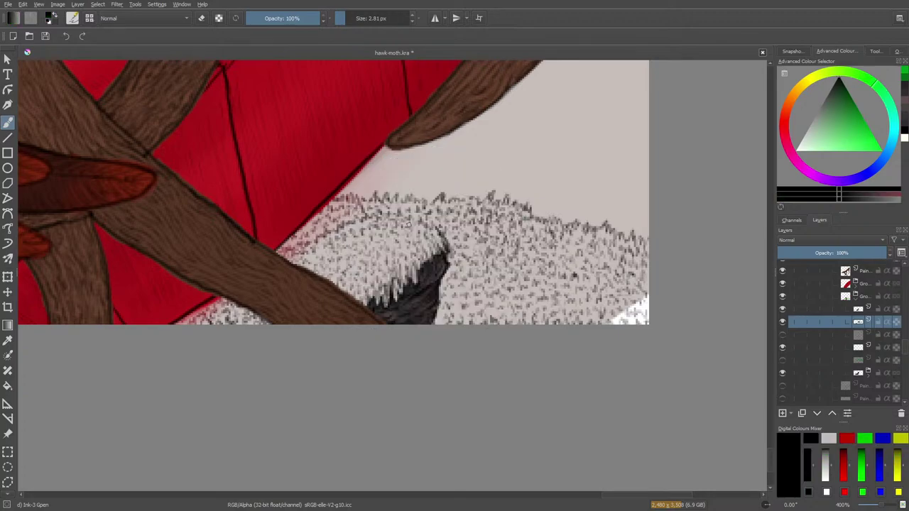
key(e)
drag(438, 239, 437, 234)
key(e)
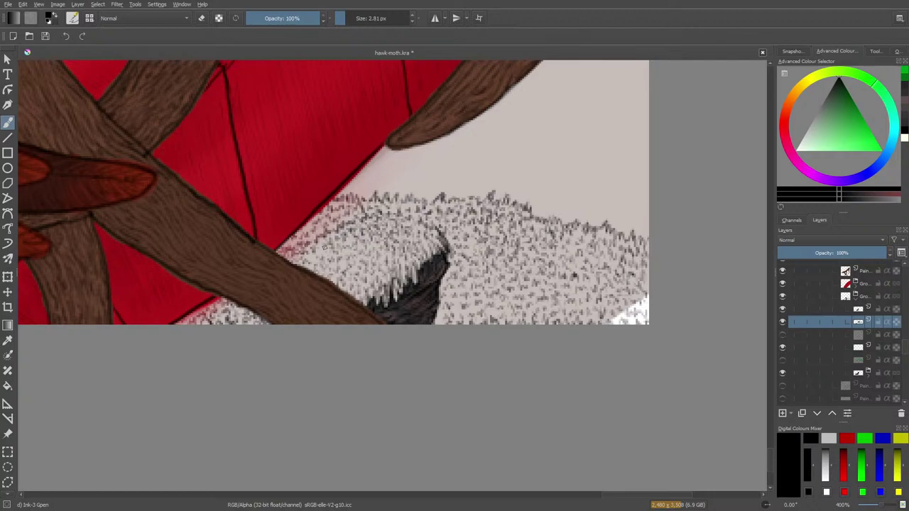
drag(525, 189, 512, 184)
drag(548, 196, 552, 182)
mouse_move(556, 198)
mouse_down()
mouse_move(562, 178)
mouse_move(513, 187)
mouse_move(563, 177)
mouse_move(557, 192)
mouse_up()
key(e)
click(557, 192)
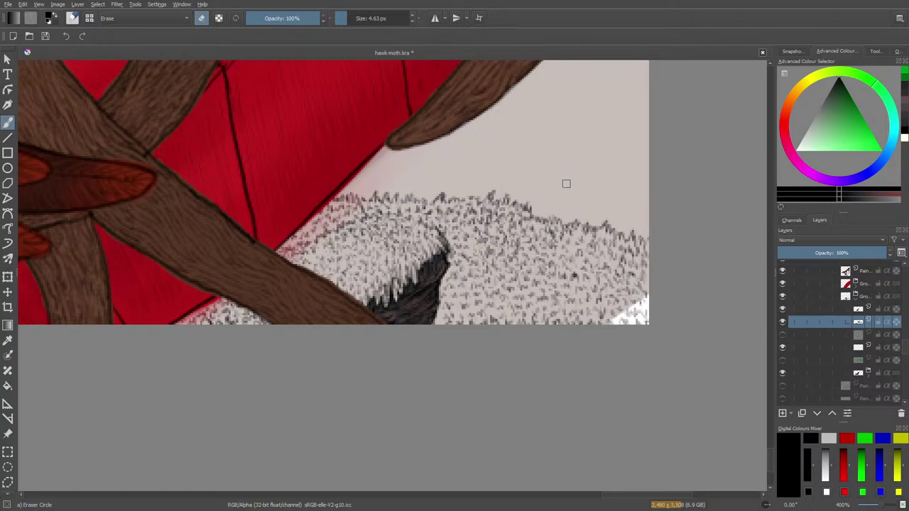
key(e)
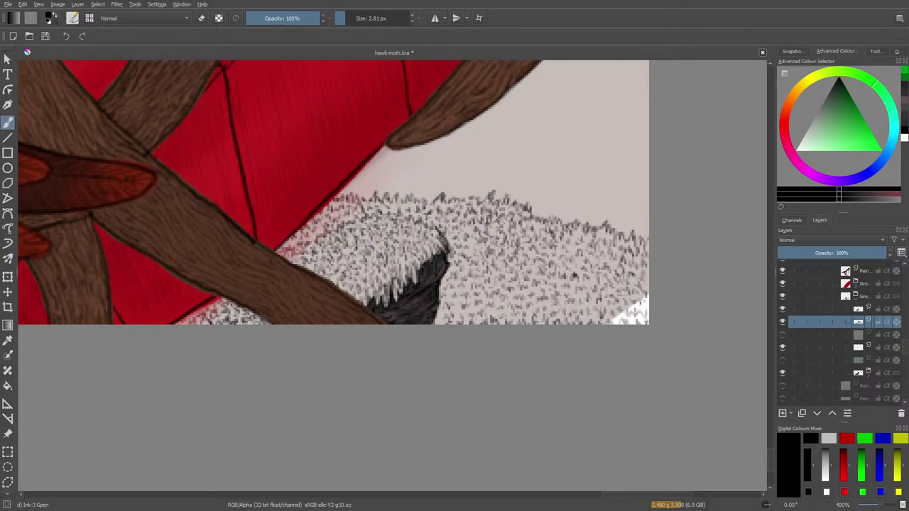
Fill the gaps across the grass beside the rock with short black blade strokes, and show the green base layer again.
drag(300, 235, 297, 242)
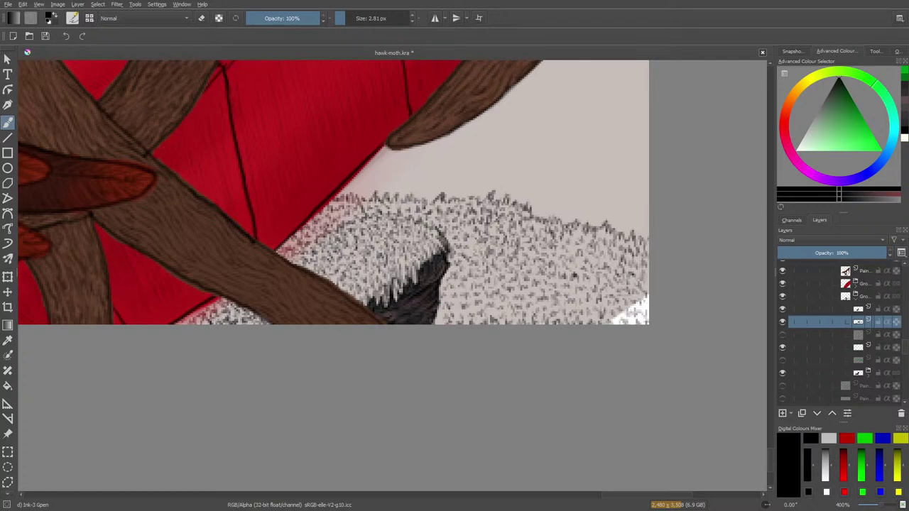
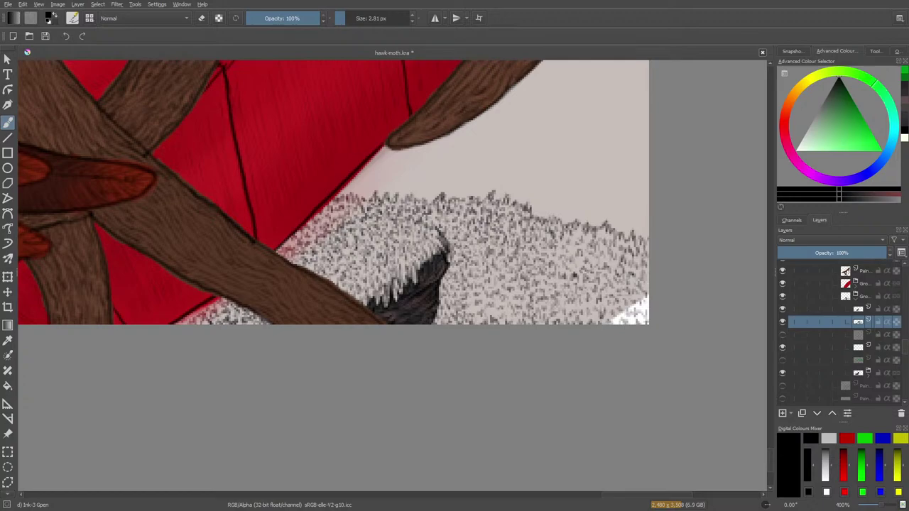
click(577, 266)
click(566, 247)
drag(603, 249, 604, 229)
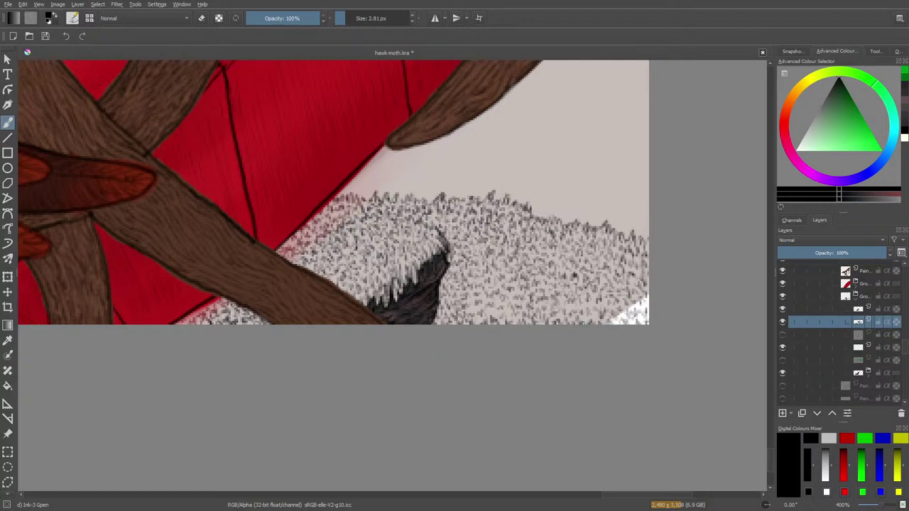
click(782, 360)
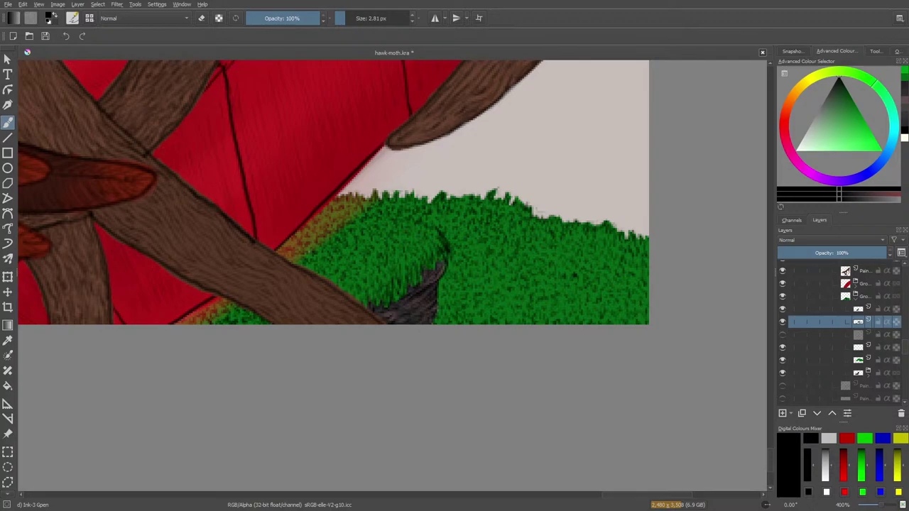
Activate the highlight layer directly above the green base and set up the Basic-2 Opacity brush at 0.58 px.
click(815, 362)
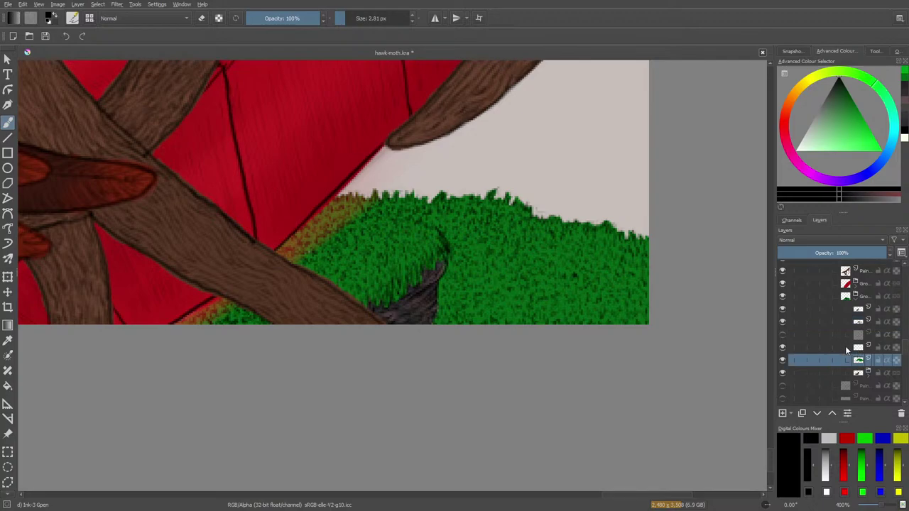
click(845, 345)
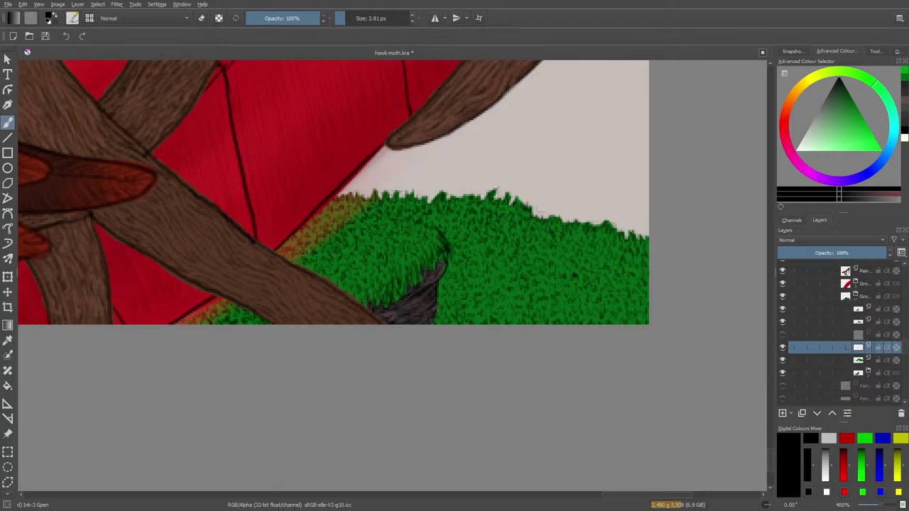
click(74, 18)
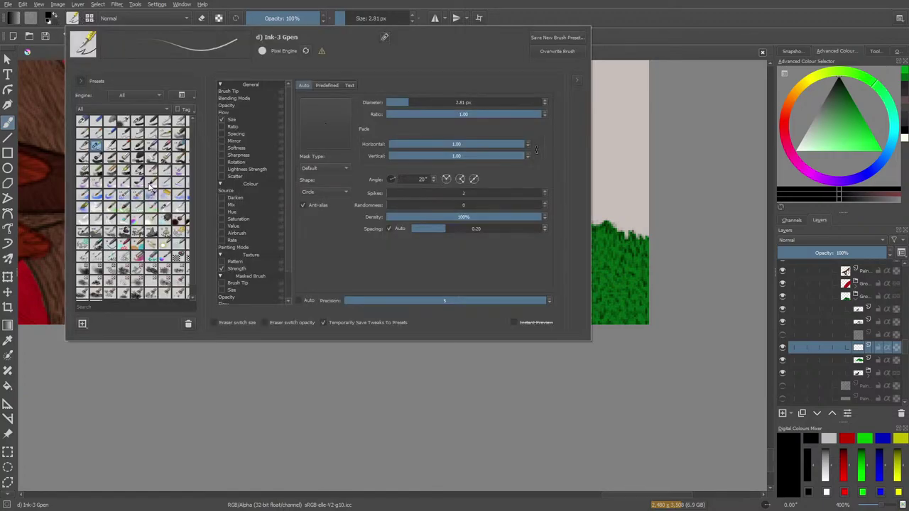
click(152, 123)
right_click(306, 365)
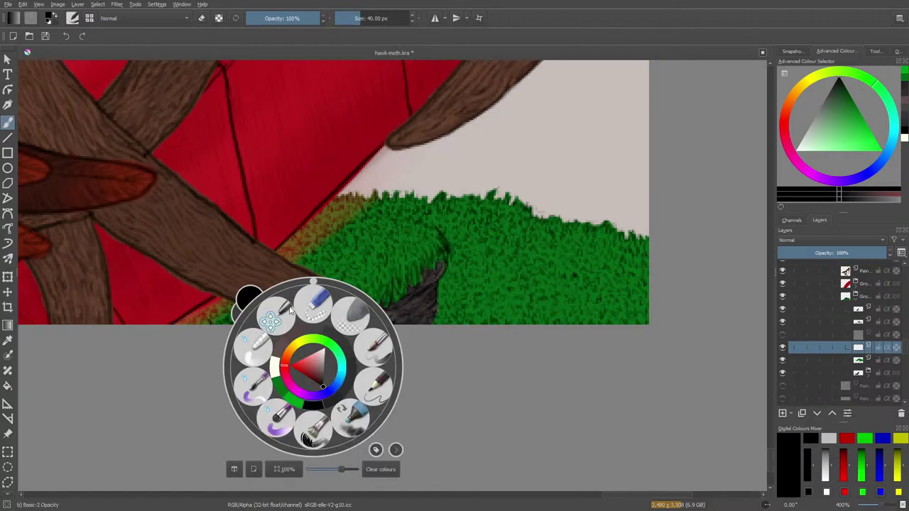
click(238, 240)
drag(370, 17, 339, 18)
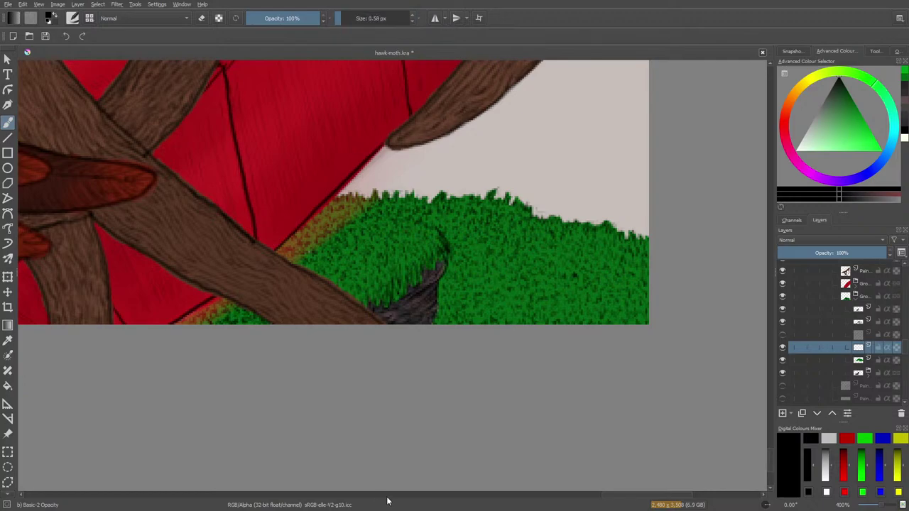
Sample the bright green of the finished grass among the tree trunks as the painting colour, and return to the dark grass beside the crystal.
drag(611, 495, 125, 467)
scroll(125, 471, left, 3)
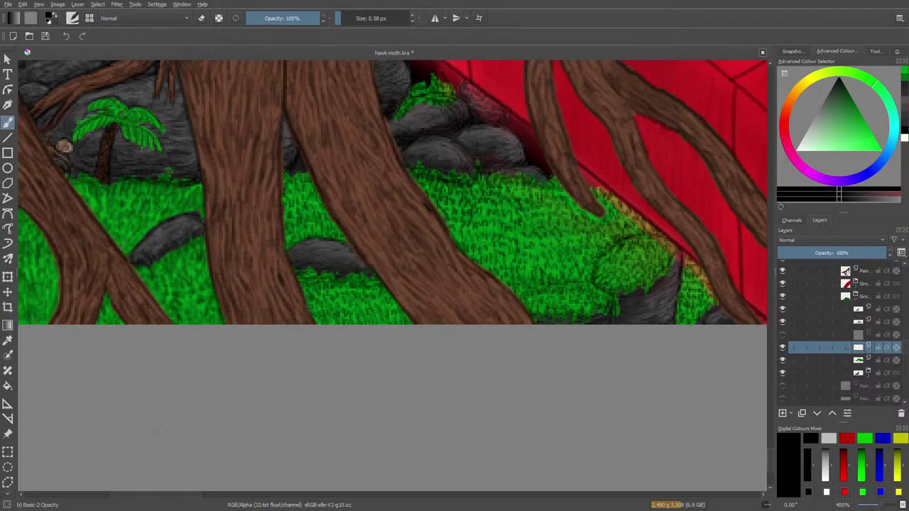
click(8, 339)
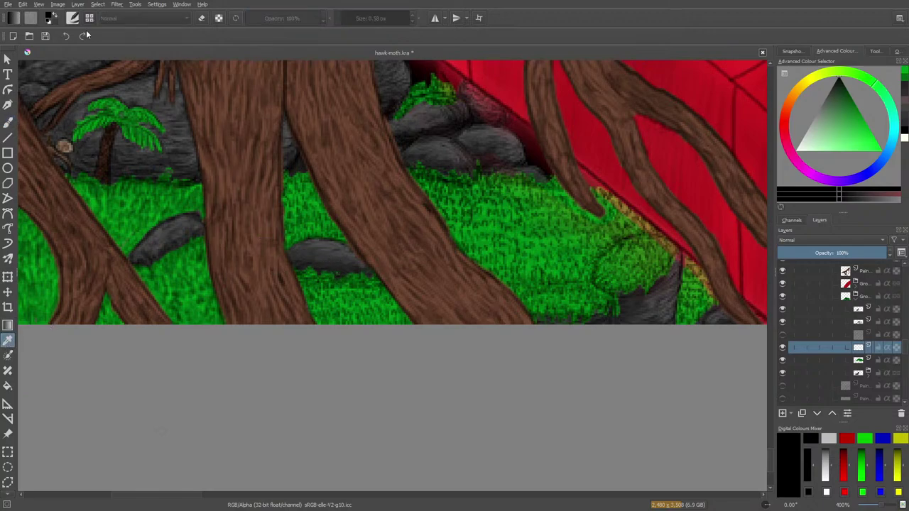
click(162, 144)
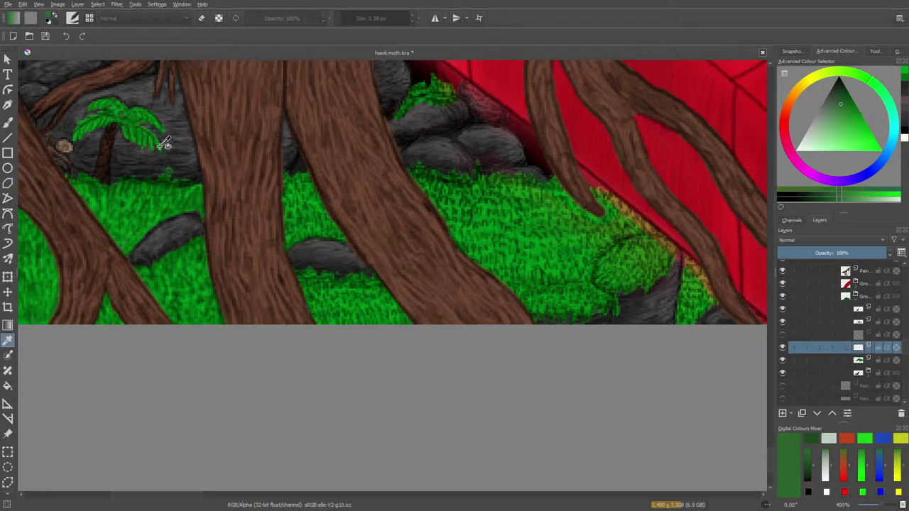
click(160, 147)
click(160, 146)
click(160, 145)
click(159, 146)
click(160, 147)
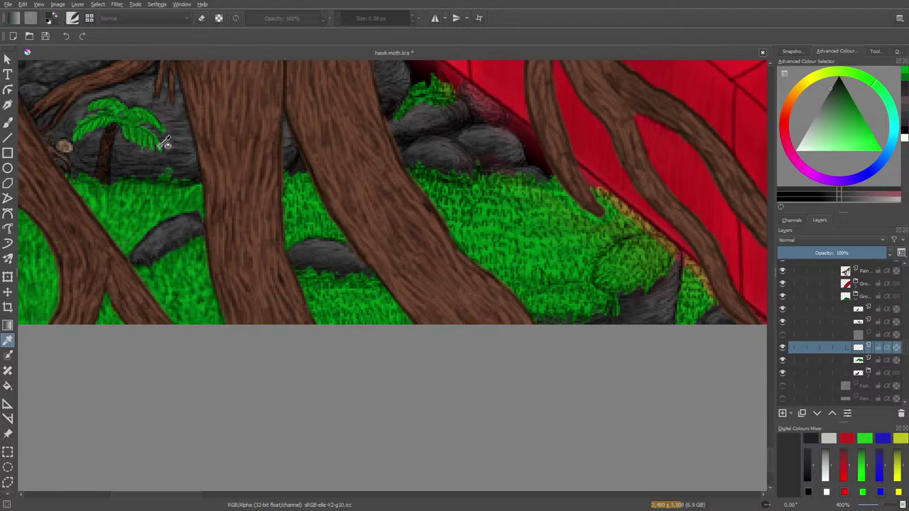
drag(313, 317, 333, 325)
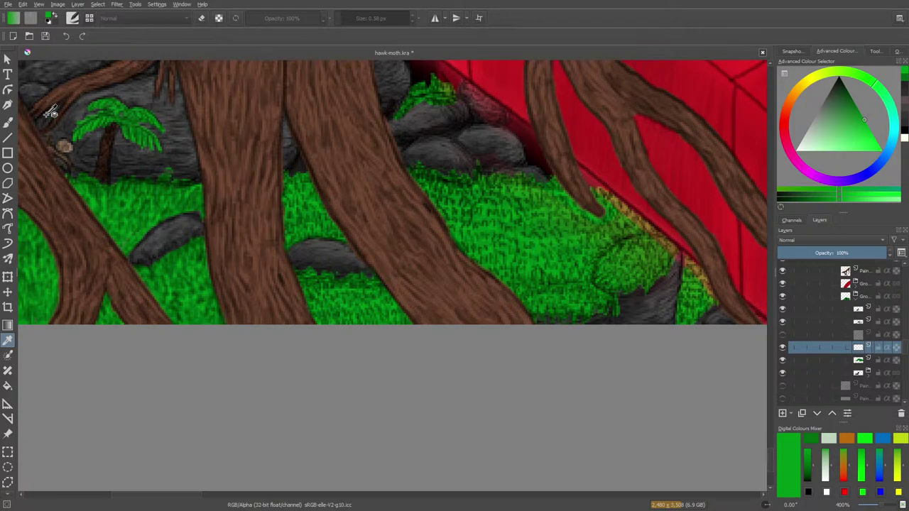
click(8, 121)
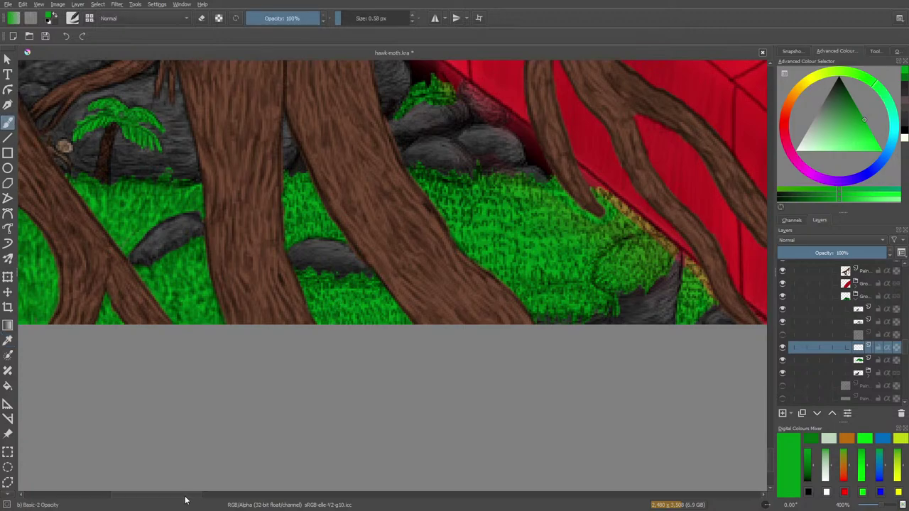
drag(189, 499, 609, 502)
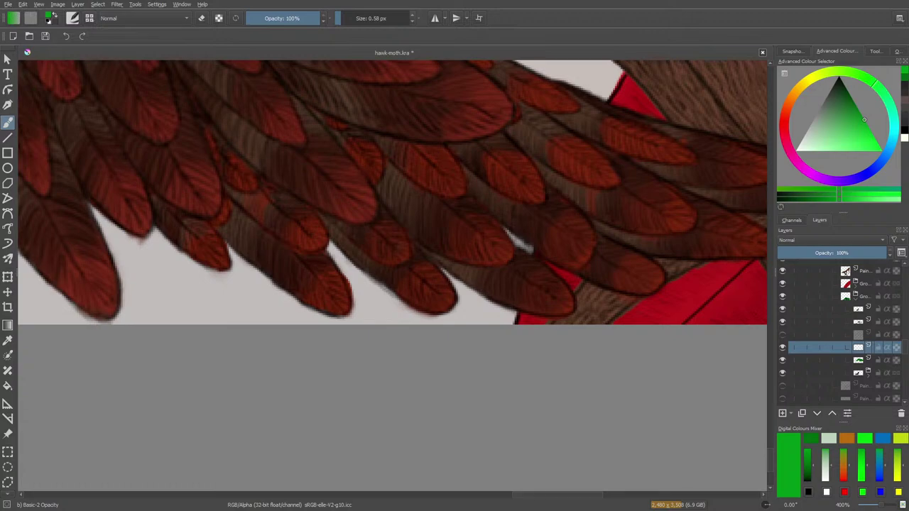
drag(535, 498, 631, 490)
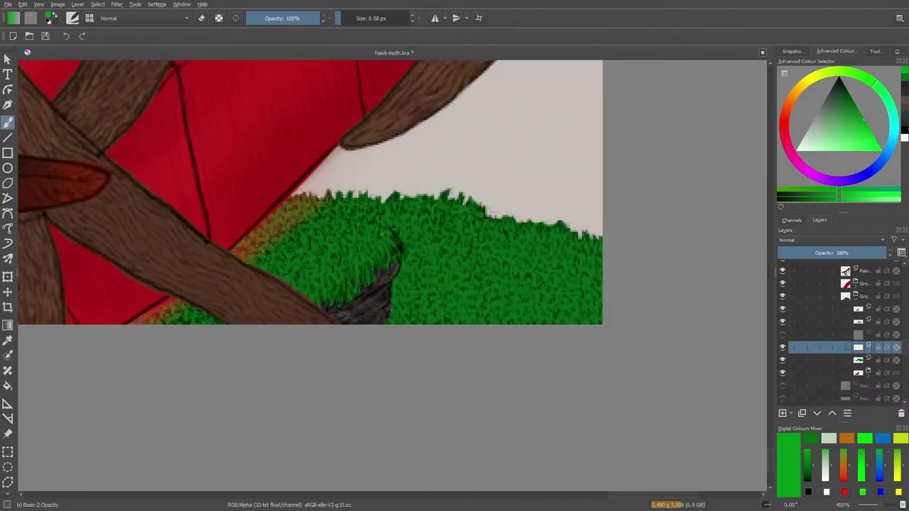
Try a highlight stroke on the rock's grassy cap, erase with Eraser Circle at 18.16 px, and return to Basic-2 Opacity at 0.73 px.
drag(393, 240, 398, 248)
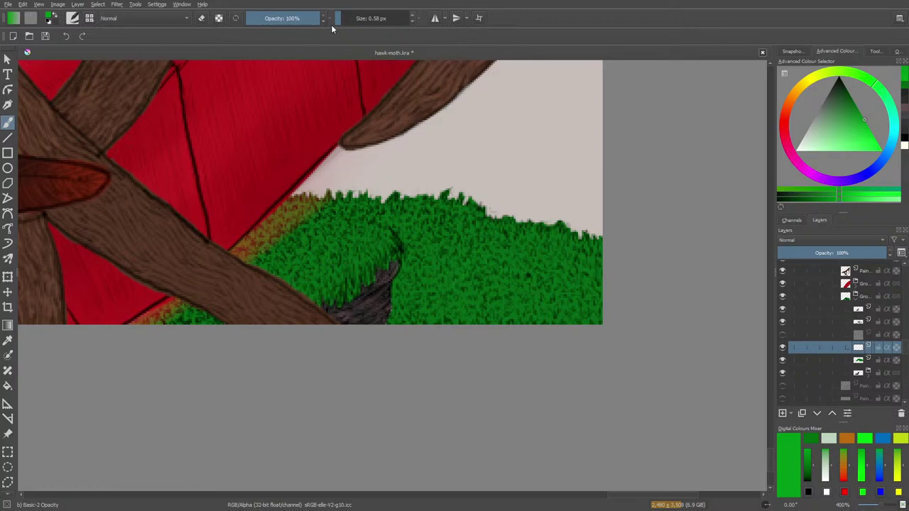
drag(339, 19, 342, 19)
key(e)
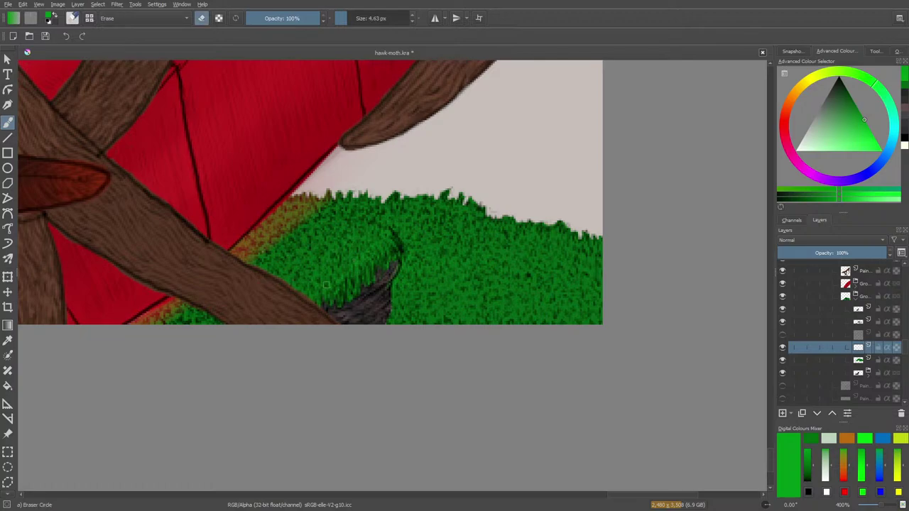
drag(361, 17, 353, 19)
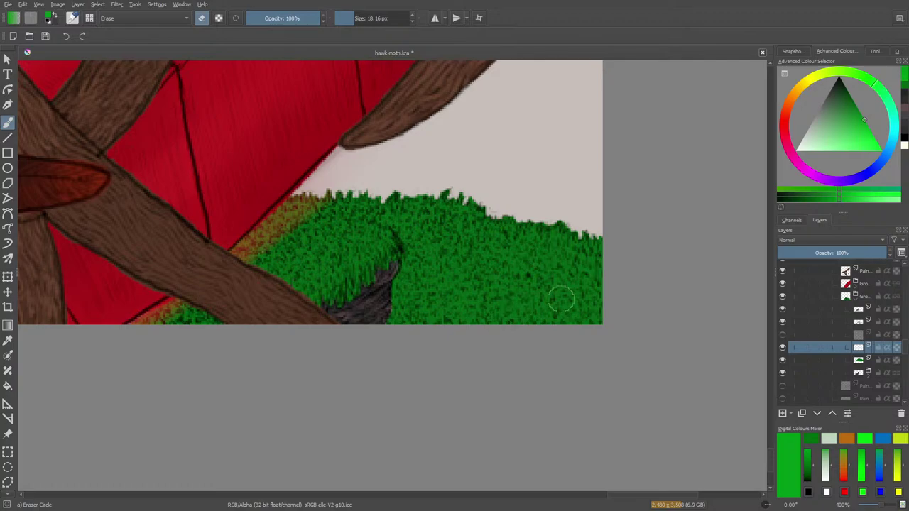
key(e)
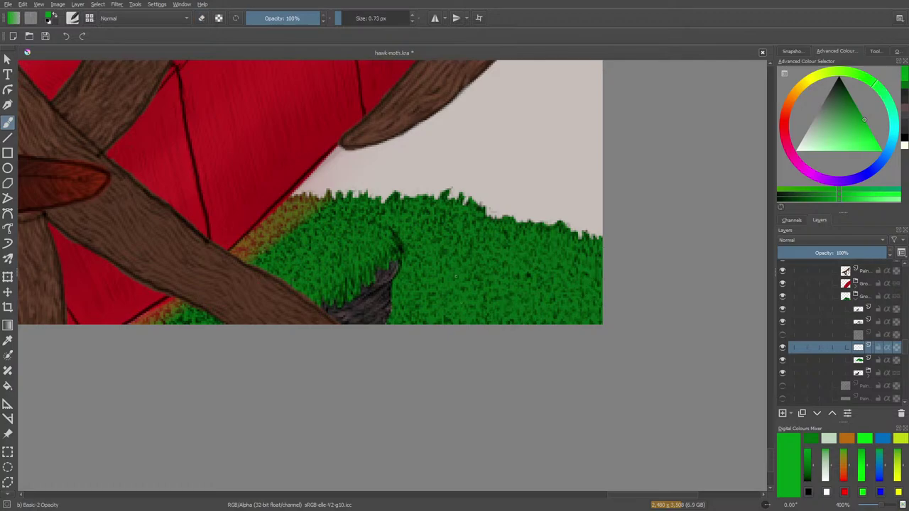
Try blade strokes in a brighter green with Basic-2 Opacity at 0.73 px on the dark grass, and erase them.
right_click(490, 284)
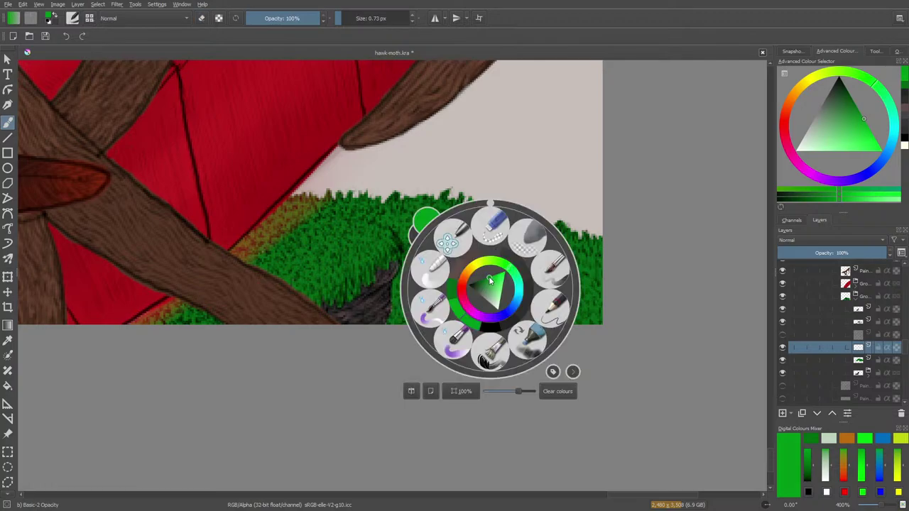
drag(490, 282, 491, 280)
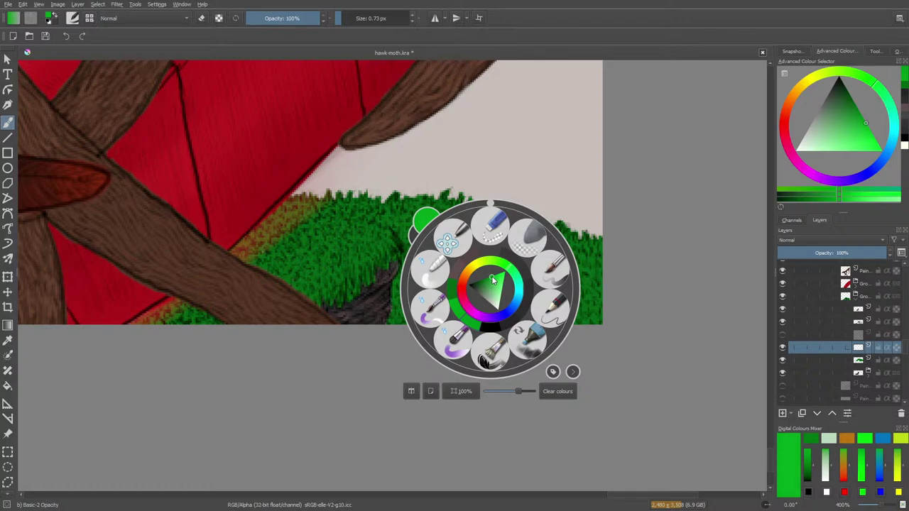
click(493, 276)
right_click(495, 265)
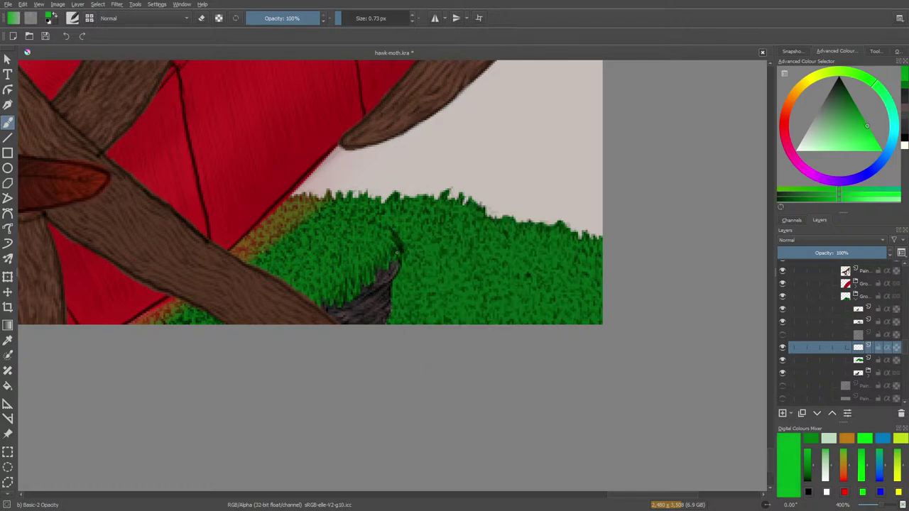
drag(397, 253, 393, 250)
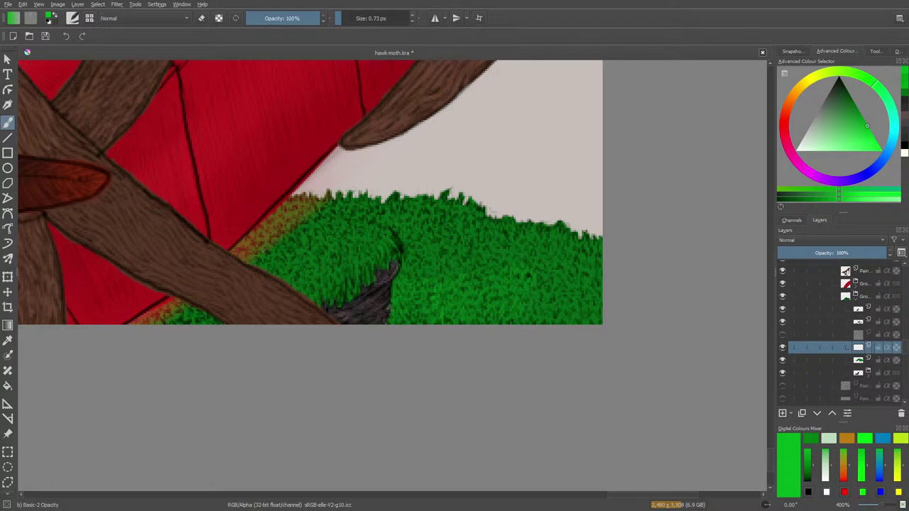
key(e)
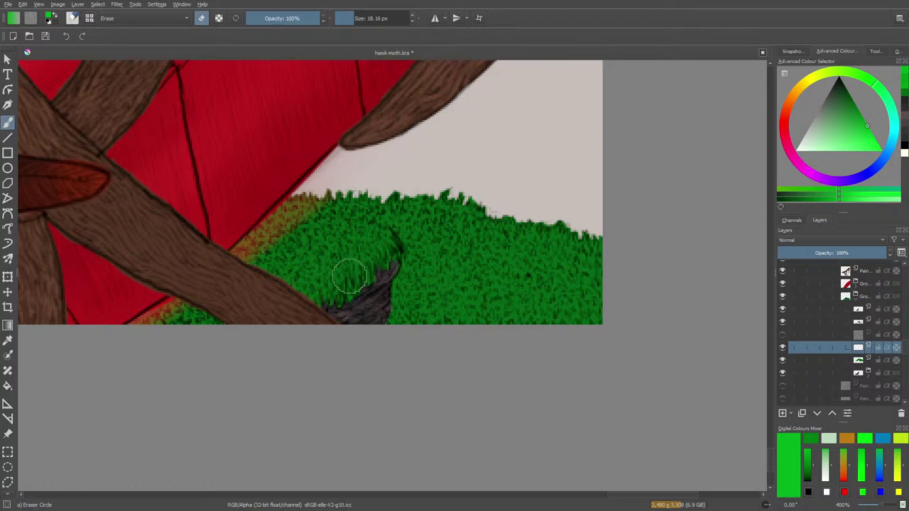
key(e)
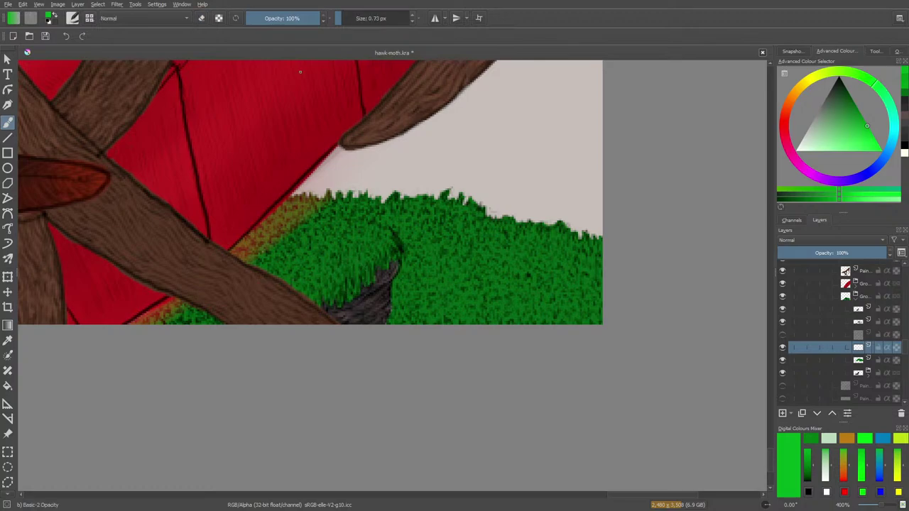
Switch to the Basic-1 brush, try bright green strokes at the edge of the rock's grassy cap, and set the size to 0.46 px.
drag(344, 14, 346, 16)
click(72, 18)
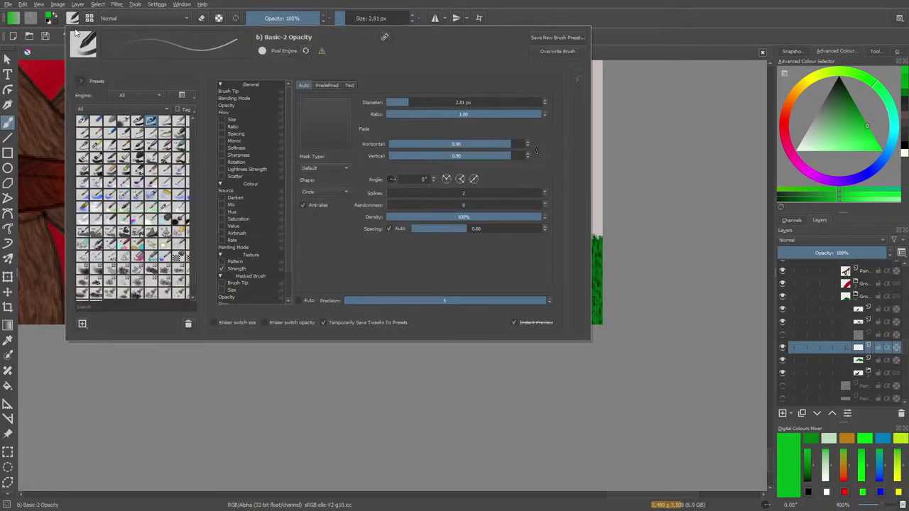
click(137, 122)
right_click(387, 370)
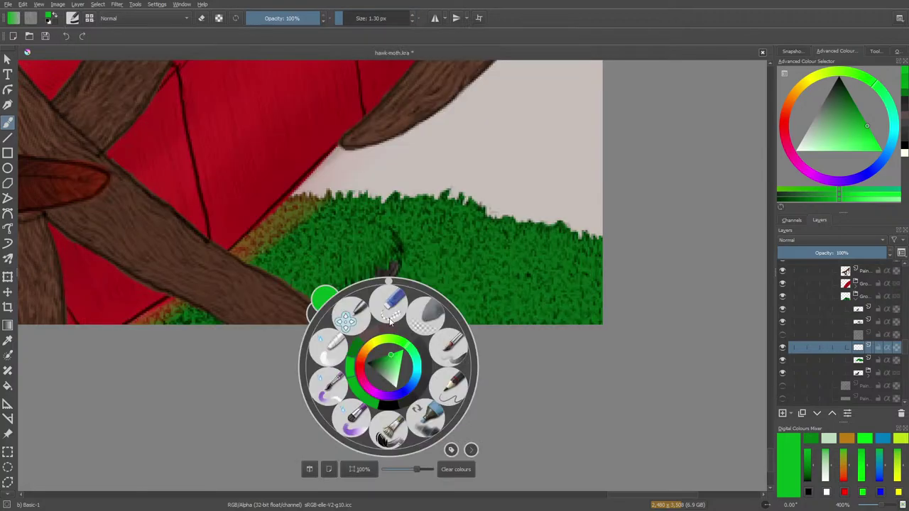
click(374, 252)
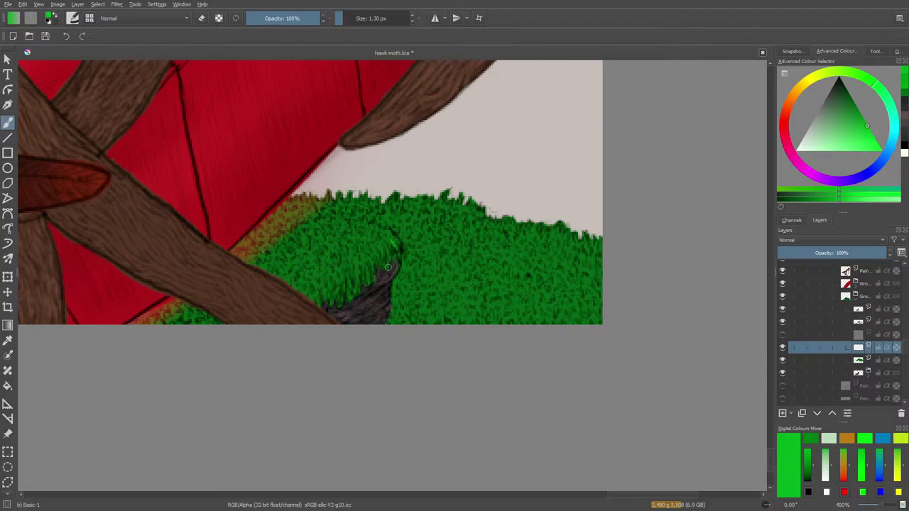
mouse_move(389, 230)
mouse_down()
mouse_move(397, 243)
mouse_move(373, 267)
mouse_up()
click(341, 18)
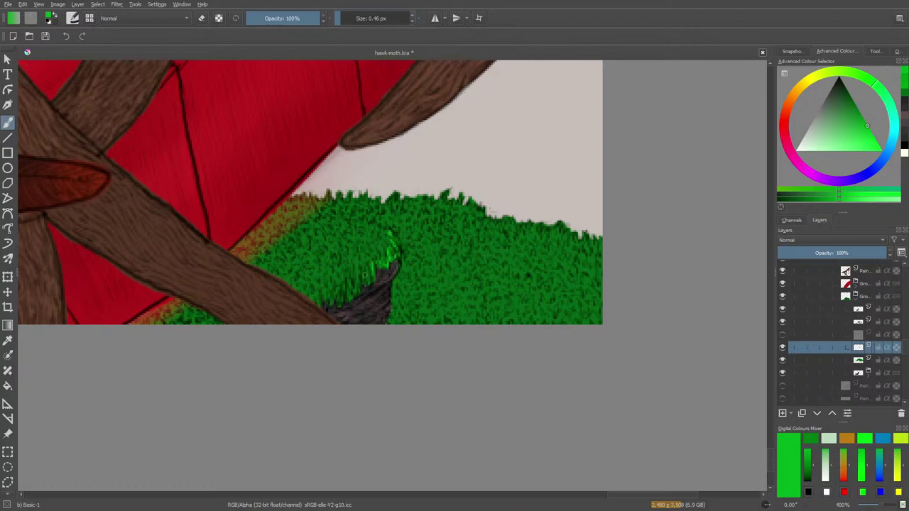
Try bright green blades along the grass edge hanging over the rock, and erase all the test strokes with Eraser Circle.
drag(369, 278, 372, 268)
mouse_move(366, 281)
mouse_down()
mouse_move(367, 271)
mouse_move(356, 287)
mouse_up()
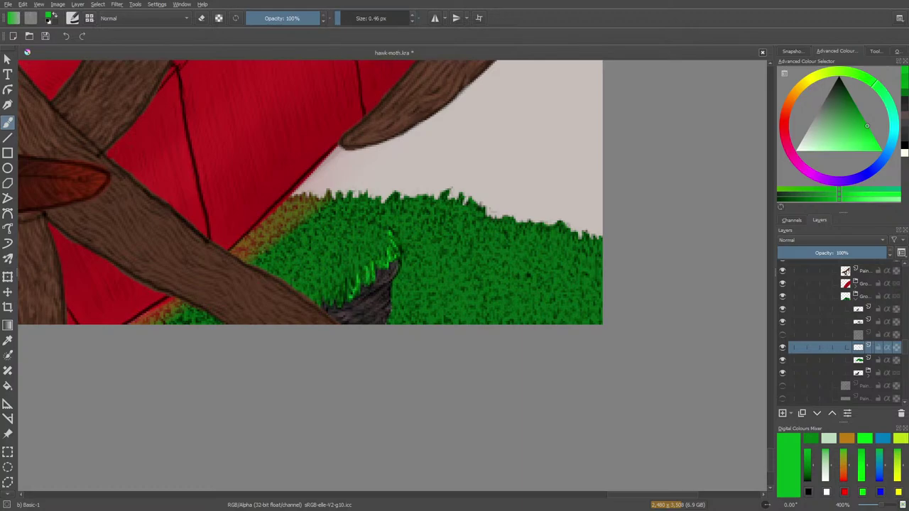
key(e)
mouse_move(360, 251)
mouse_down()
mouse_move(337, 299)
mouse_move(403, 253)
mouse_move(347, 262)
mouse_up()
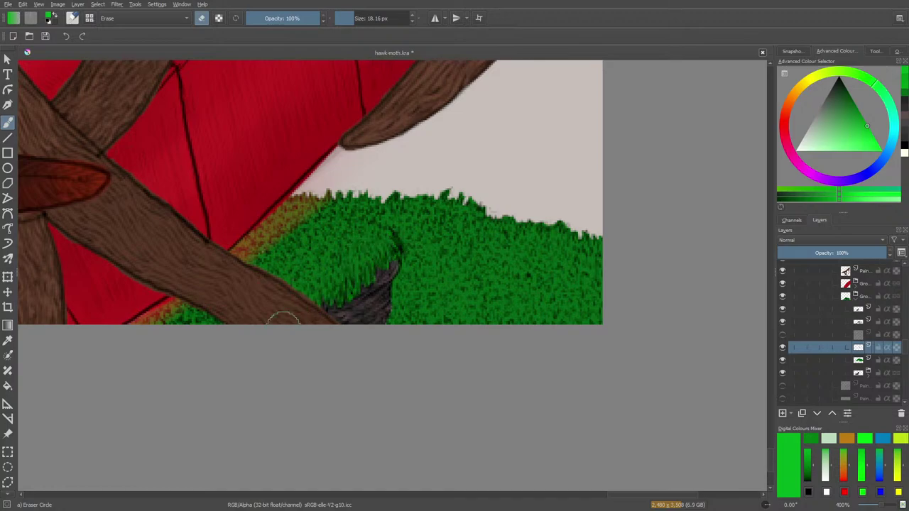
Sample the mid green of the finished grass among the tree trunks, and return with the Basic-1 brush to the grass beside the crystal.
drag(625, 497, 165, 449)
key(e)
key(p)
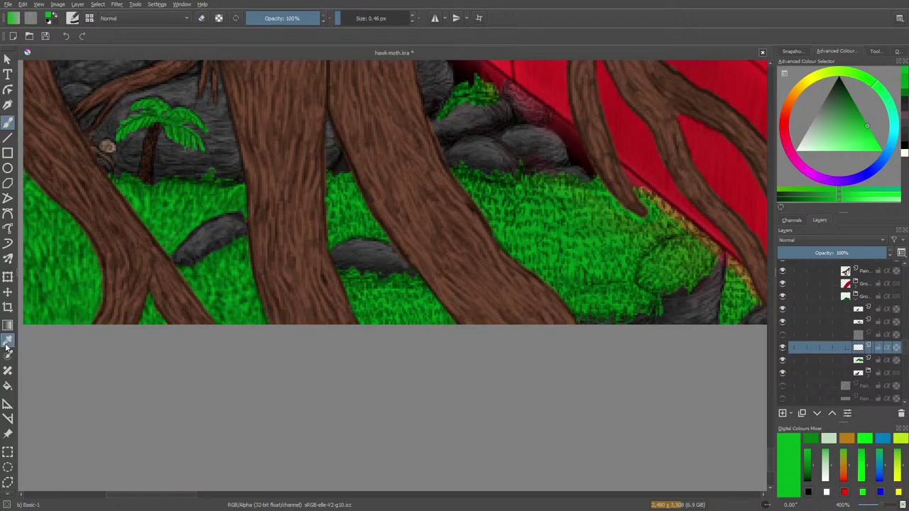
click(379, 314)
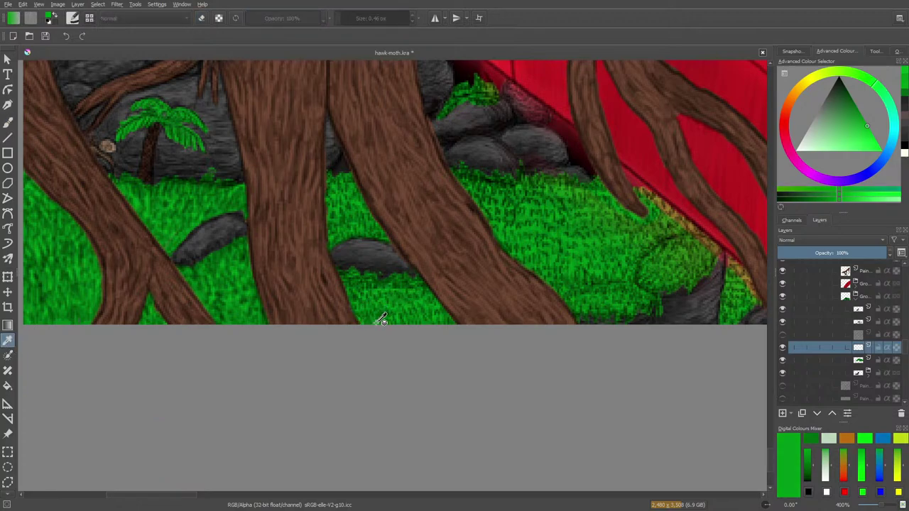
click(7, 124)
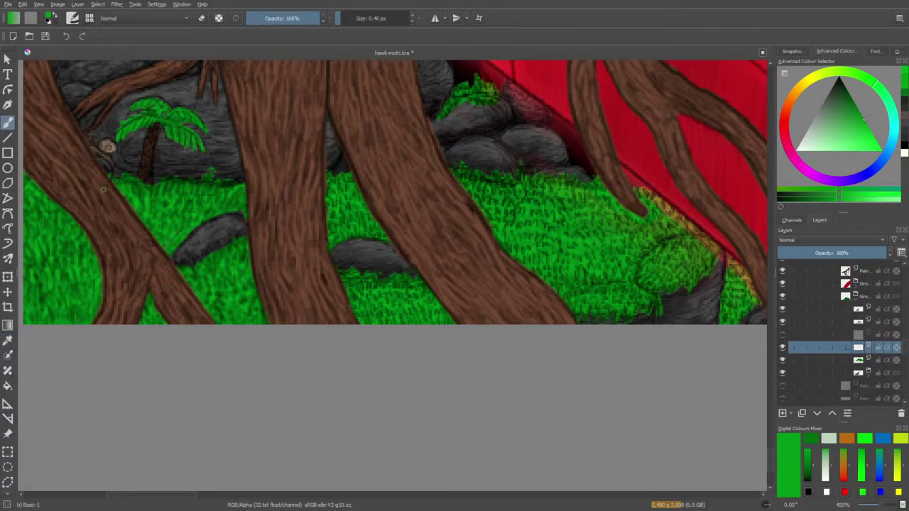
drag(145, 495, 655, 495)
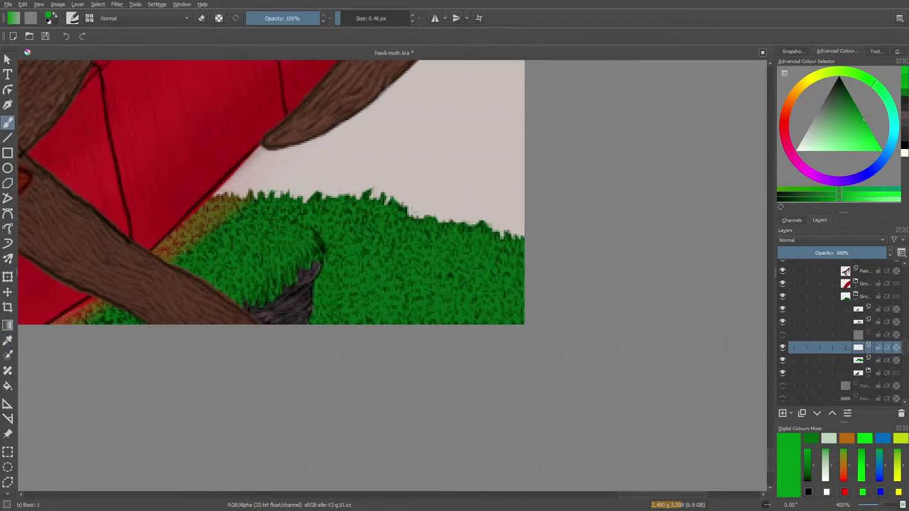
Cover the rock's grassy cap and the grass along the crystal's edge with short green highlight blades using Basic-1 at 0.46 px.
mouse_move(316, 237)
mouse_down()
mouse_move(303, 269)
mouse_move(300, 230)
mouse_move(276, 236)
mouse_move(293, 228)
mouse_move(245, 250)
mouse_move(297, 225)
mouse_move(286, 223)
mouse_move(276, 274)
mouse_move(291, 259)
mouse_move(256, 246)
mouse_up()
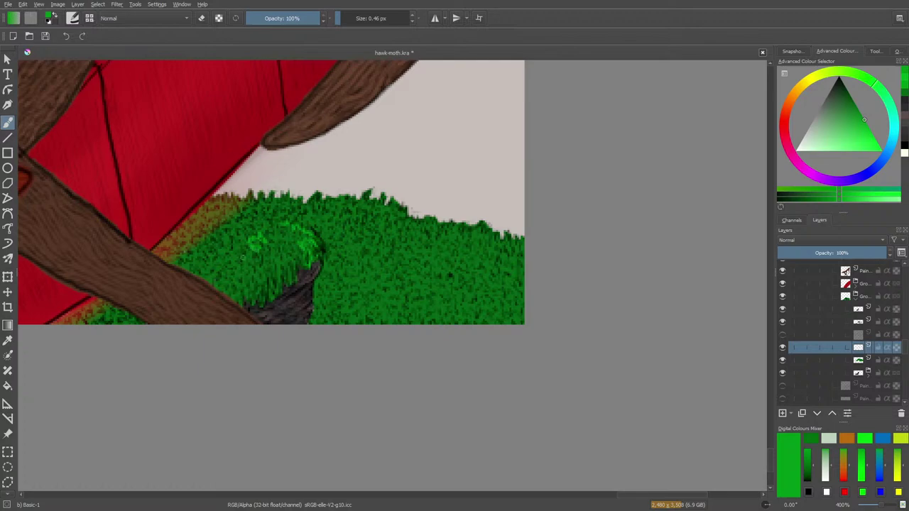
drag(243, 257, 234, 261)
mouse_move(254, 284)
mouse_down()
mouse_move(236, 298)
mouse_move(223, 286)
mouse_move(248, 275)
mouse_move(238, 269)
mouse_up()
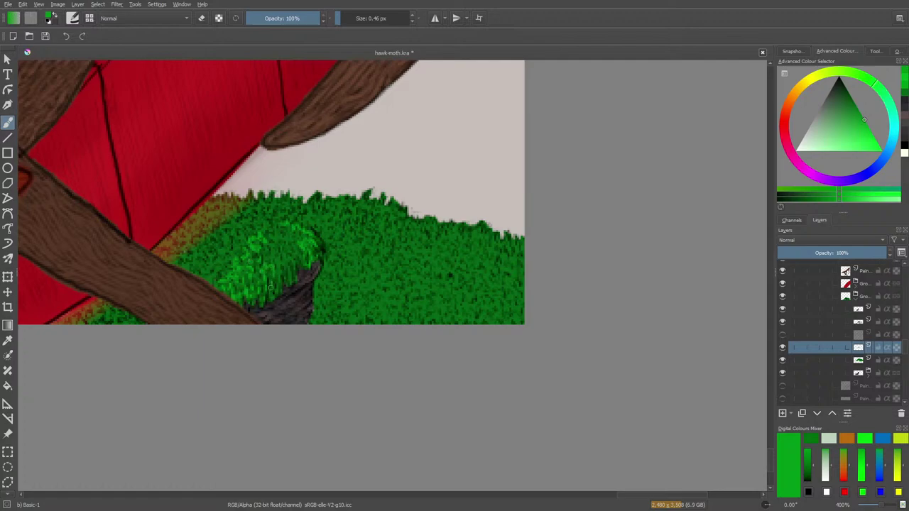
mouse_move(270, 287)
mouse_down()
mouse_move(281, 267)
mouse_move(296, 279)
mouse_move(297, 244)
mouse_move(317, 242)
mouse_move(288, 232)
mouse_move(277, 264)
mouse_move(279, 243)
mouse_move(269, 252)
mouse_move(282, 238)
mouse_move(272, 231)
mouse_move(281, 235)
mouse_move(268, 230)
mouse_move(270, 219)
mouse_move(244, 217)
mouse_move(252, 230)
mouse_move(211, 236)
mouse_move(231, 249)
mouse_move(223, 265)
mouse_move(215, 250)
mouse_move(214, 285)
mouse_move(221, 275)
mouse_move(207, 280)
mouse_move(193, 261)
mouse_move(200, 239)
mouse_move(173, 260)
mouse_up()
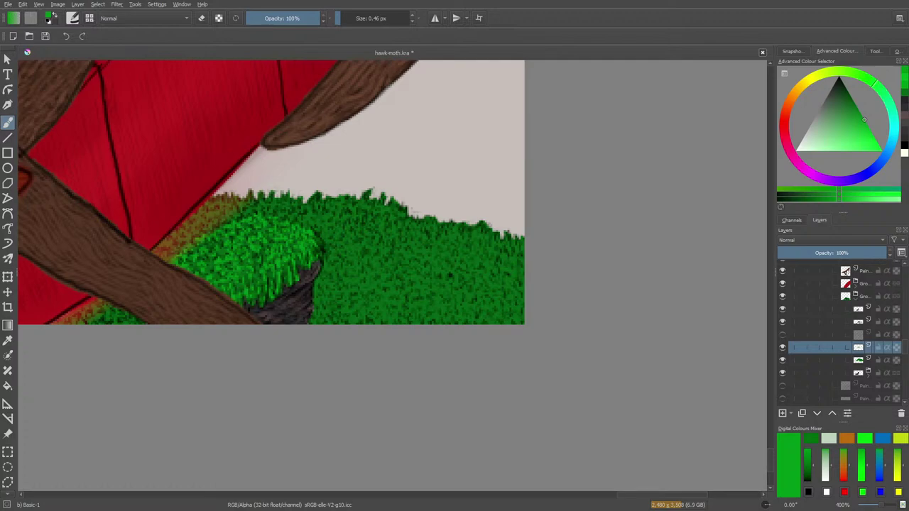
drag(631, 496, 603, 496)
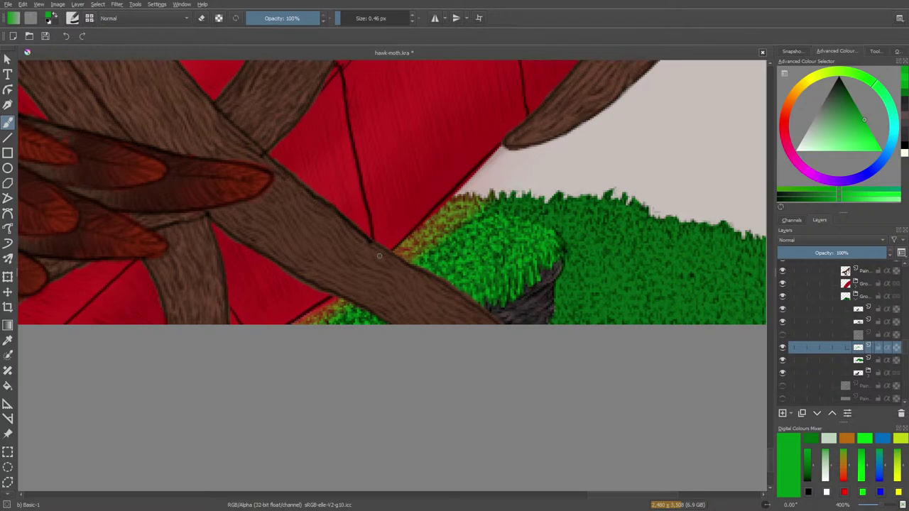
drag(611, 495, 635, 495)
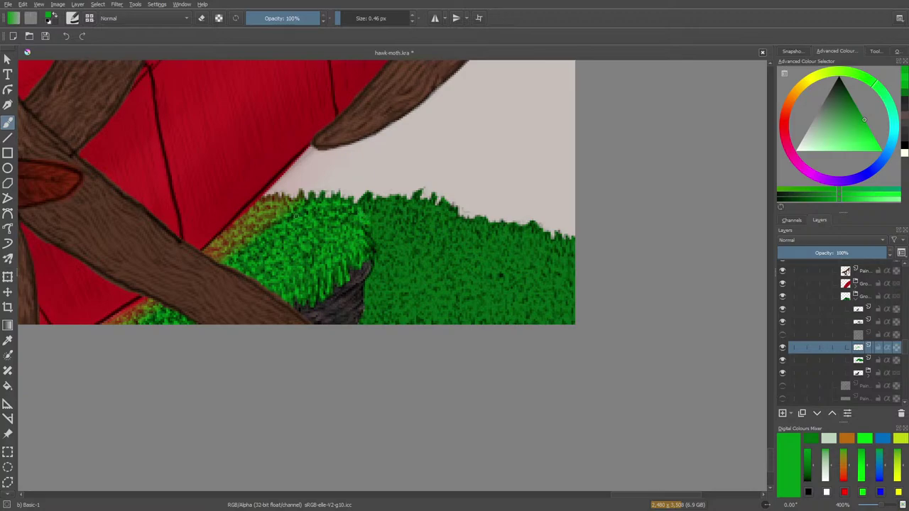
Fill the grass slope beside the rock with short green highlight blades, from the rock to the canvas edge.
drag(365, 208, 445, 207)
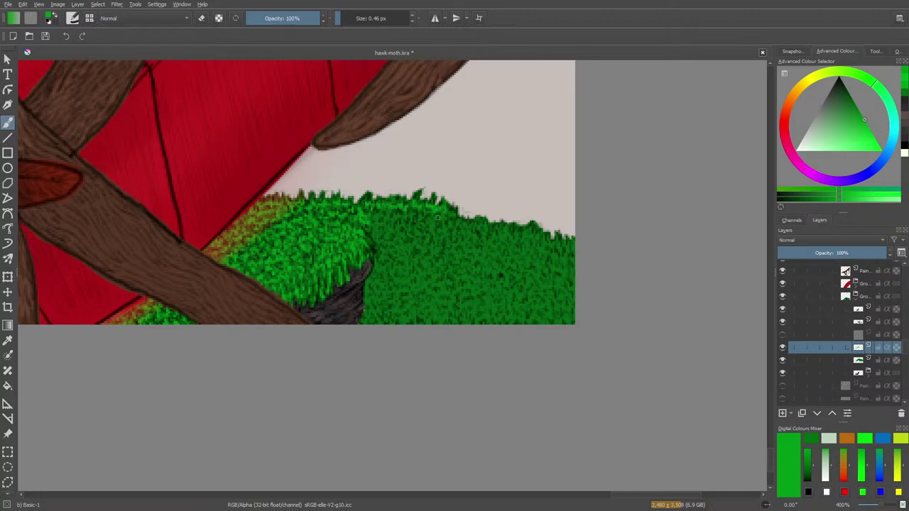
mouse_move(375, 219)
mouse_down()
mouse_move(375, 209)
mouse_move(372, 227)
mouse_move(407, 234)
mouse_move(383, 243)
mouse_move(381, 226)
mouse_move(371, 242)
mouse_move(404, 246)
mouse_move(401, 260)
mouse_move(405, 253)
mouse_move(378, 254)
mouse_move(408, 266)
mouse_move(382, 283)
mouse_move(382, 269)
mouse_move(406, 275)
mouse_move(394, 286)
mouse_move(385, 284)
mouse_up()
mouse_move(365, 319)
mouse_down()
mouse_move(408, 319)
mouse_move(393, 307)
mouse_move(375, 311)
mouse_move(391, 302)
mouse_move(372, 306)
mouse_move(372, 295)
mouse_move(410, 302)
mouse_up()
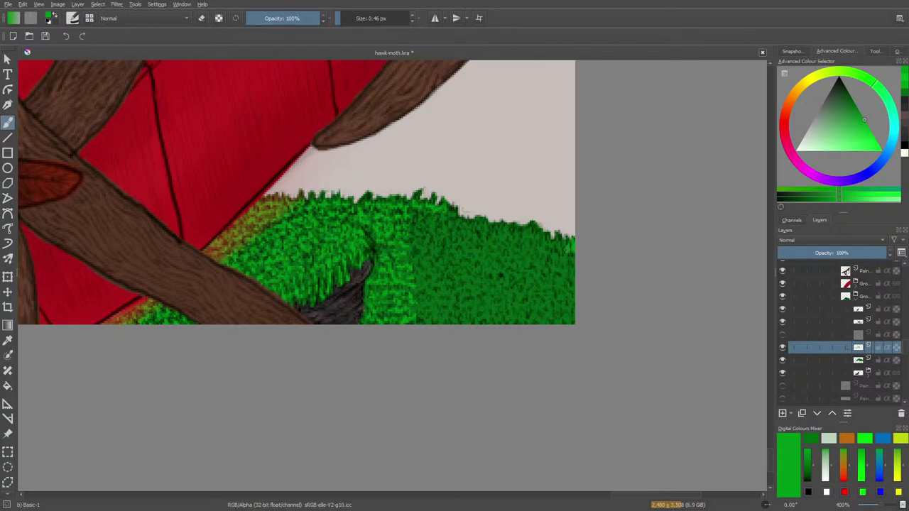
mouse_move(566, 246)
mouse_down()
mouse_move(531, 230)
mouse_move(535, 249)
mouse_move(574, 264)
mouse_move(572, 256)
mouse_move(542, 268)
mouse_move(571, 287)
mouse_move(552, 274)
mouse_move(563, 269)
mouse_move(542, 280)
mouse_move(533, 262)
mouse_move(565, 235)
mouse_move(537, 252)
mouse_move(540, 264)
mouse_move(521, 267)
mouse_move(519, 259)
mouse_move(538, 257)
mouse_move(515, 248)
mouse_move(512, 259)
mouse_move(525, 245)
mouse_move(517, 239)
mouse_move(507, 254)
mouse_move(518, 232)
mouse_move(469, 221)
mouse_up()
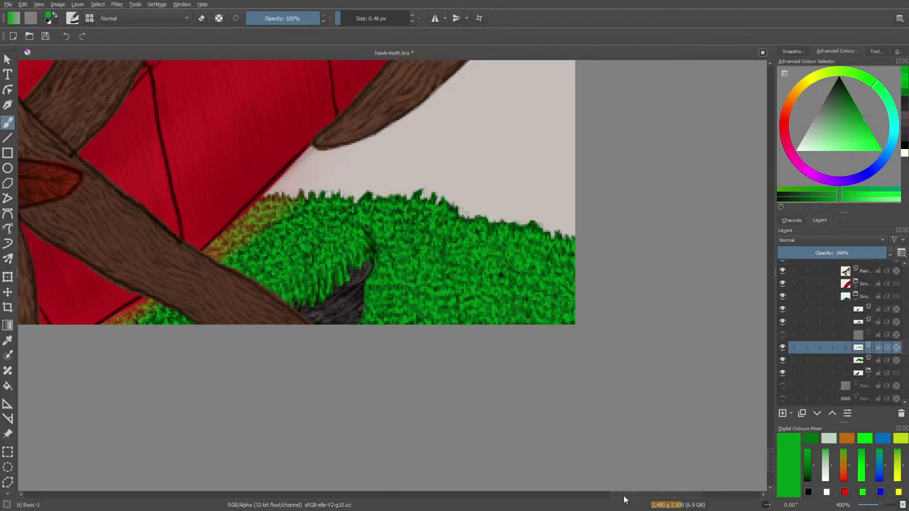
Switch to the Blender Basic brush at 4.12 px and soften the green highlight blades across the grass.
mouse_move(625, 494)
mouse_down()
mouse_move(122, 481)
mouse_move(657, 476)
mouse_move(622, 476)
mouse_up()
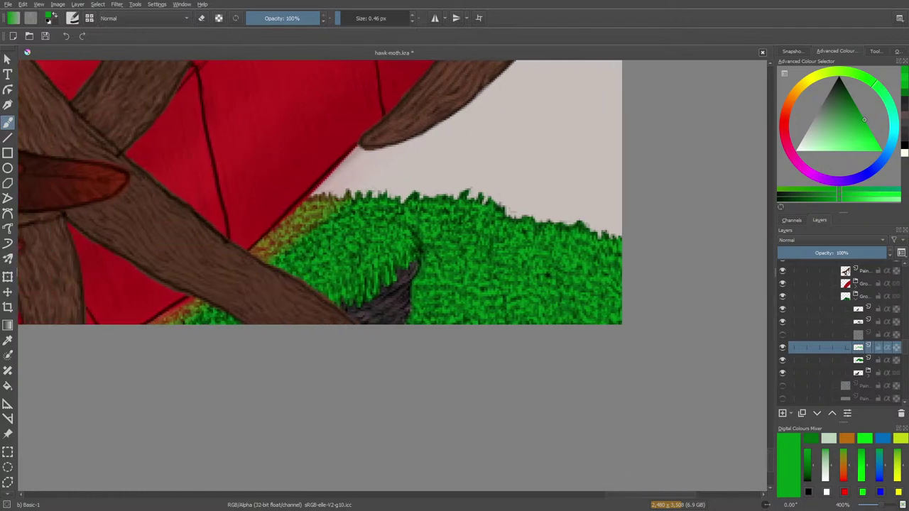
right_click(354, 227)
click(307, 196)
key(bracketleft)
key(bracketleft)
key(bracketleft)
key(bracketleft)
key(bracketleft)
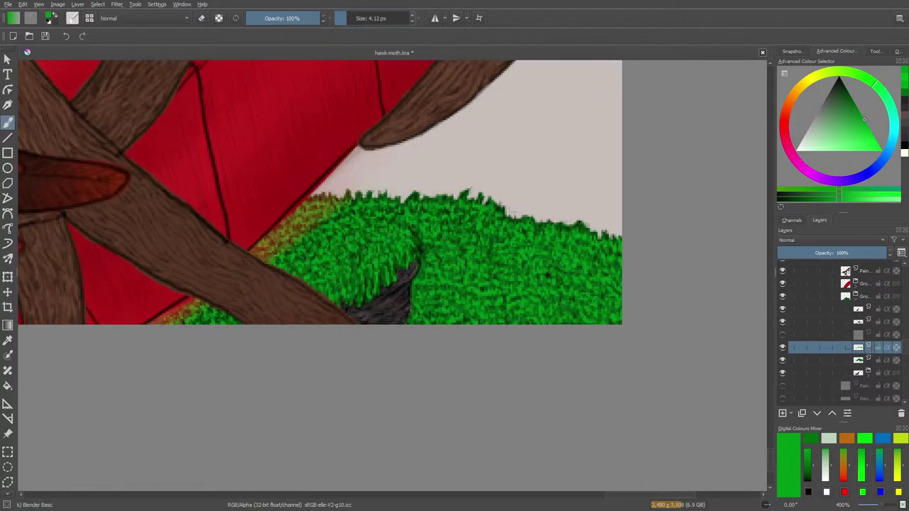
drag(446, 243, 428, 250)
Add a paint layer above the green highlights, sample the dark green of the grass tuft on the rocks, and return to the crystal-side grass.
click(783, 414)
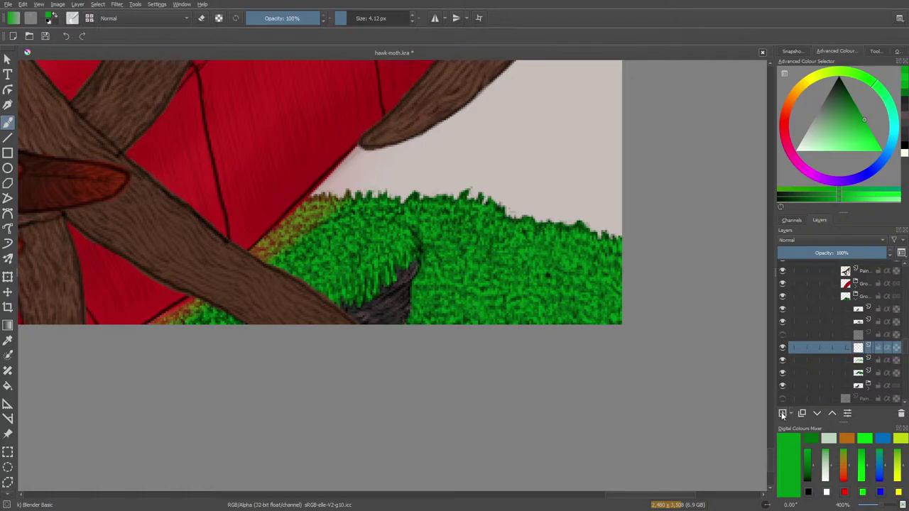
mouse_move(638, 497)
mouse_down()
mouse_move(121, 497)
mouse_move(220, 484)
mouse_up()
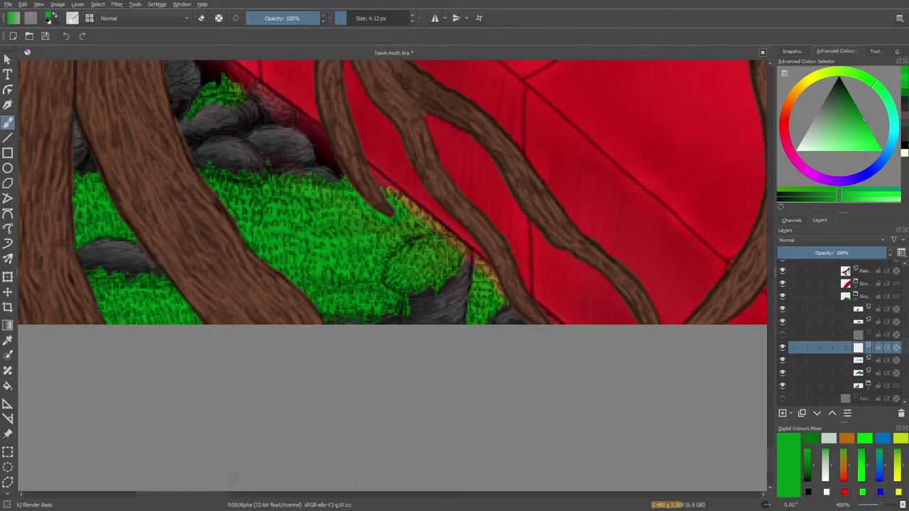
click(8, 340)
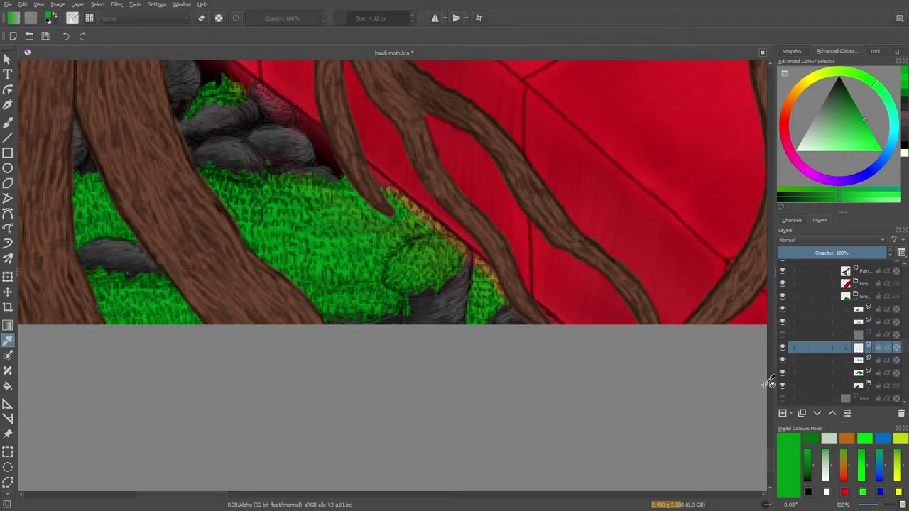
scroll(768, 455, up, 5)
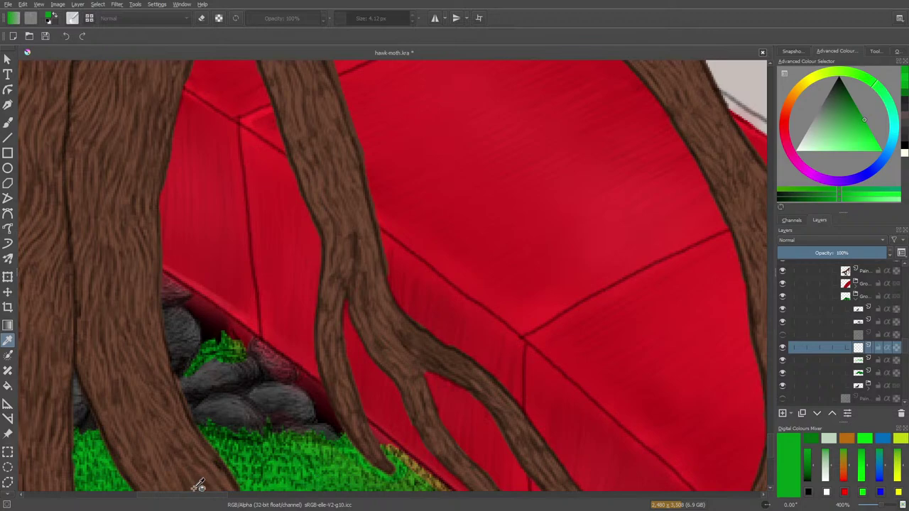
drag(197, 495, 130, 487)
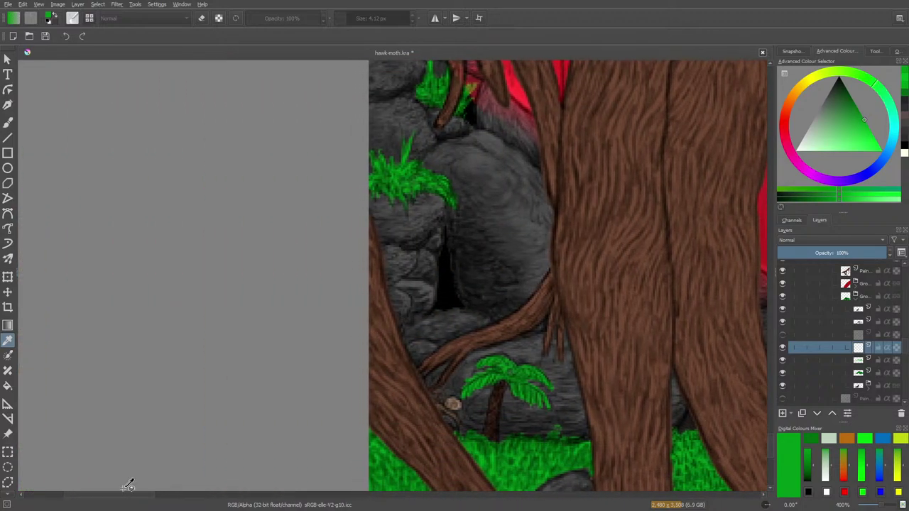
click(429, 183)
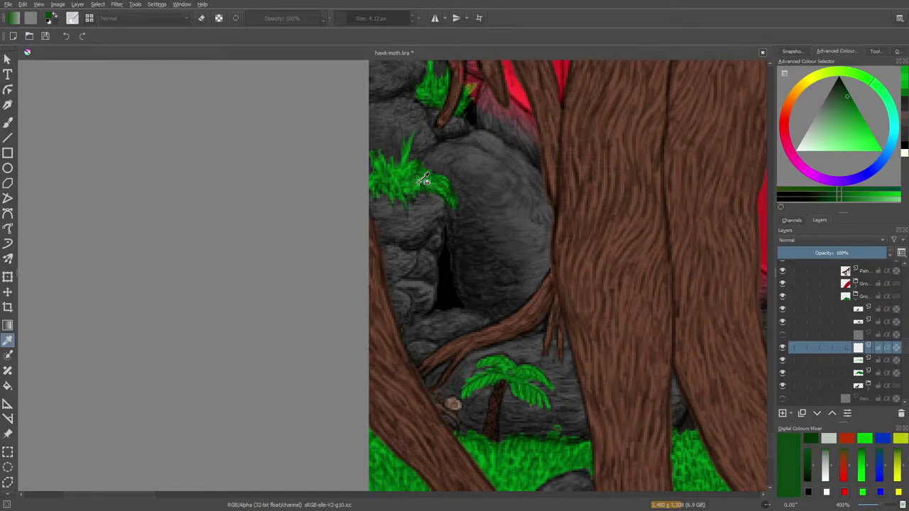
click(6, 122)
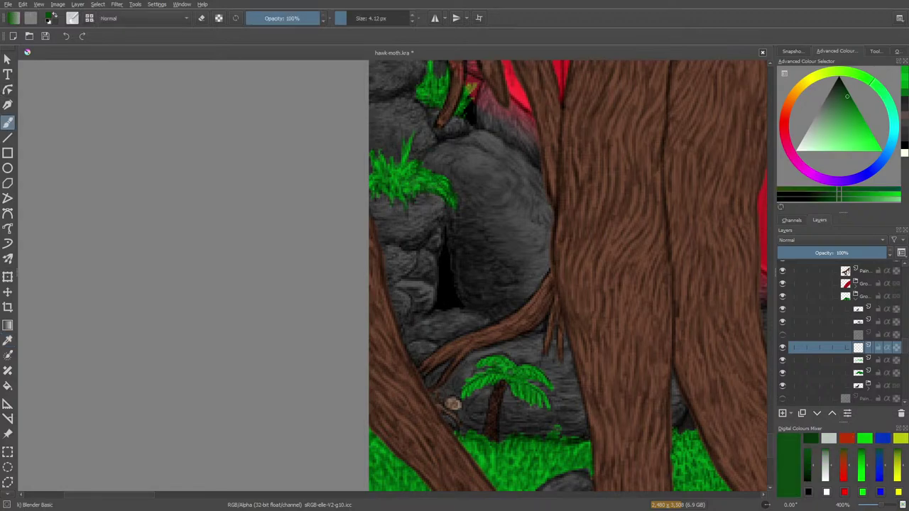
drag(136, 496, 671, 510)
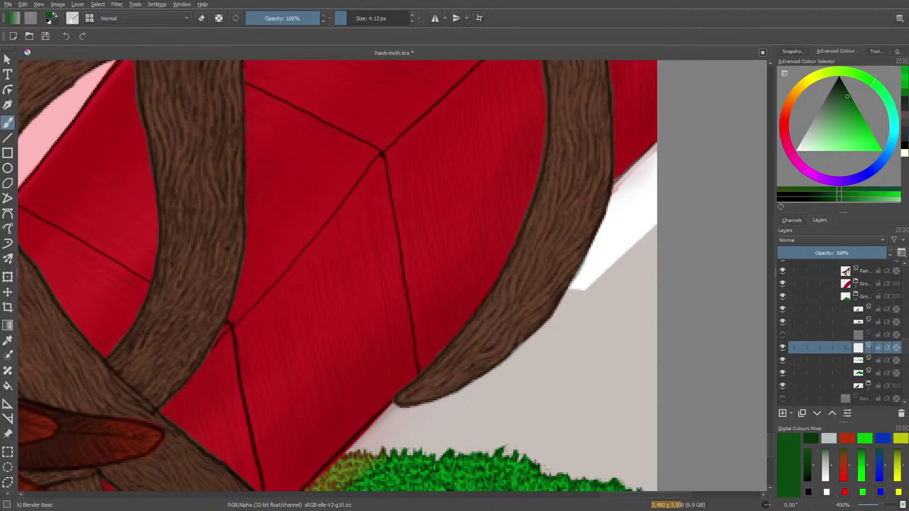
drag(771, 443, 770, 459)
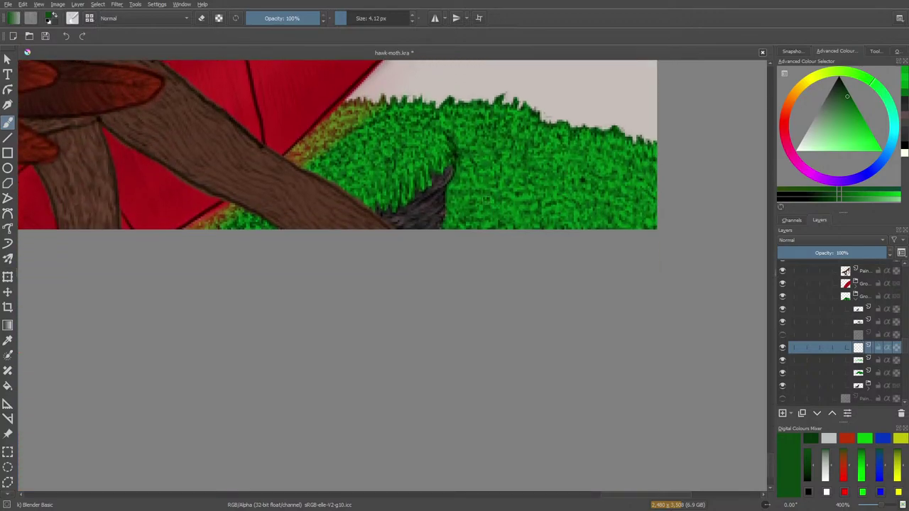
Try dark green zigzag blades across the grass slope beside the rock using Basic-1 at 0.46 px.
click(72, 18)
click(135, 132)
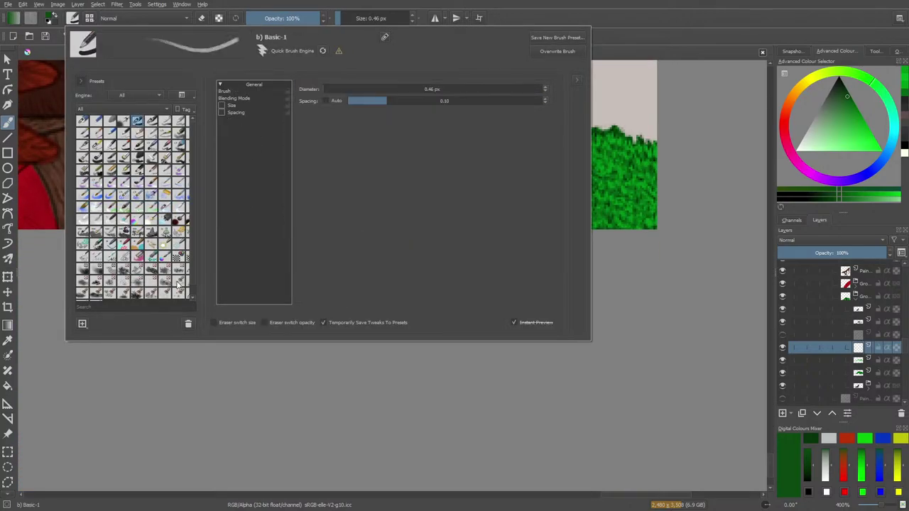
right_click(264, 365)
click(634, 166)
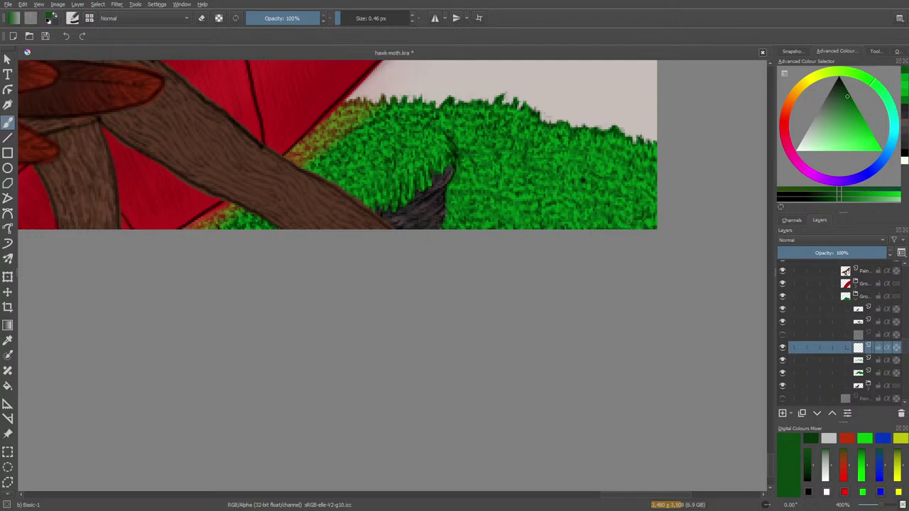
key(e)
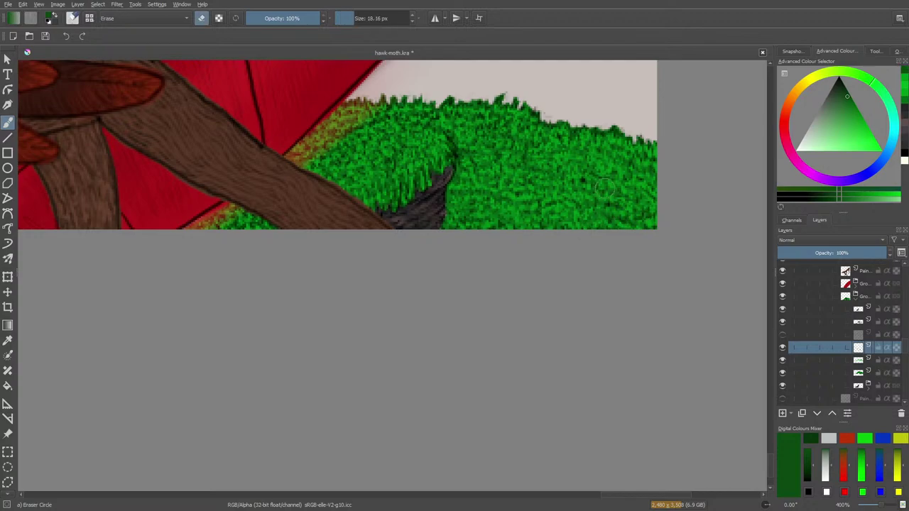
click(72, 18)
click(150, 123)
right_click(239, 367)
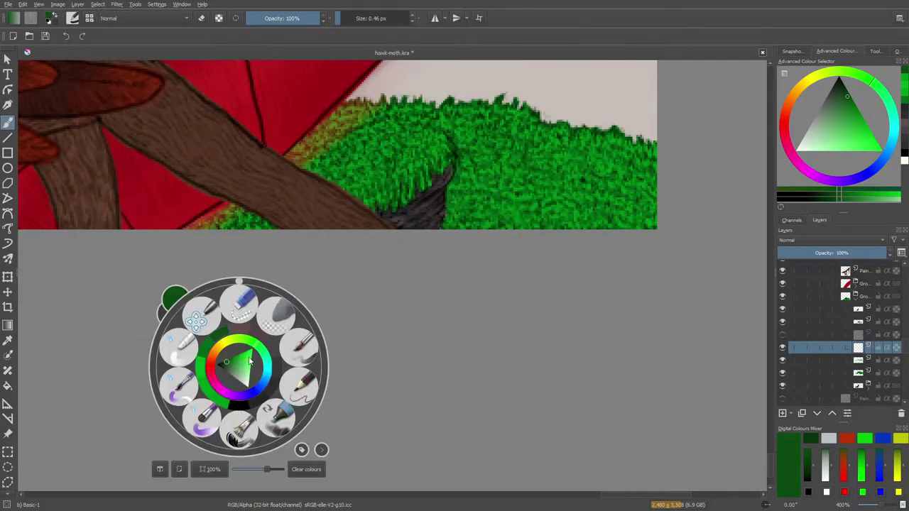
click(276, 316)
drag(622, 190, 613, 222)
mouse_move(602, 180)
mouse_down()
mouse_move(596, 216)
mouse_move(576, 219)
mouse_up()
mouse_move(558, 177)
mouse_down()
mouse_move(549, 219)
mouse_move(527, 216)
mouse_up()
drag(521, 174, 512, 216)
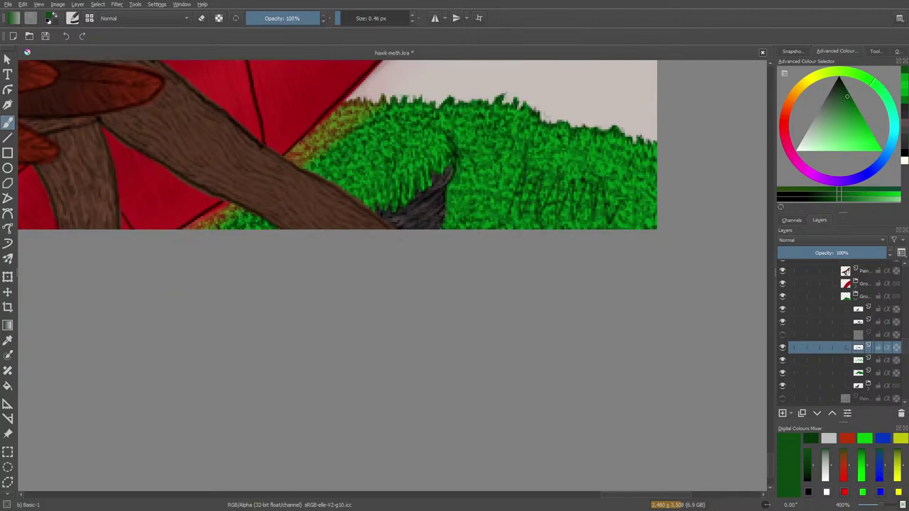
Try shading the grass between the rock and the slope with dark green strokes using Basic-2 Opacity at 2.81 px.
key(slash)
drag(521, 172, 501, 226)
drag(535, 156, 509, 229)
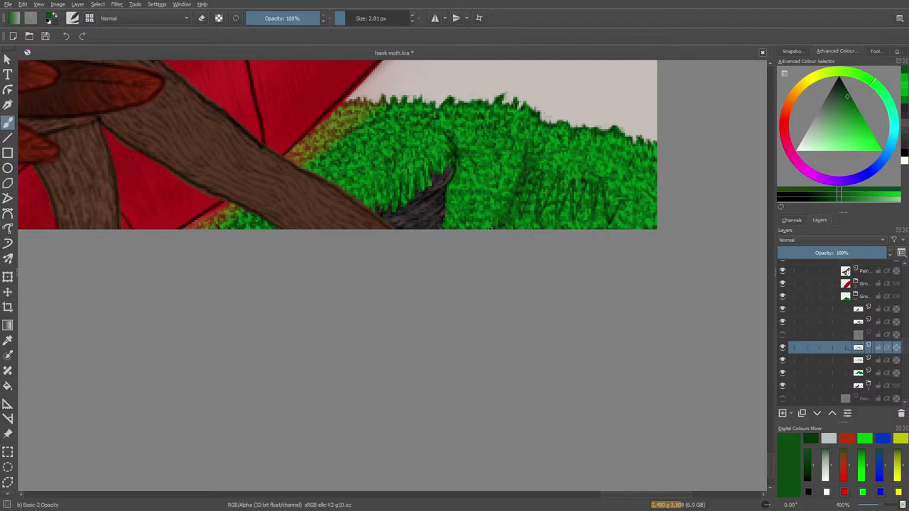
drag(517, 171, 487, 228)
mouse_move(524, 153)
mouse_down()
mouse_move(478, 227)
mouse_move(469, 228)
mouse_up()
drag(494, 183, 465, 221)
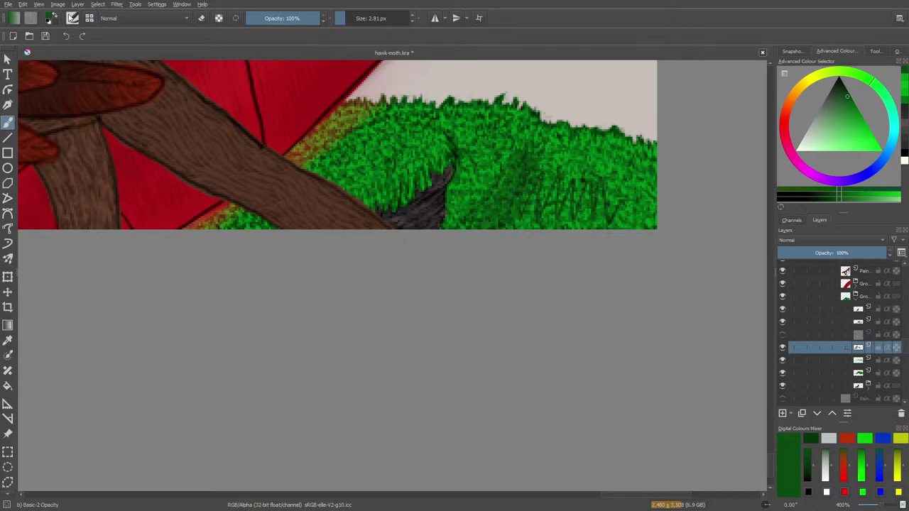
Erase the dark green trial strokes from the grass slope with Eraser Circle at 18.16 px.
click(72, 18)
click(110, 121)
click(82, 122)
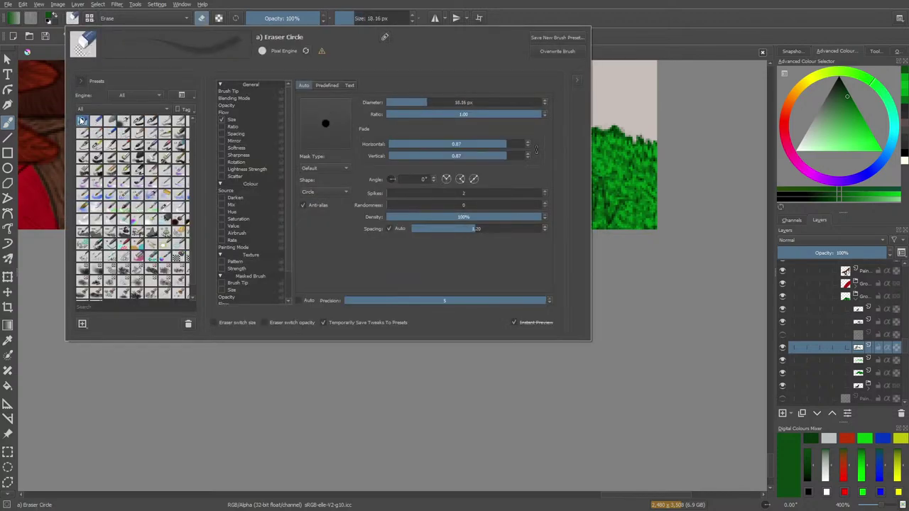
key(F5)
mouse_move(524, 130)
mouse_down()
mouse_move(467, 221)
mouse_move(540, 180)
mouse_move(507, 228)
mouse_move(593, 197)
mouse_move(611, 220)
mouse_move(588, 207)
mouse_up()
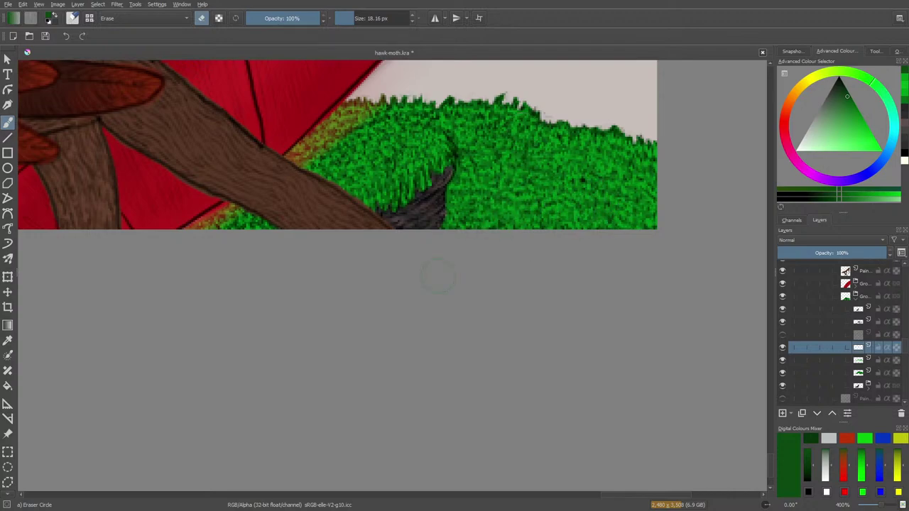
Shade the edges of the rock's grassy cap dark green using Basic-2 Opacity at 7.85 px.
key(slash)
click(72, 18)
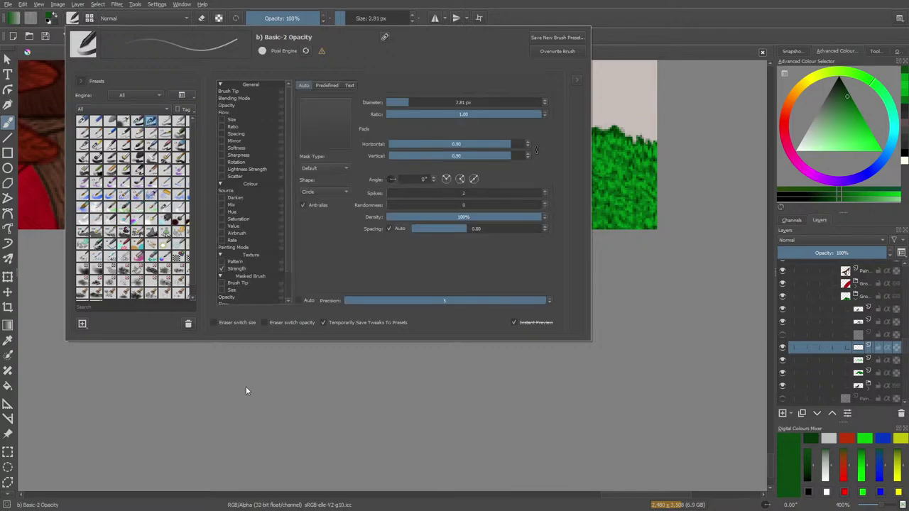
right_click(264, 366)
click(326, 387)
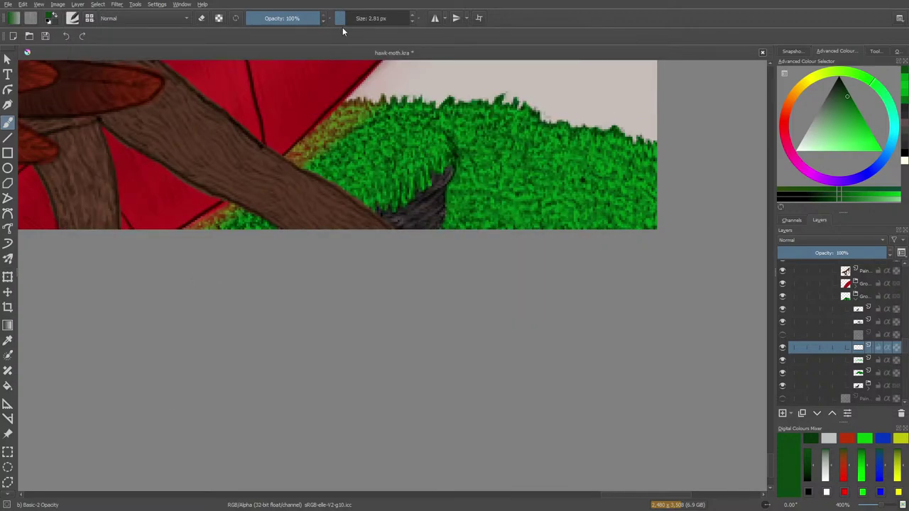
drag(344, 18, 351, 17)
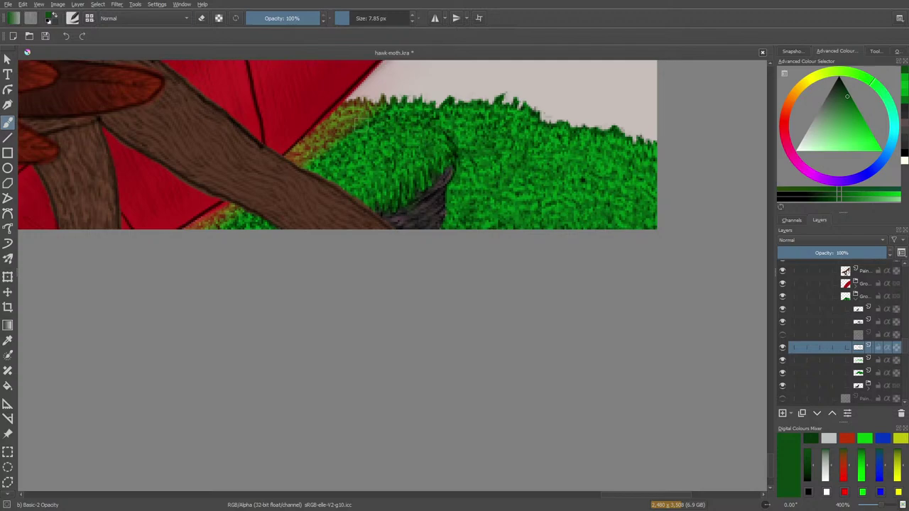
Lighten the dark shading on the grassy cap with Eraser Soft at 60 px.
key(e)
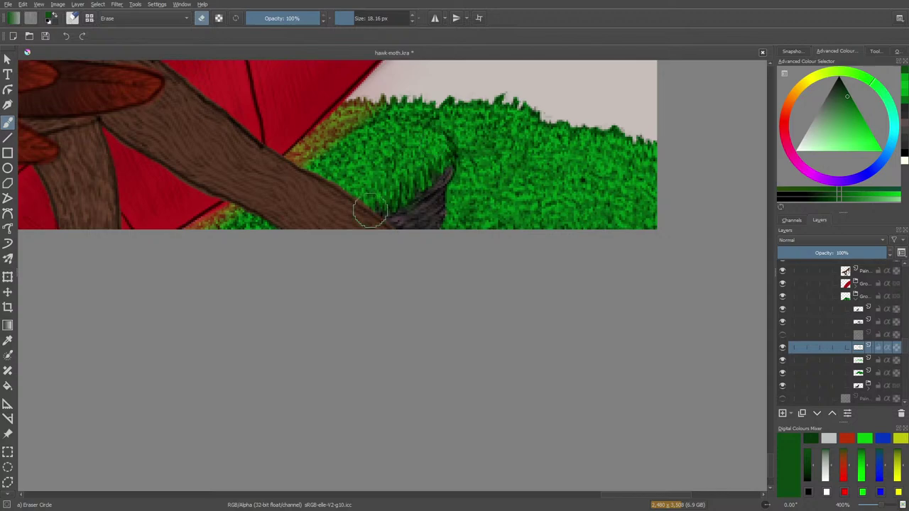
click(72, 18)
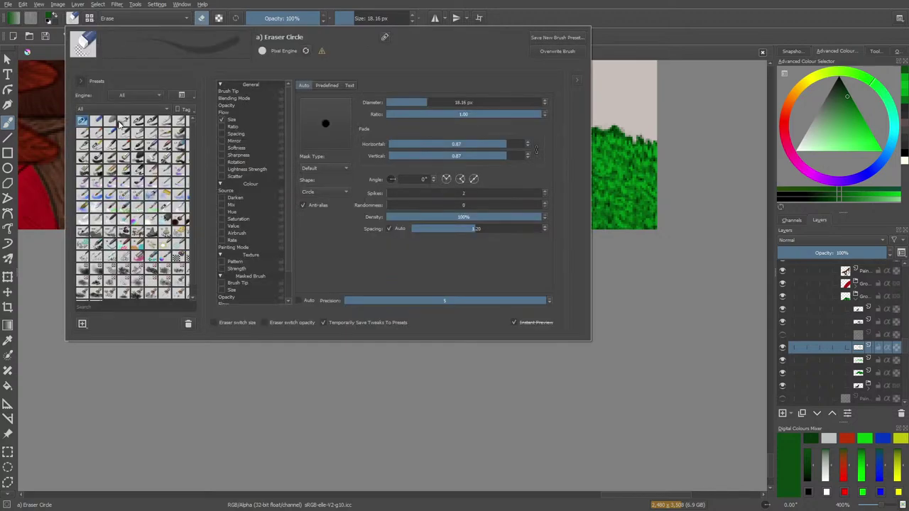
click(110, 122)
click(241, 413)
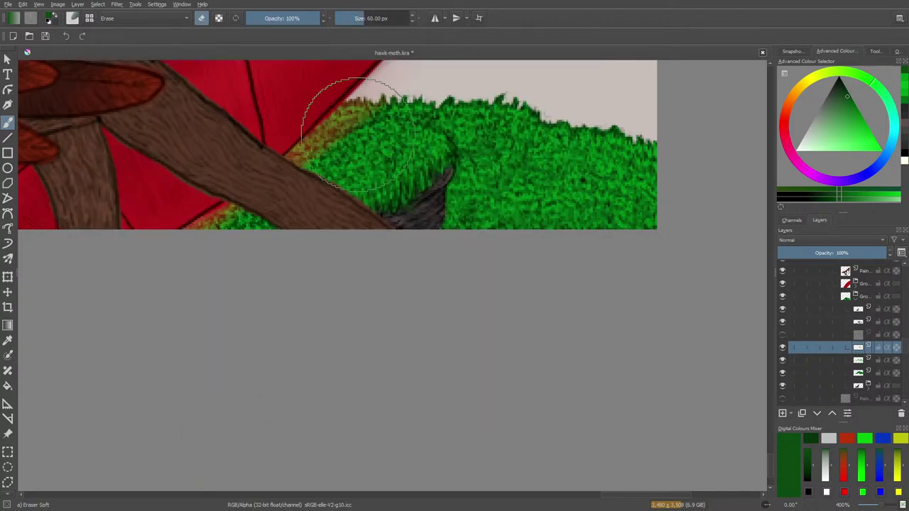
Add dark green shading beside the rock with Basic-2 Opacity at 7.85 px, and soften it with Blender Basic at 14.46 px.
key(e)
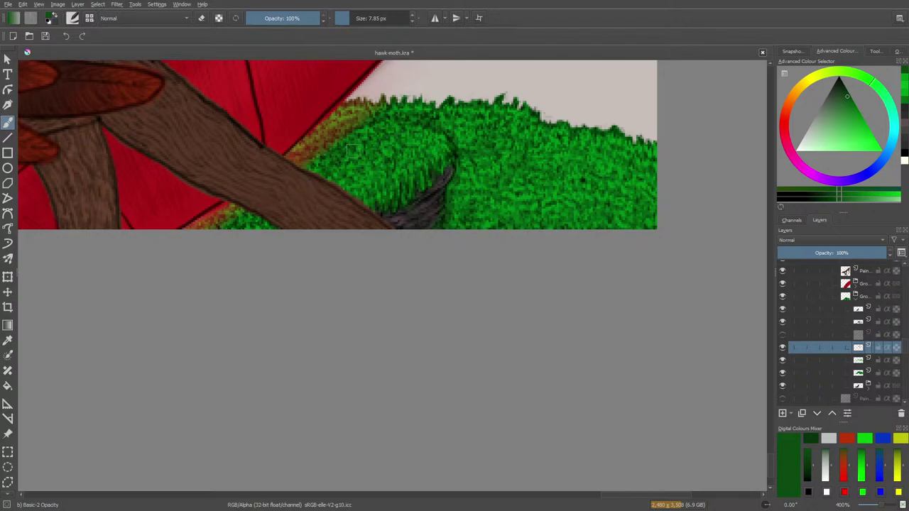
right_click(202, 199)
click(147, 185)
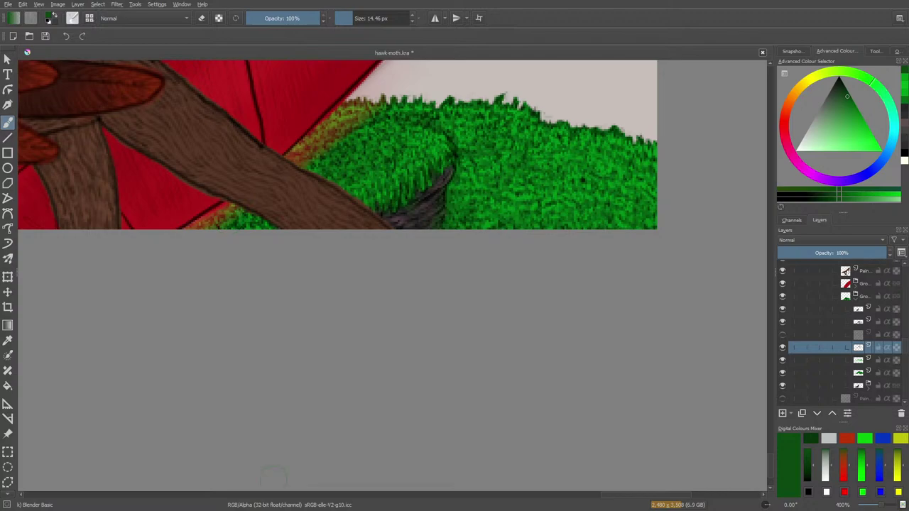
Show the hidden sketch layer in the ground group and bring the sketched rocks beside the crystal into view.
drag(885, 505, 872, 508)
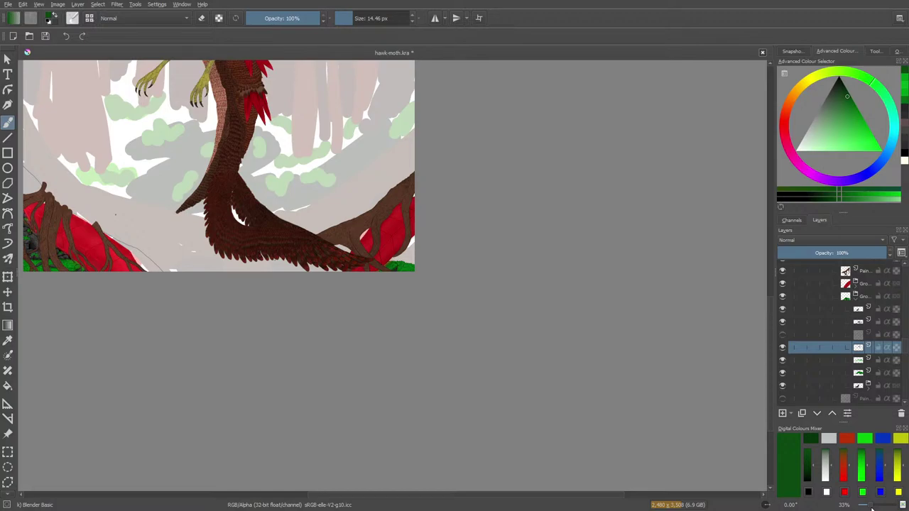
drag(873, 508, 873, 507)
click(782, 335)
drag(871, 505, 878, 506)
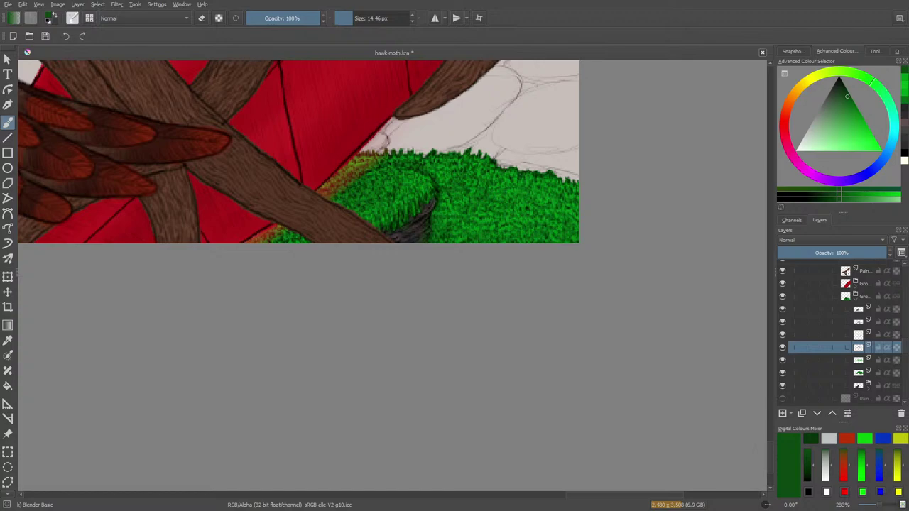
drag(768, 454, 768, 434)
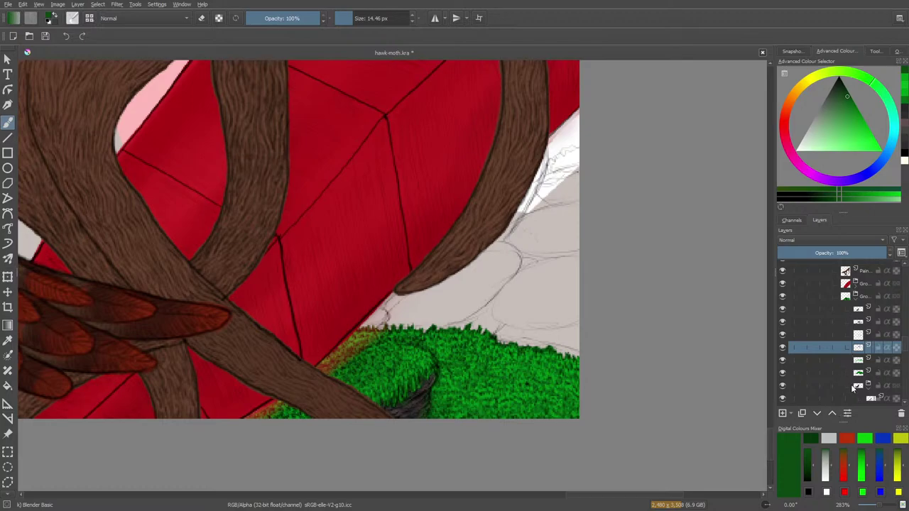
Check what the ground group contains by hiding it and showing it again.
click(855, 296)
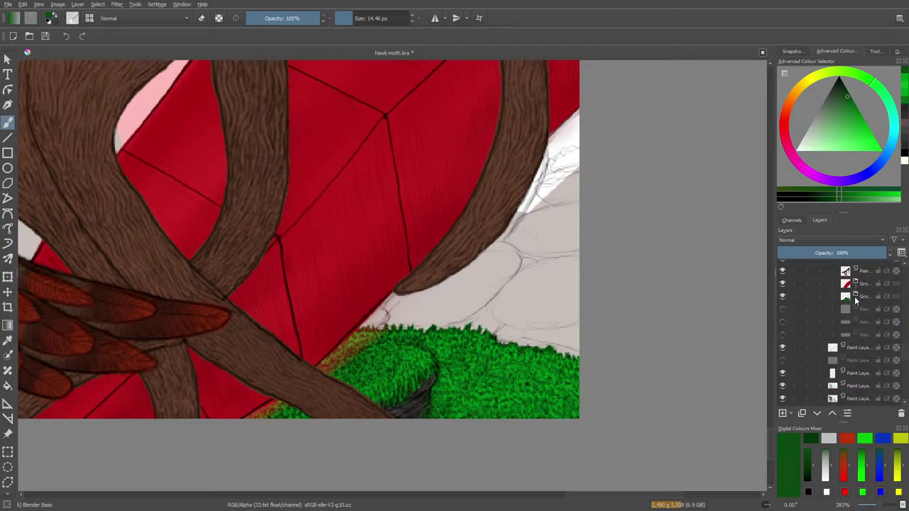
click(783, 296)
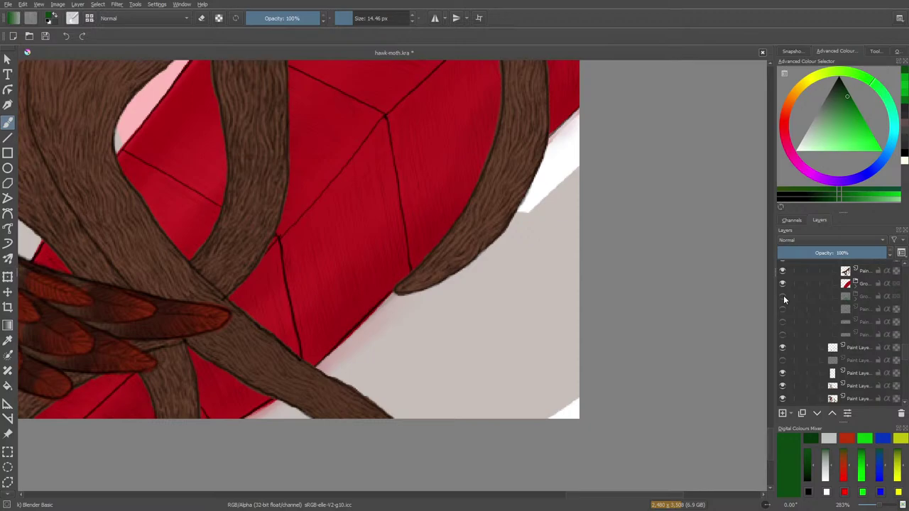
click(783, 296)
click(855, 296)
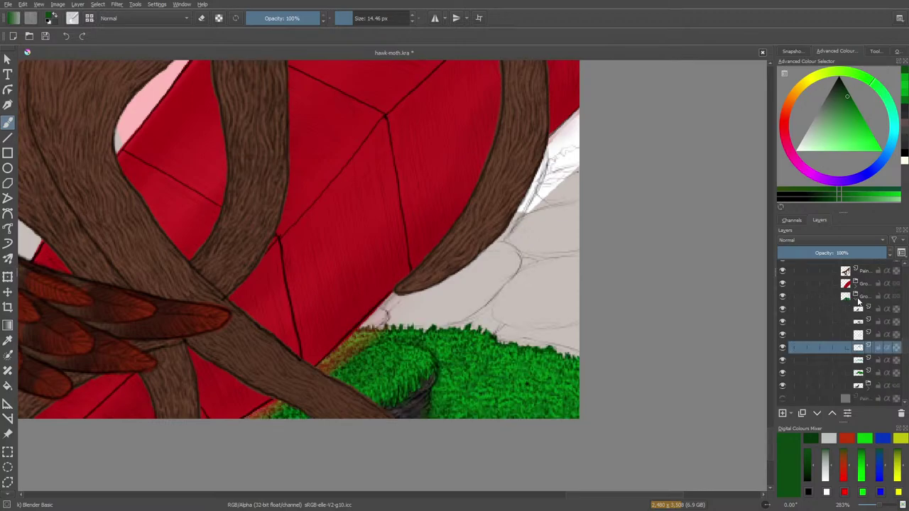
Put the dark grass shading layer into a new group.
right_click(832, 344)
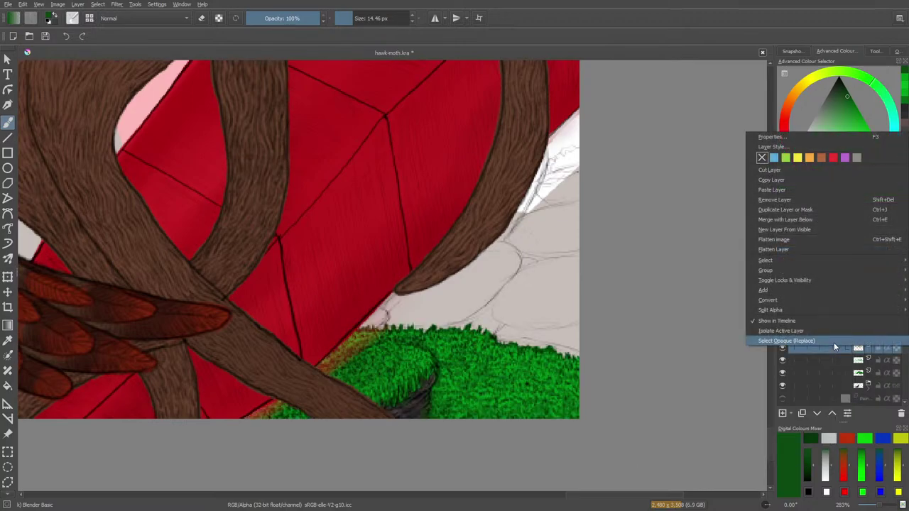
mouse_move(765, 271)
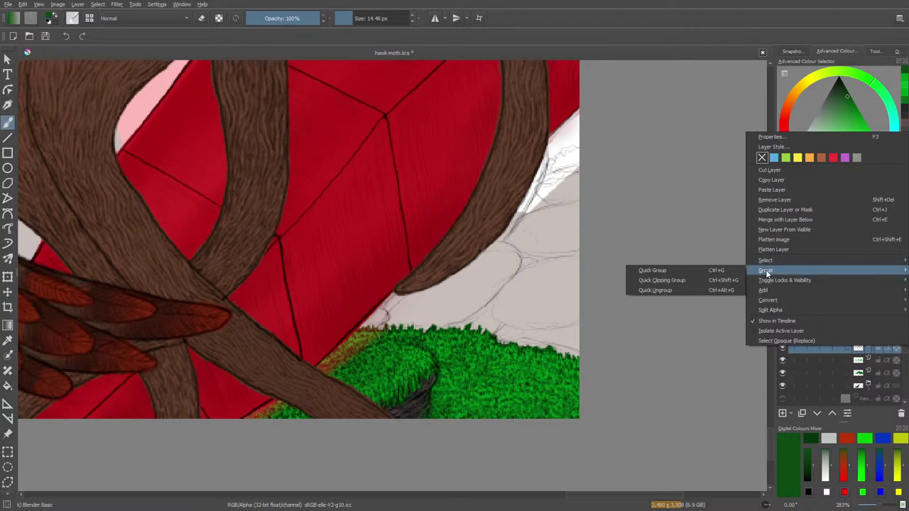
click(728, 272)
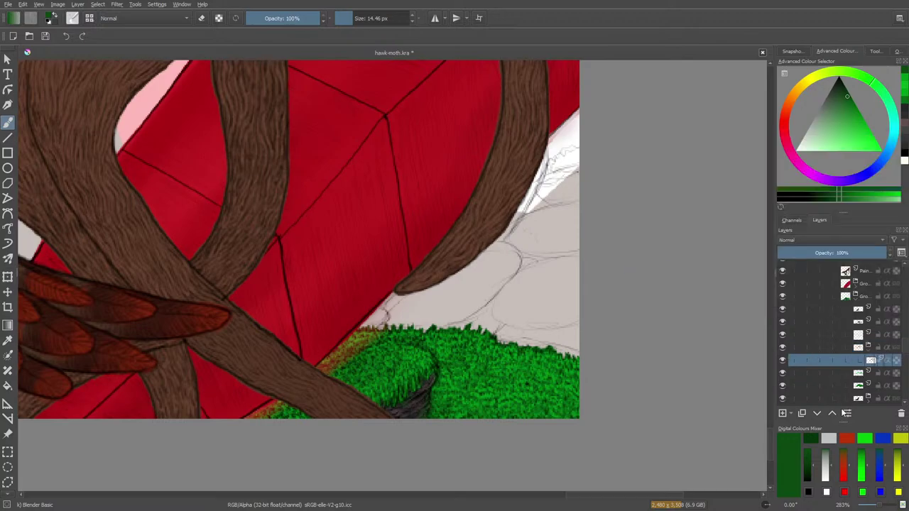
Move the other two grass colour layers up into the new group with the dark grass shading layer.
click(839, 377)
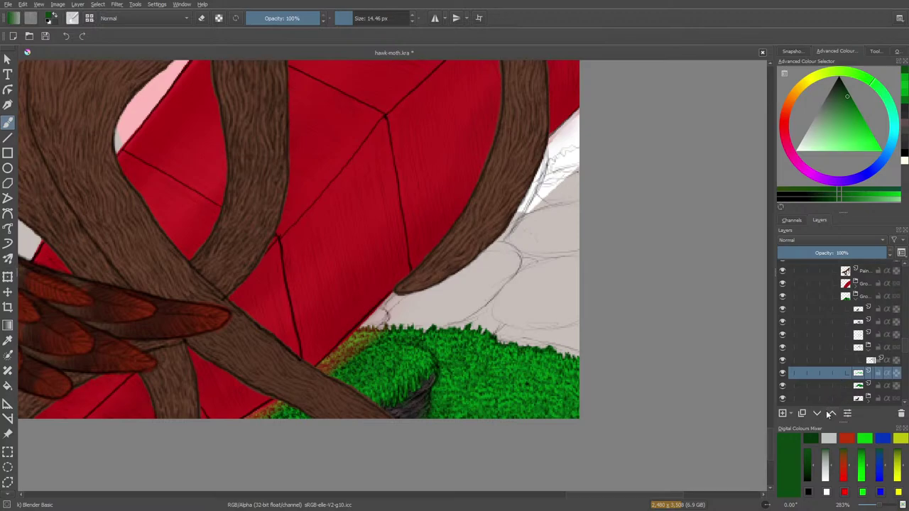
click(834, 412)
click(833, 414)
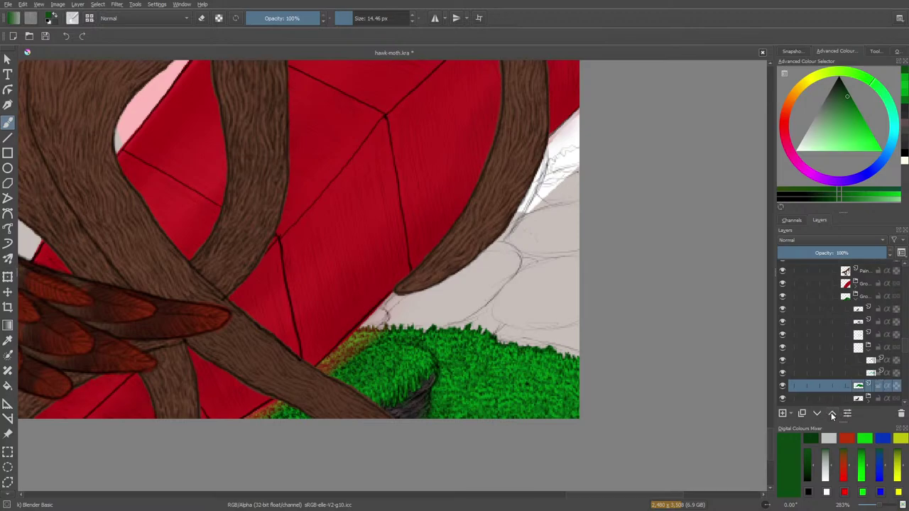
click(832, 411)
Check the contents of the sketch layer, the grass group and the rock group by hiding and showing each.
click(783, 334)
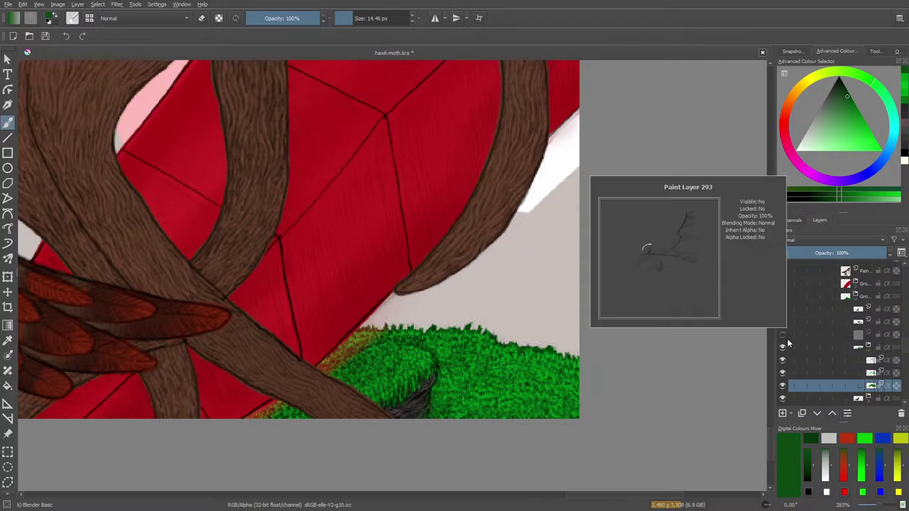
click(783, 335)
click(784, 347)
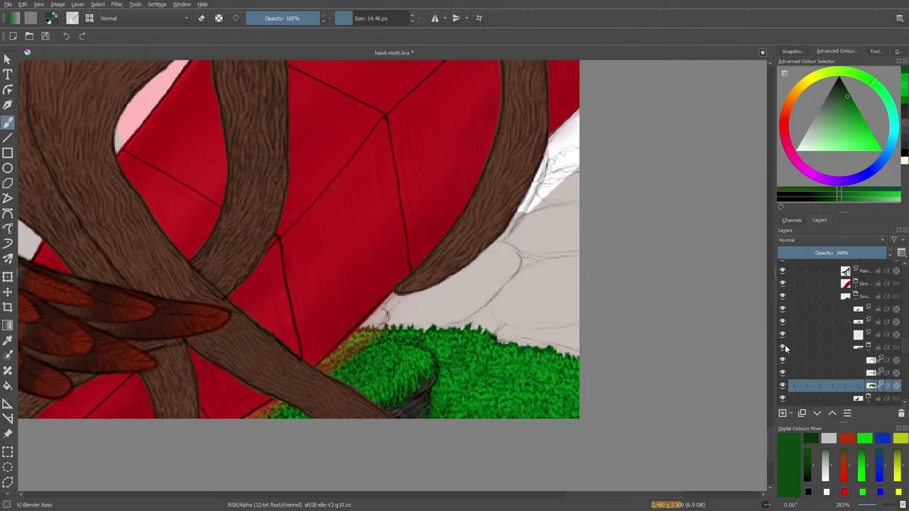
click(784, 347)
scroll(905, 350, down, 3)
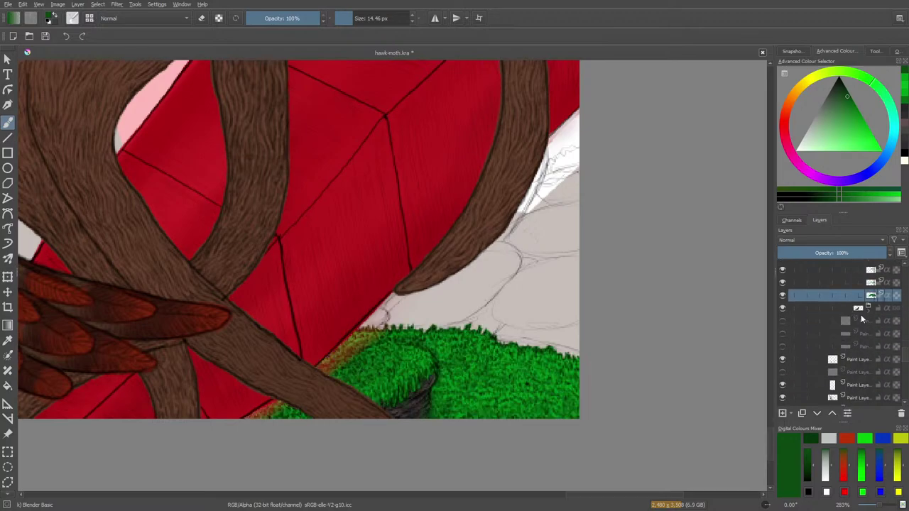
click(812, 307)
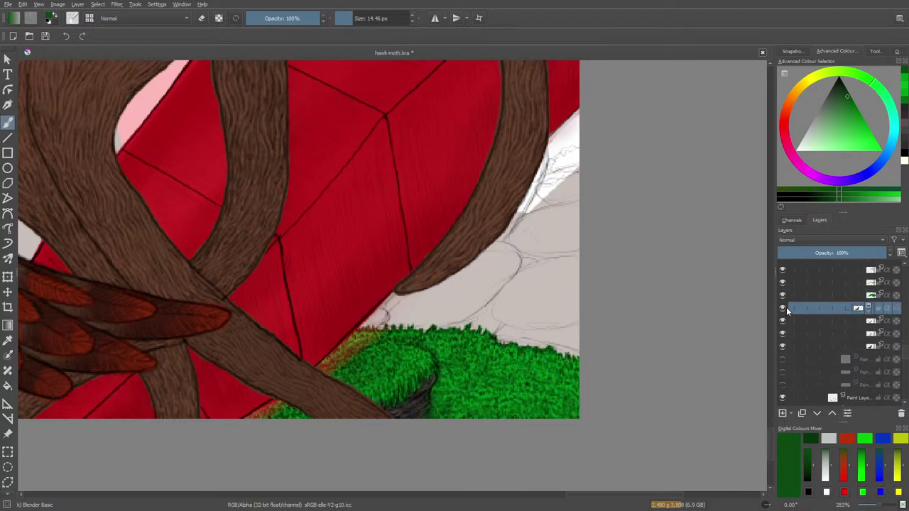
click(783, 309)
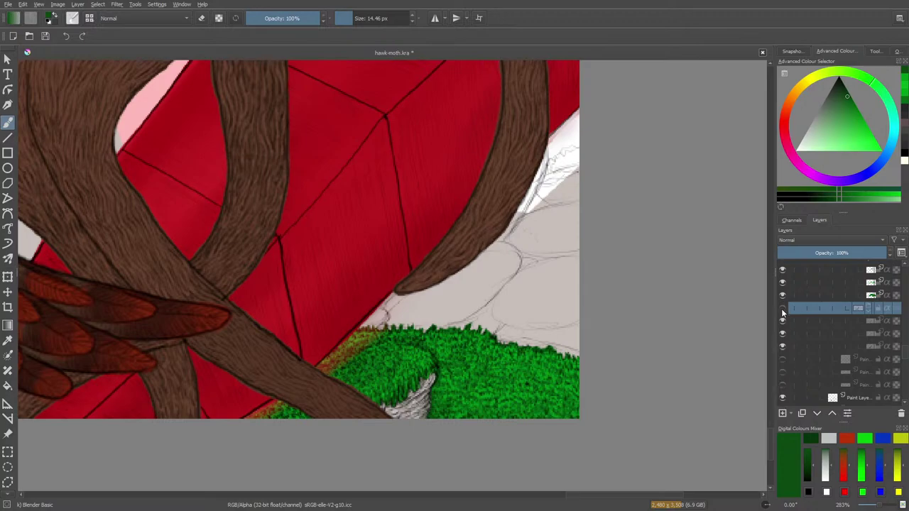
click(783, 309)
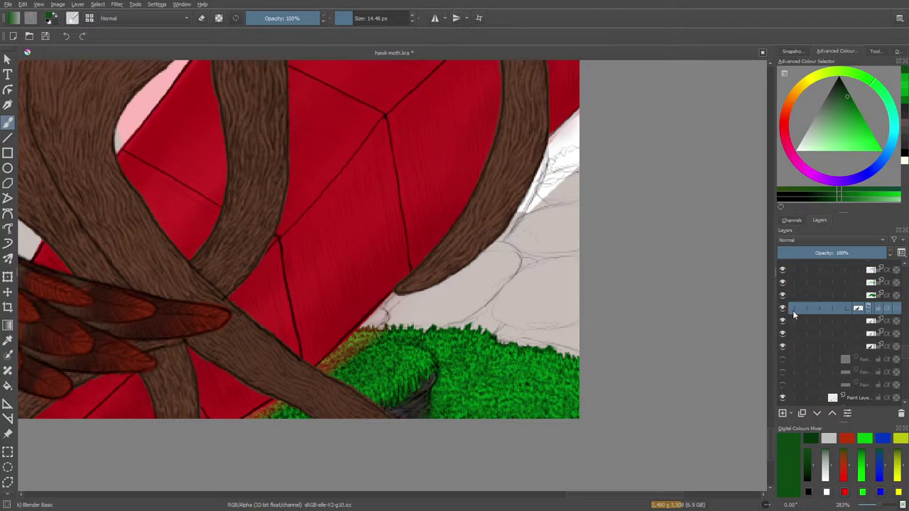
Identify the sketch, grass line and rock line layers by hiding and showing them one at a time.
scroll(905, 351, up, 1)
scroll(904, 350, up, 1)
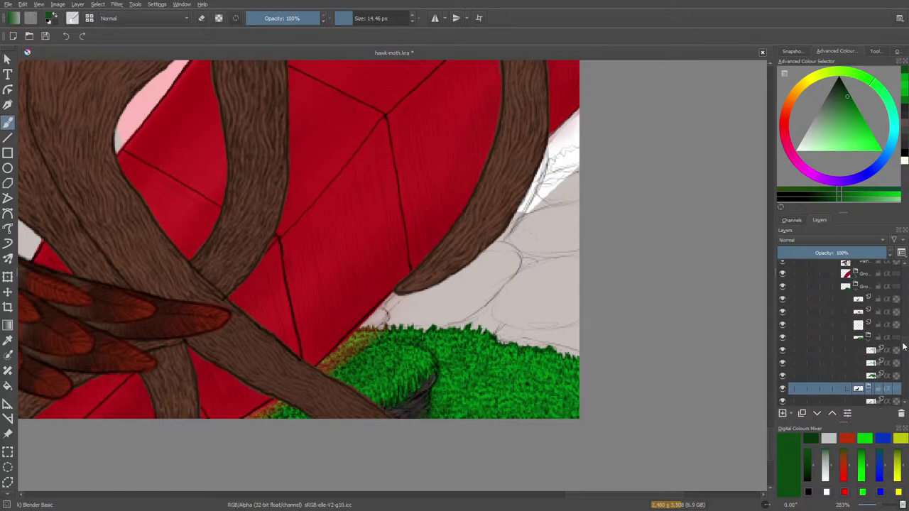
click(857, 323)
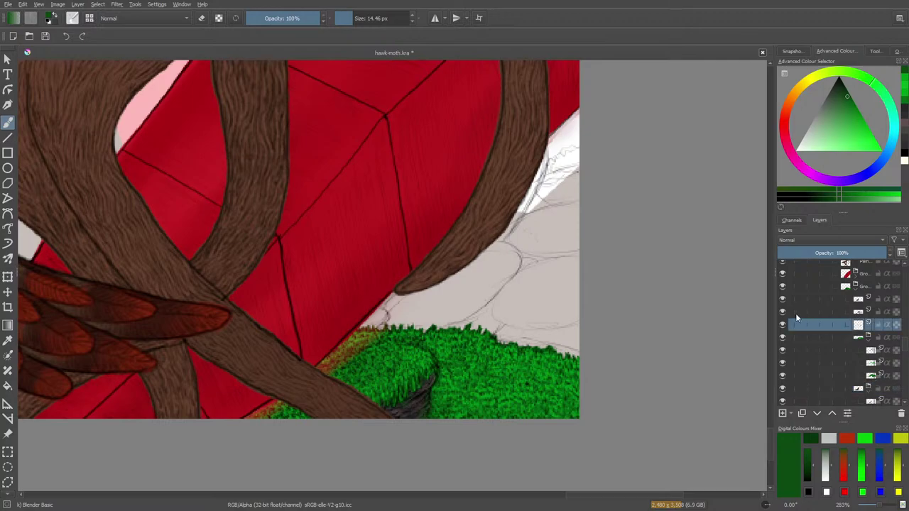
click(783, 328)
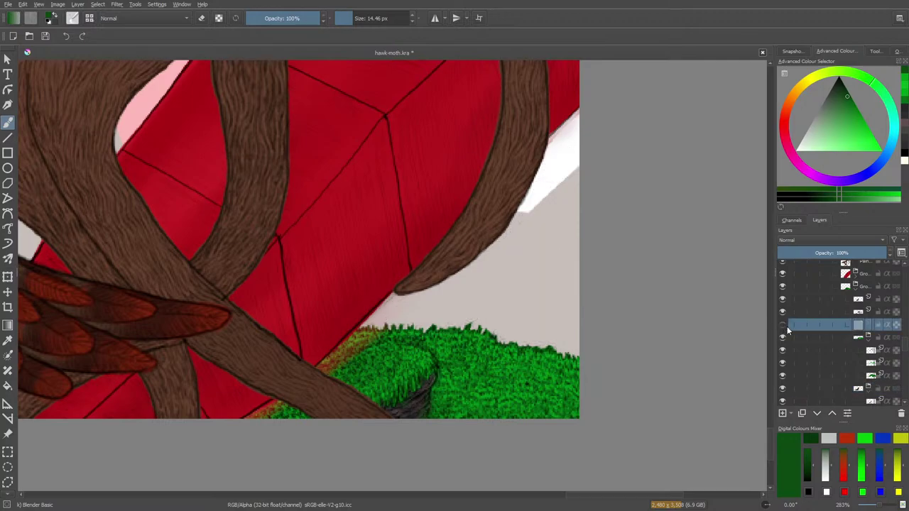
click(787, 327)
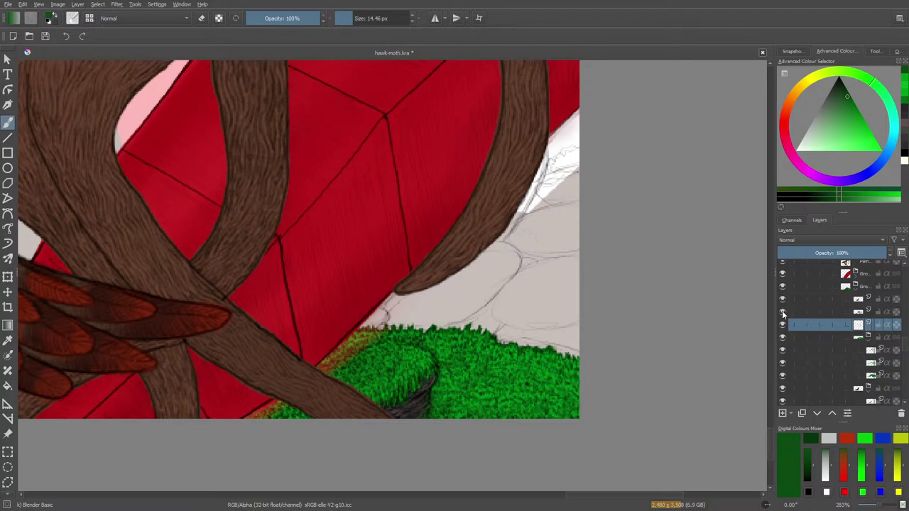
click(782, 313)
click(782, 314)
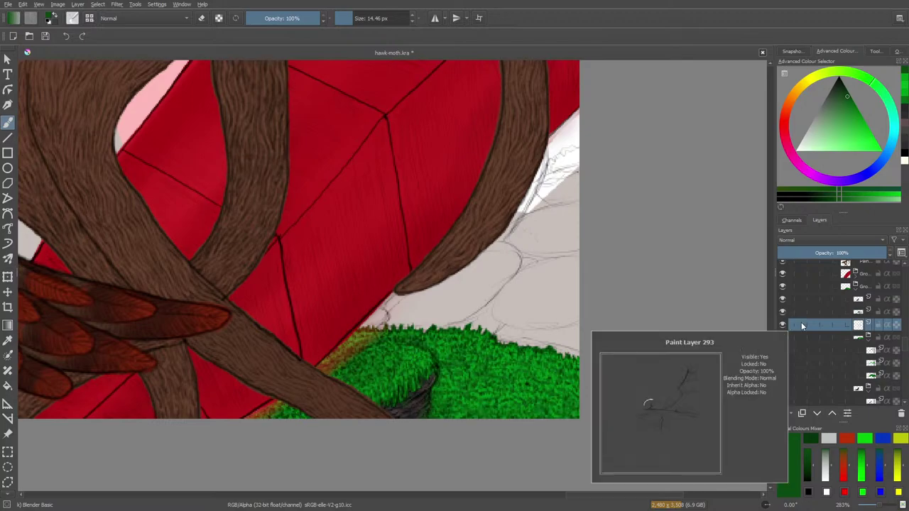
click(783, 312)
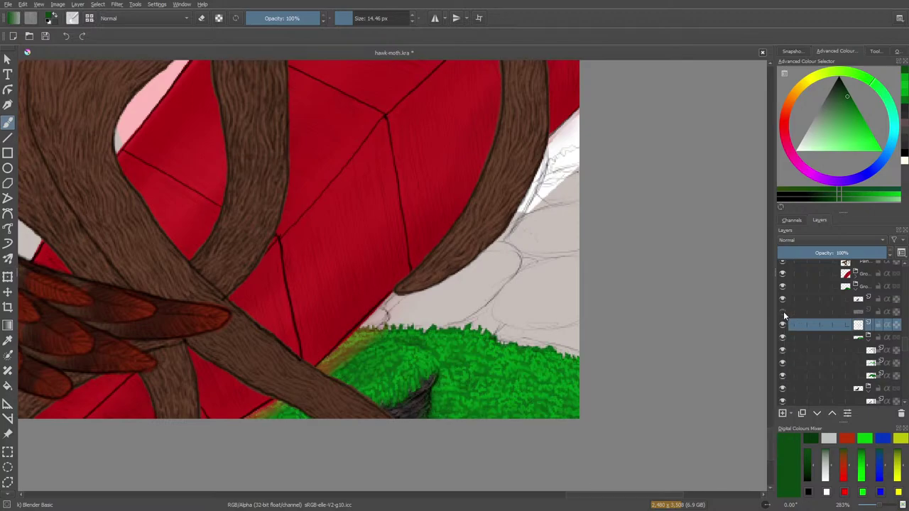
click(783, 312)
click(783, 299)
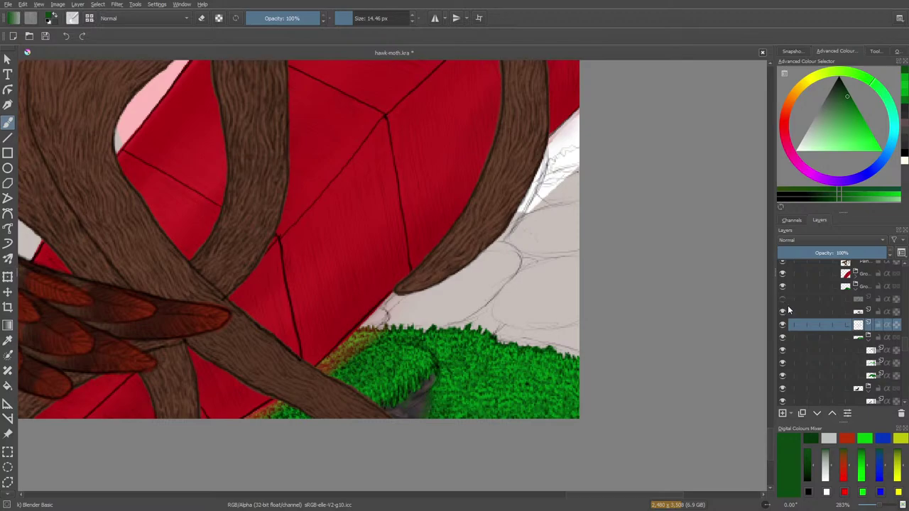
Add a new paint layer between the rock line layer and the grass line layer in the ground group.
click(853, 299)
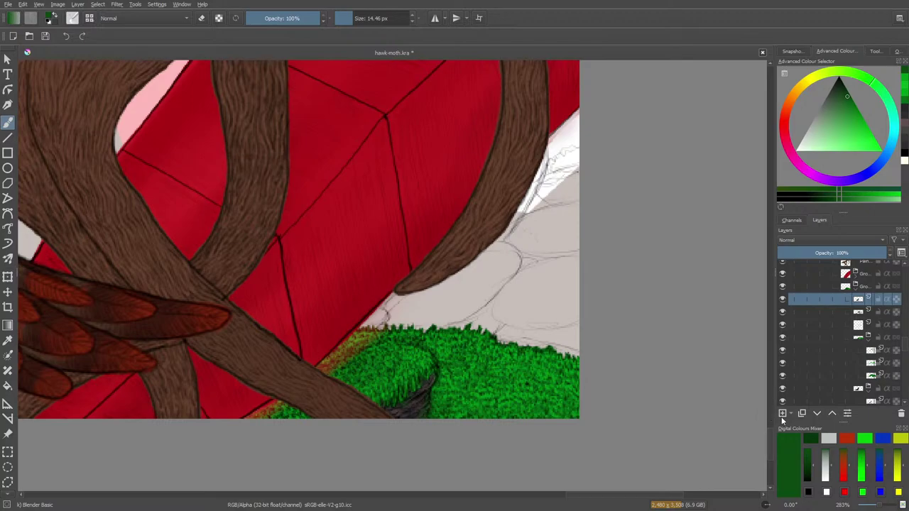
click(783, 414)
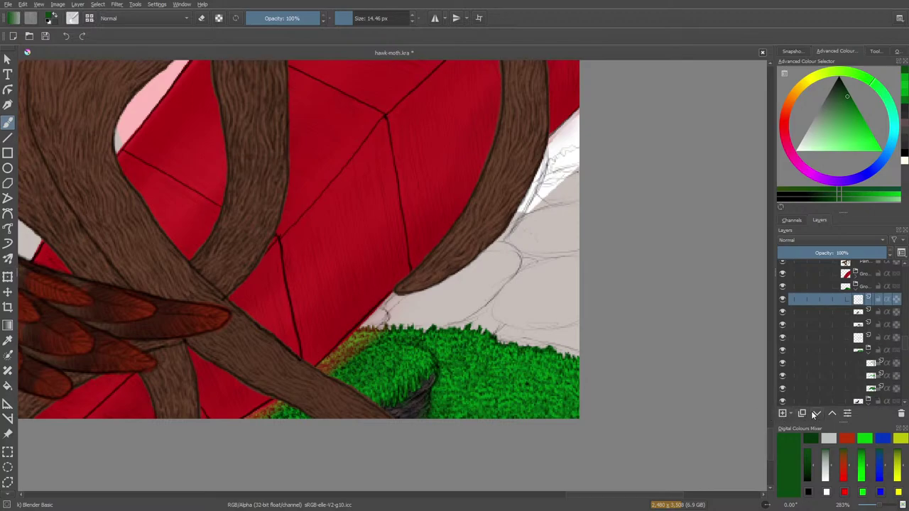
click(816, 414)
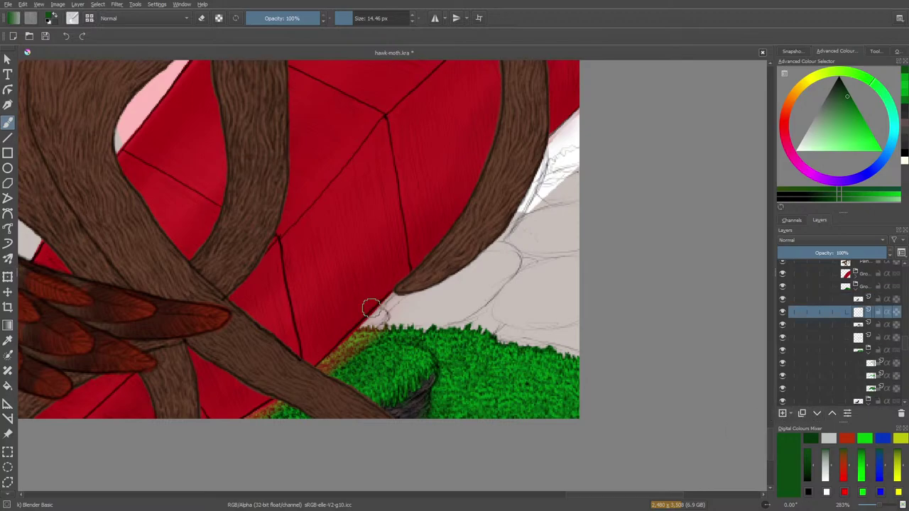
Draw the small stone beside the crystal's lower edge in black with Ink-3 Gpen at 2.81 px.
click(72, 18)
click(96, 147)
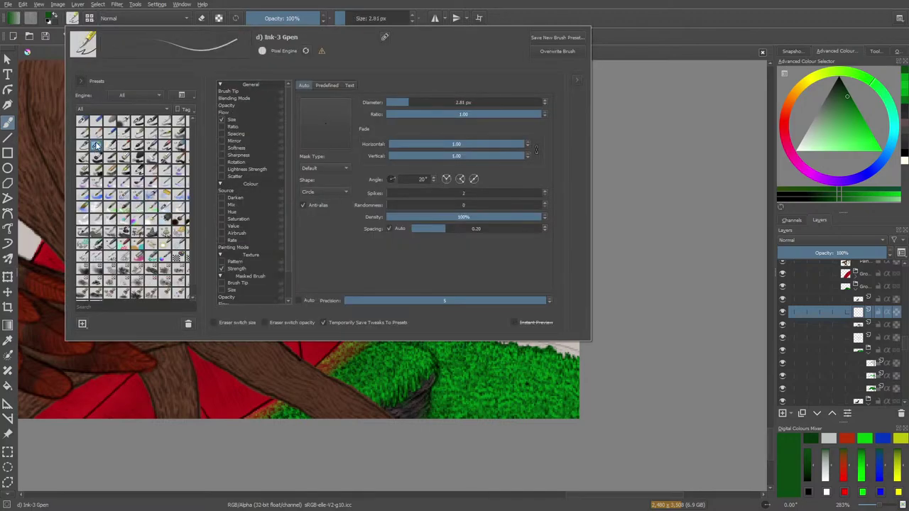
right_click(572, 414)
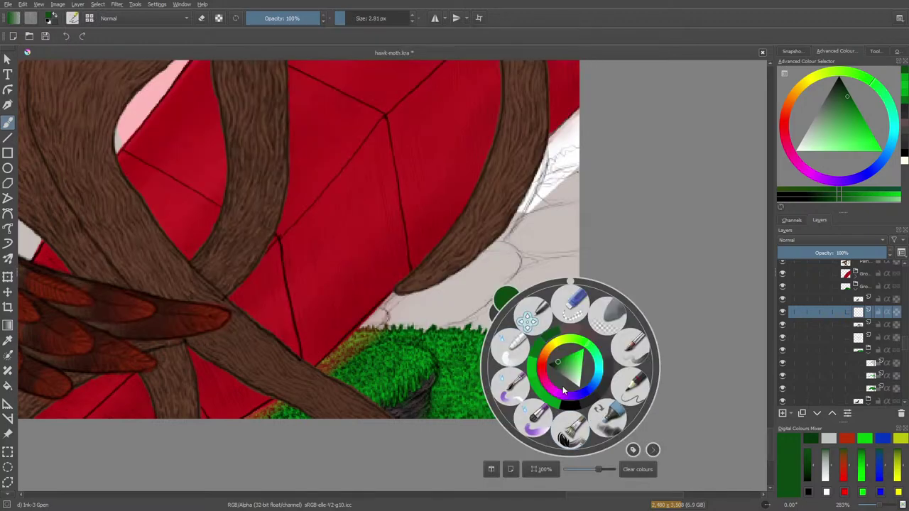
right_click(562, 388)
right_click(472, 277)
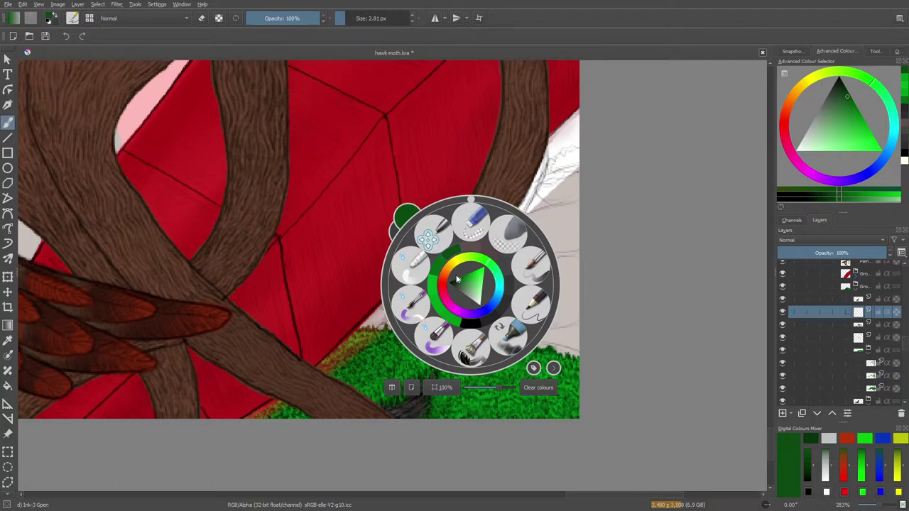
key(d)
click(315, 150)
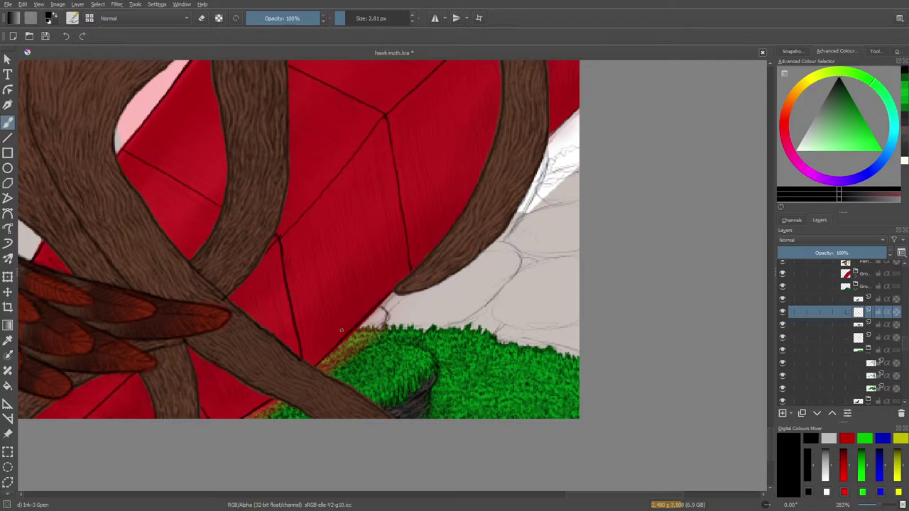
drag(383, 319, 368, 327)
Trace the large sketched rock's lower edge above the grass and its upper edge beside the branch.
drag(491, 332, 481, 329)
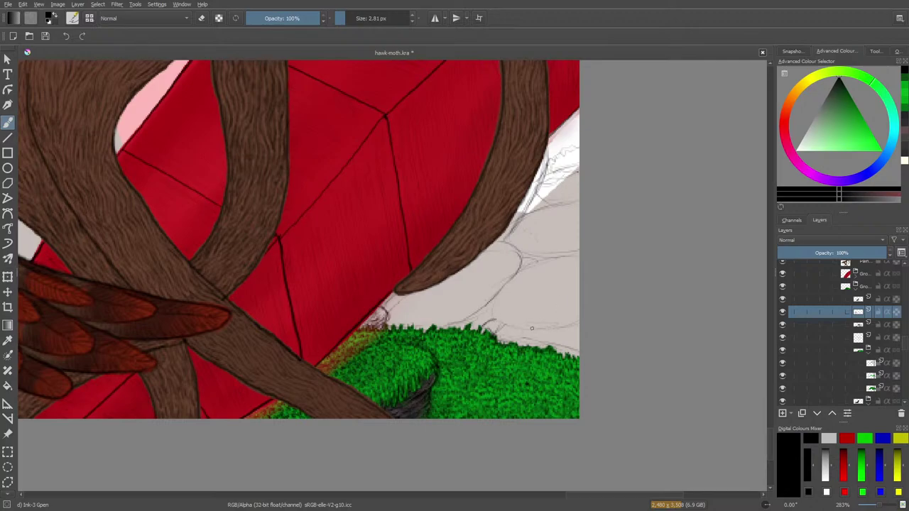
mouse_move(543, 328)
mouse_down()
mouse_move(505, 324)
mouse_move(486, 306)
mouse_move(550, 326)
mouse_move(579, 319)
mouse_move(555, 327)
mouse_up()
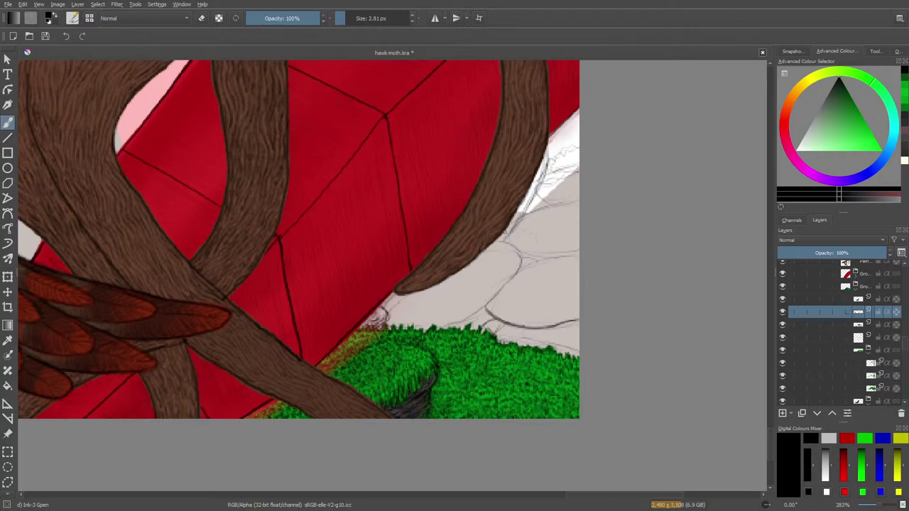
mouse_move(504, 239)
mouse_down()
mouse_move(533, 211)
mouse_move(572, 202)
mouse_up()
key(e)
key(e)
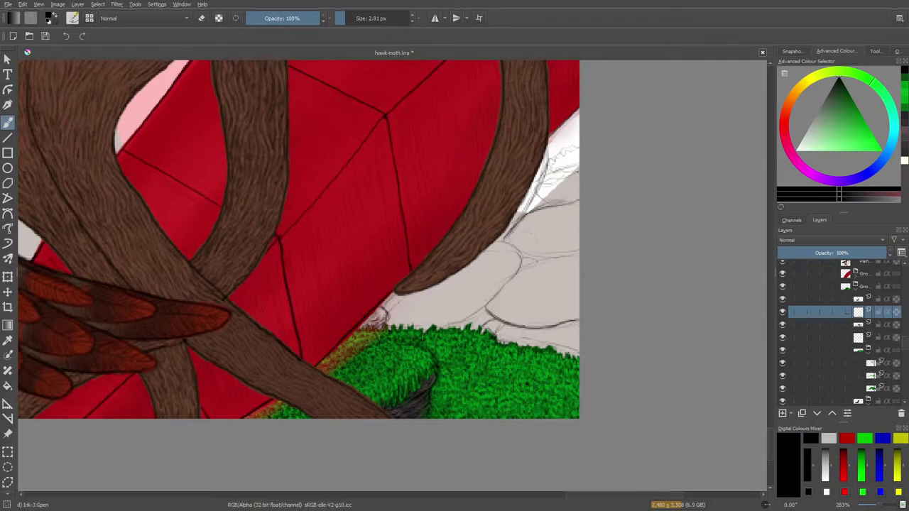
Draw short rough texture strokes on the narrow rock strip just above the grass edge.
mouse_move(568, 349)
mouse_down()
mouse_move(579, 356)
mouse_move(559, 356)
mouse_move(569, 352)
mouse_up()
mouse_move(556, 346)
mouse_down()
mouse_move(579, 356)
mouse_move(549, 346)
mouse_up()
drag(536, 345, 544, 349)
mouse_move(521, 339)
mouse_down()
mouse_move(540, 346)
mouse_move(530, 346)
mouse_up()
drag(519, 341, 521, 345)
mouse_move(505, 338)
mouse_down()
mouse_move(513, 341)
mouse_move(496, 344)
mouse_move(492, 329)
mouse_move(501, 333)
mouse_move(485, 325)
mouse_up()
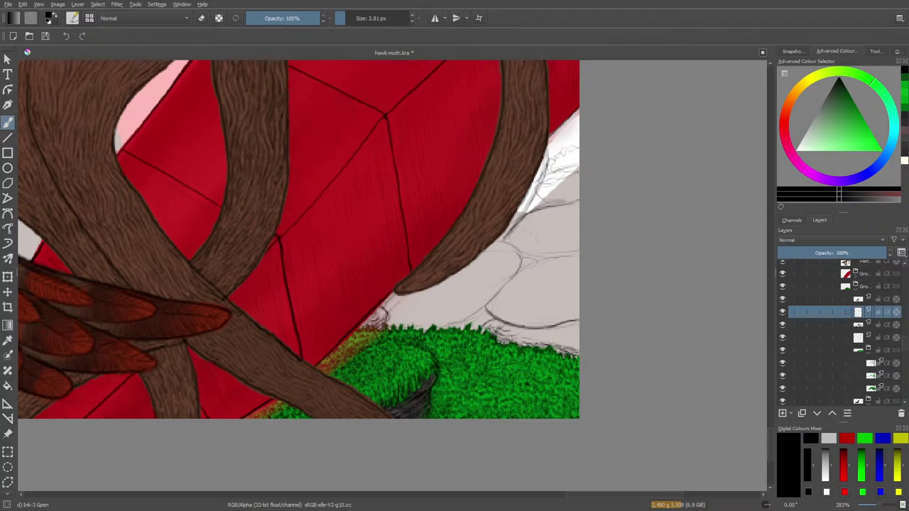
drag(515, 339, 528, 343)
mouse_move(525, 340)
mouse_down()
mouse_move(548, 345)
mouse_move(529, 338)
mouse_up()
drag(534, 339, 516, 333)
Check the rock and grass line layers by toggling their visibility, and hide the sketch layer.
click(783, 313)
click(783, 312)
click(783, 325)
click(783, 325)
click(783, 338)
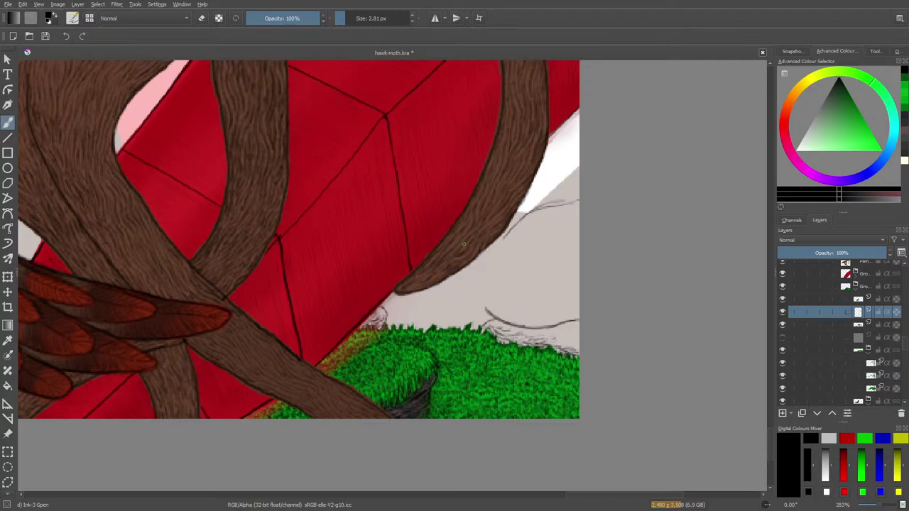
Draw the large rock's side edge below the branch and erase its stray lines with Eraser Circle at 18.16 px.
mouse_move(519, 216)
mouse_down()
mouse_move(486, 264)
mouse_move(486, 308)
mouse_move(484, 271)
mouse_up()
key(e)
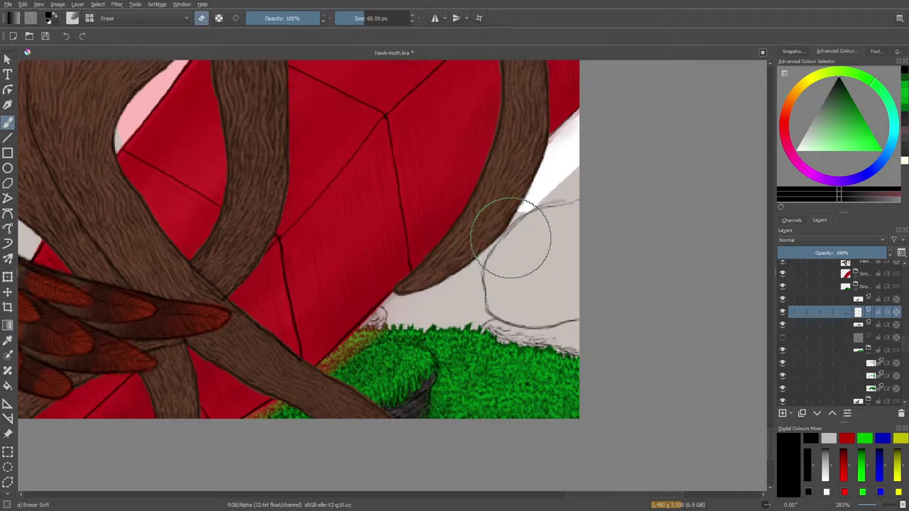
click(342, 18)
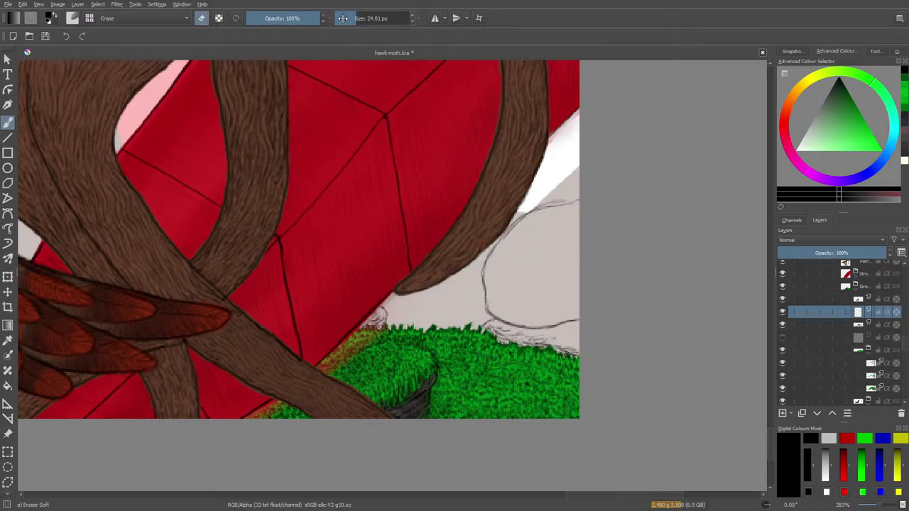
click(339, 17)
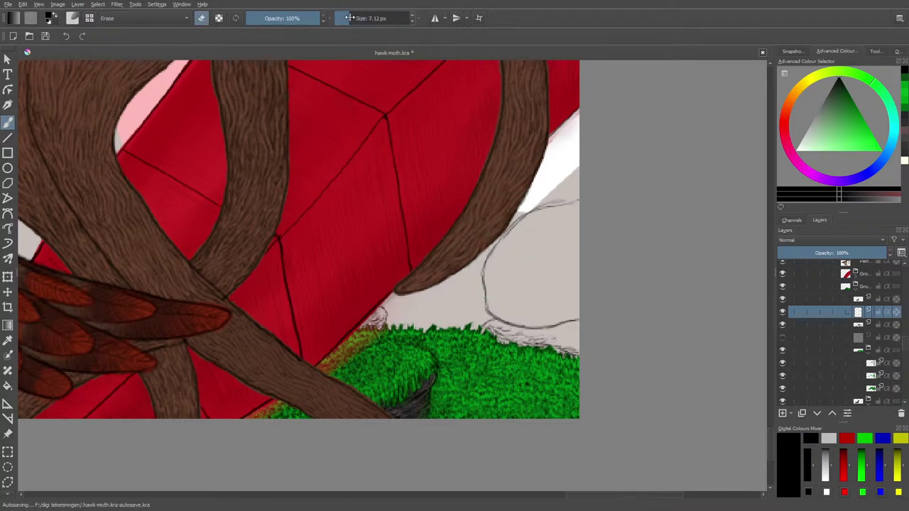
click(72, 20)
click(82, 122)
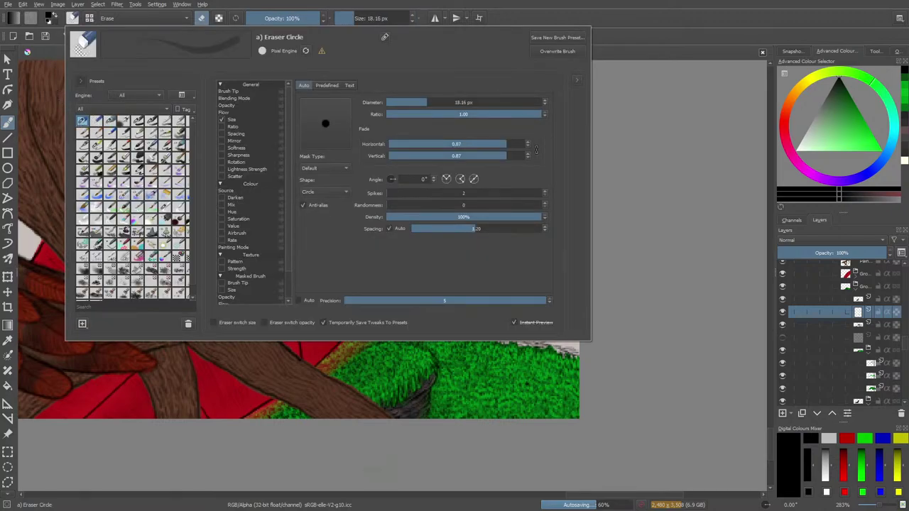
key(Escape)
mouse_move(516, 234)
mouse_down()
mouse_move(509, 240)
mouse_move(564, 187)
mouse_move(548, 203)
mouse_move(580, 187)
mouse_move(506, 228)
mouse_move(489, 259)
mouse_up()
key(slash)
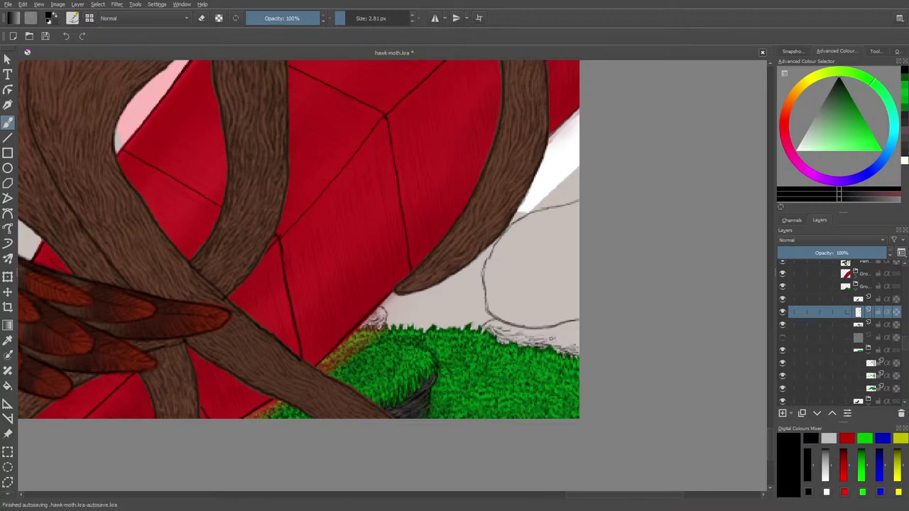
Fill the rock strip between the large rock's lower outline and the grass with dense black Ink-3 Gpen texture strokes.
right_click(479, 299)
drag(480, 216, 407, 250)
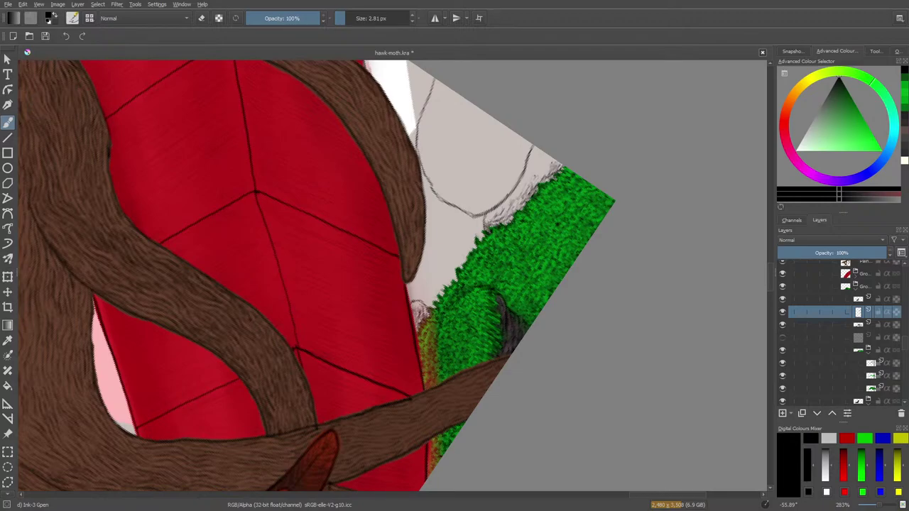
key(e)
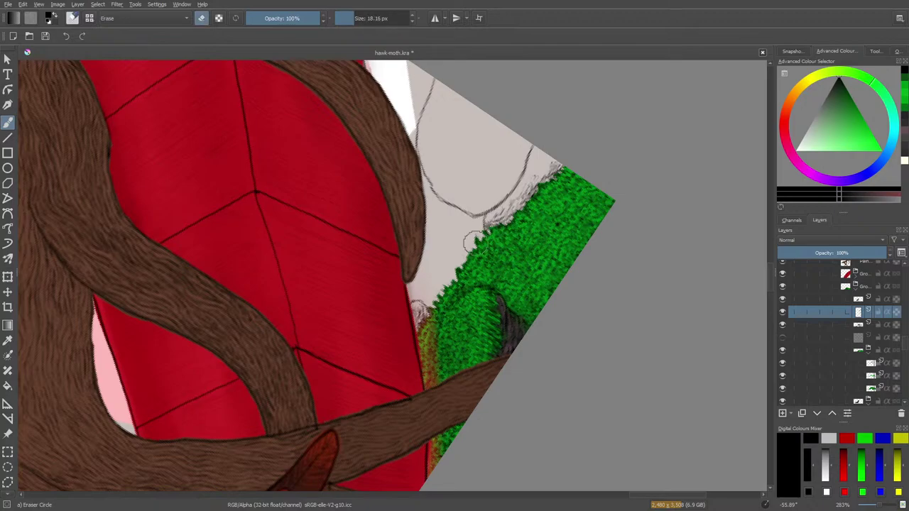
key(e)
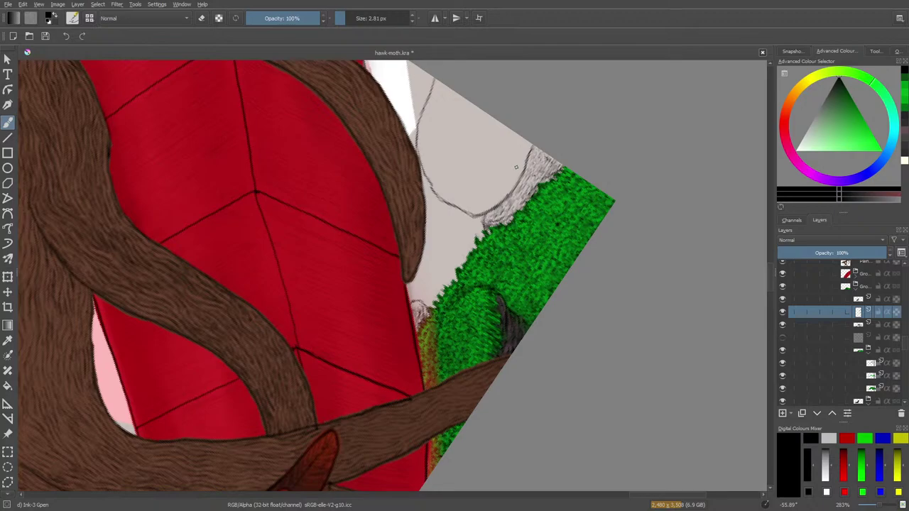
Erase a gap in the textured rock strip with Eraser Circle and outline two separate small rocks below the large rock with Ink-3 Gpen.
right_click(432, 214)
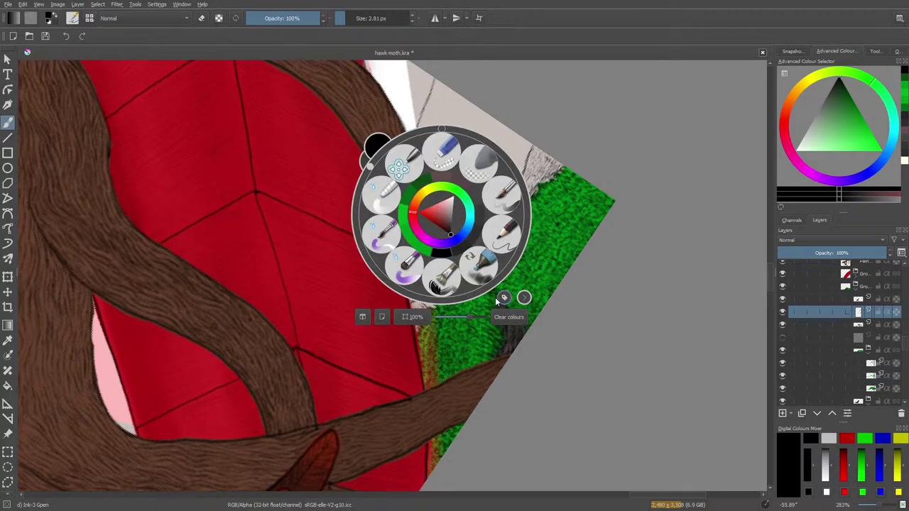
mouse_move(378, 159)
mouse_down()
mouse_move(402, 139)
mouse_move(466, 140)
mouse_move(442, 131)
mouse_up()
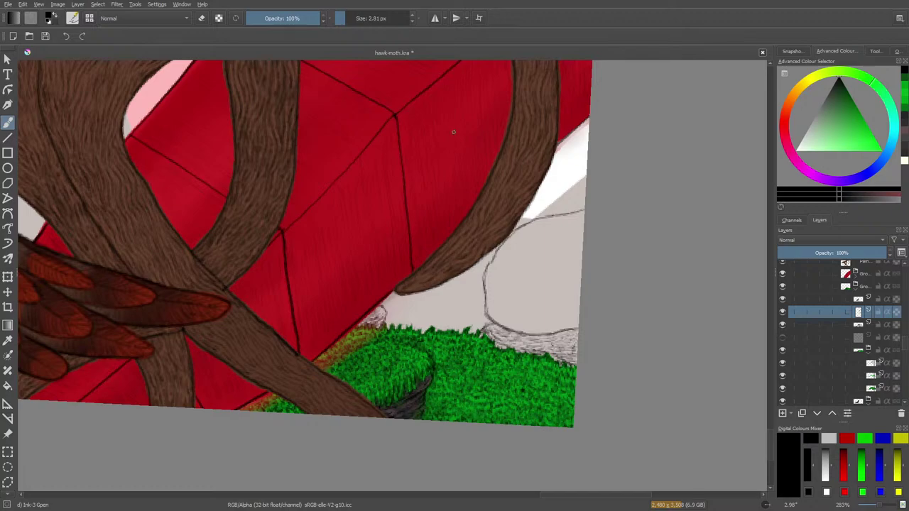
drag(575, 495, 524, 508)
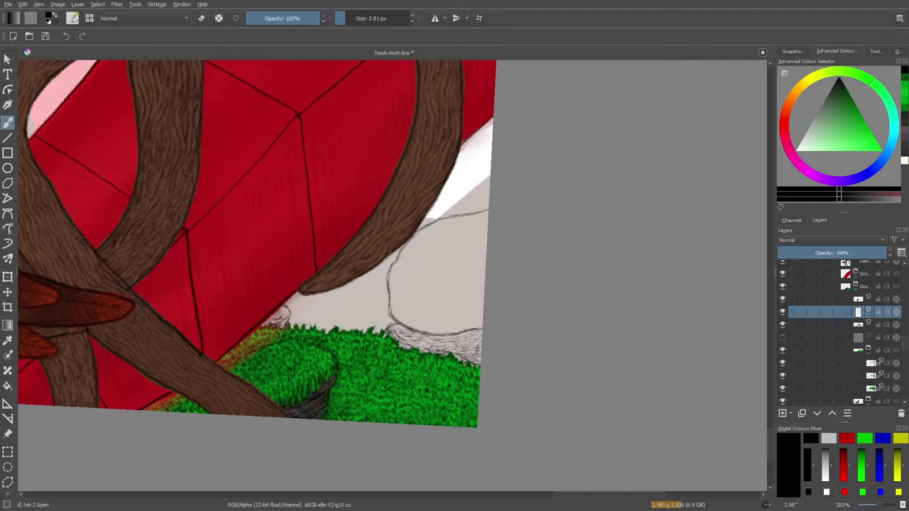
key(slash)
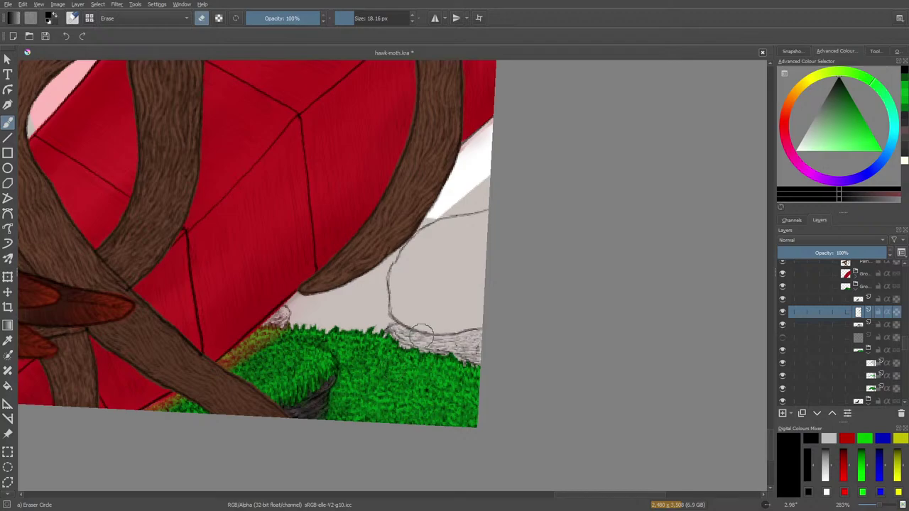
drag(424, 328, 444, 370)
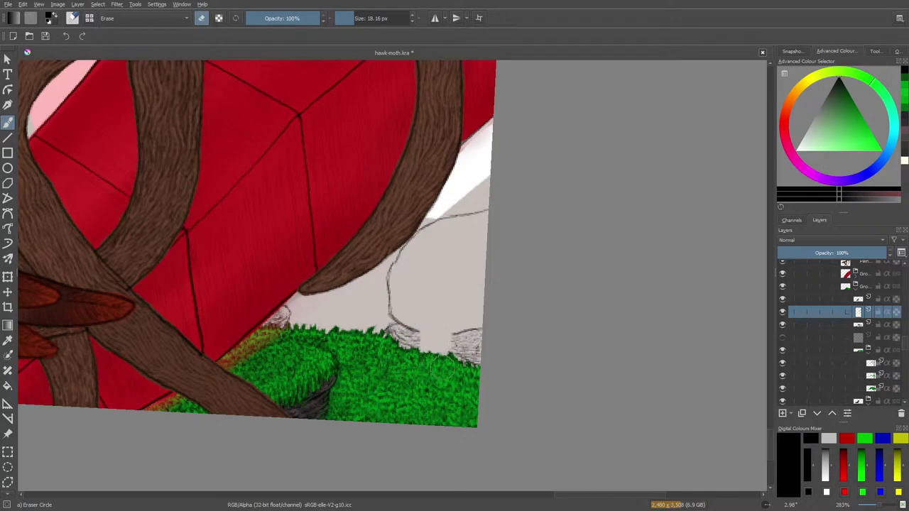
key(e)
mouse_move(459, 331)
mouse_down()
mouse_move(445, 355)
mouse_move(448, 335)
mouse_move(425, 352)
mouse_move(439, 338)
mouse_move(431, 337)
mouse_move(449, 337)
mouse_up()
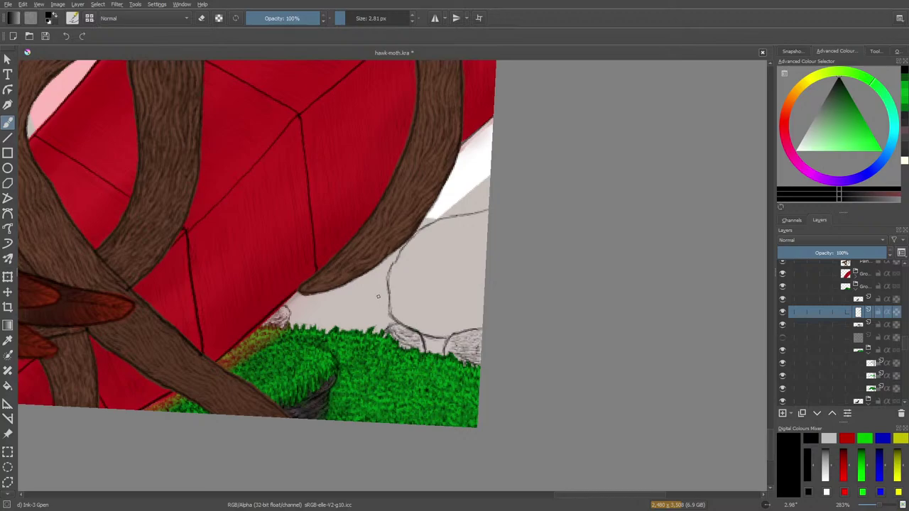
key(e)
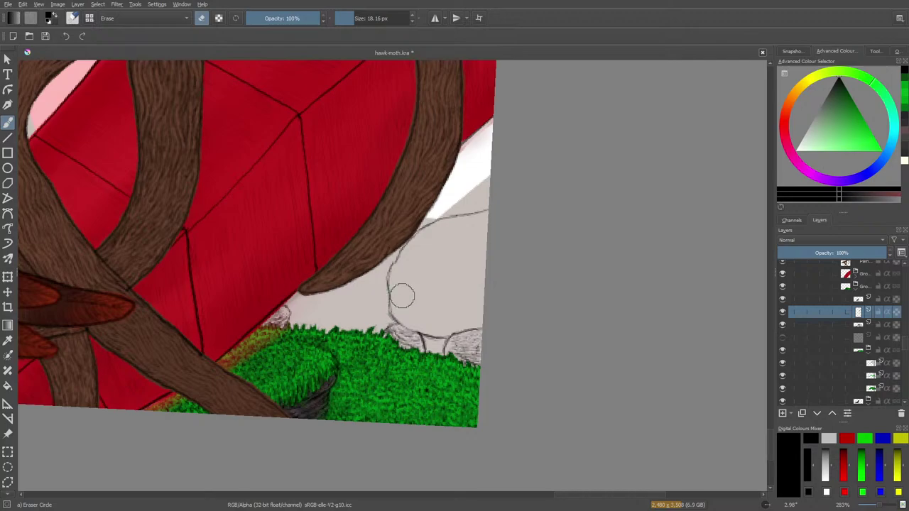
key(e)
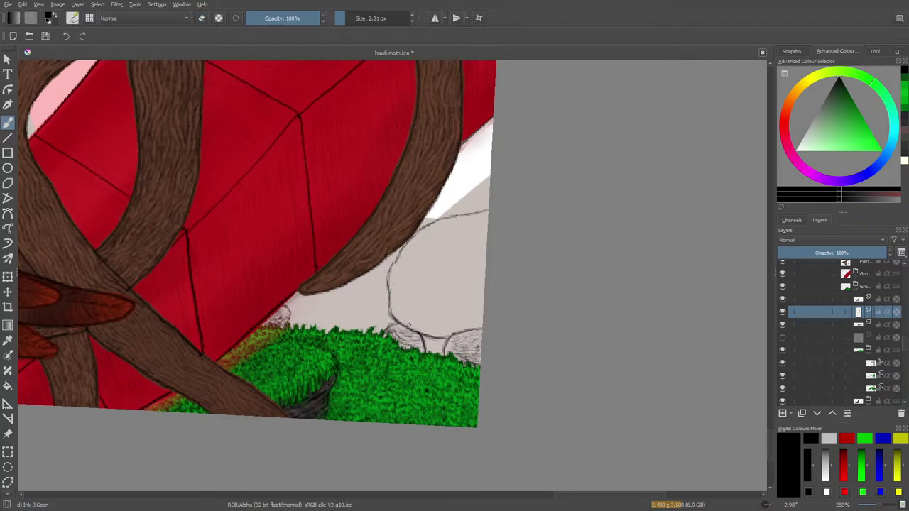
drag(422, 334, 453, 338)
Erase the texture of the small rock at the canvas edge and redraw its outline and shading with black Ink-3 Gpen strokes.
drag(452, 351, 479, 360)
mouse_move(459, 355)
mouse_down()
mouse_move(473, 360)
mouse_move(445, 354)
mouse_move(467, 355)
mouse_move(452, 347)
mouse_up()
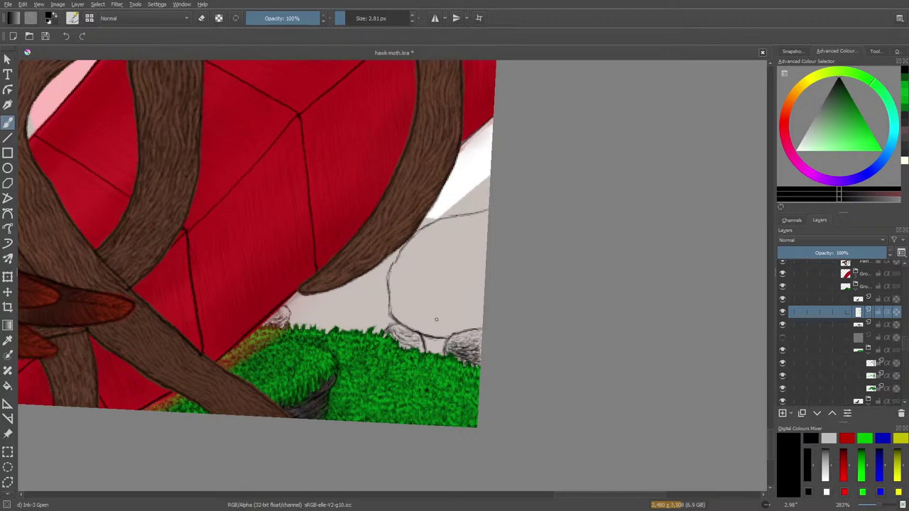
key(e)
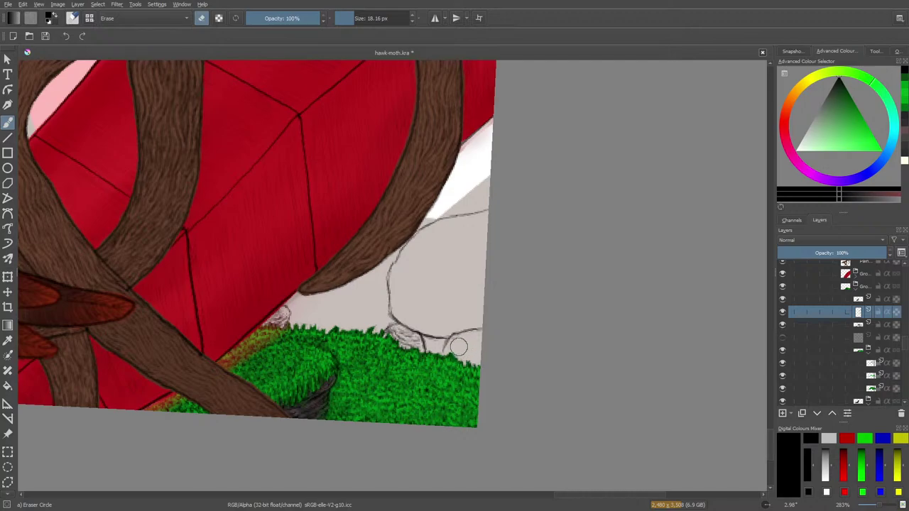
drag(480, 333, 447, 343)
key(slash)
mouse_move(478, 328)
mouse_down()
mouse_move(460, 331)
mouse_move(443, 355)
mouse_move(481, 327)
mouse_move(460, 332)
mouse_move(445, 357)
mouse_move(466, 365)
mouse_move(452, 344)
mouse_move(480, 367)
mouse_up()
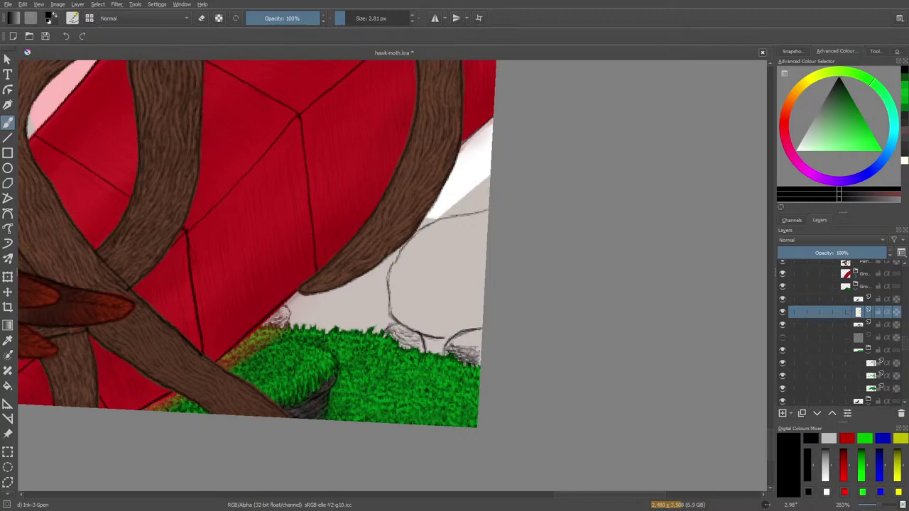
drag(448, 346, 443, 355)
drag(454, 342, 477, 347)
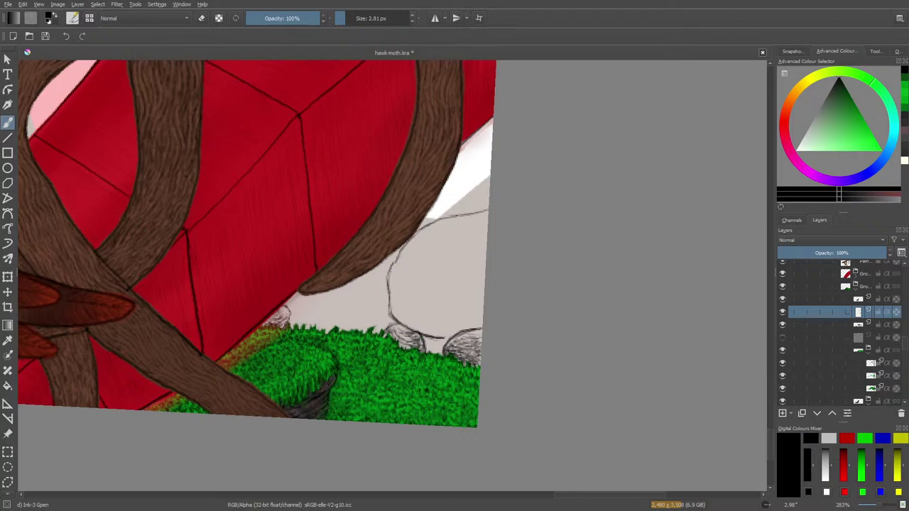
Erase the texture of the other small rock, nearer the crystal, and redraw it with denser black Ink-3 Gpen shading strokes.
mouse_move(401, 340)
mouse_down()
mouse_move(413, 345)
mouse_move(393, 331)
mouse_up()
drag(401, 342, 412, 347)
drag(400, 344, 410, 349)
key(e)
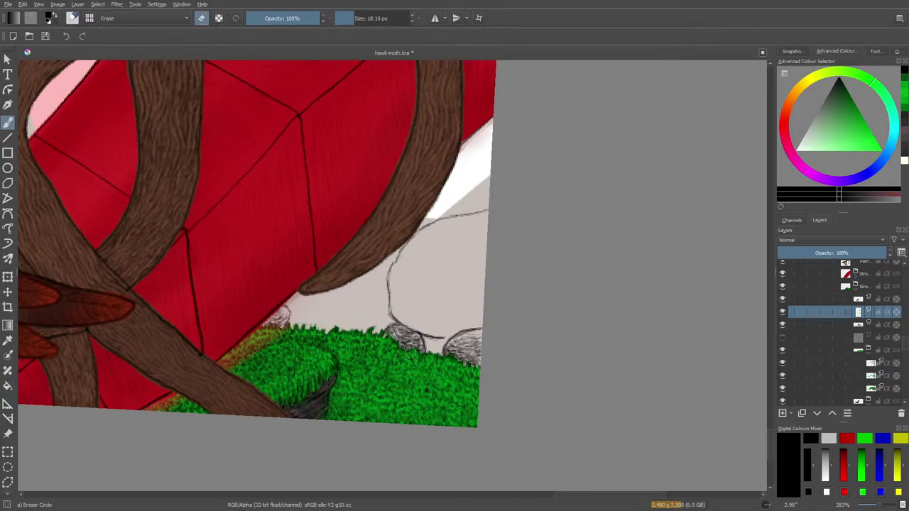
mouse_move(414, 350)
mouse_down()
mouse_move(395, 332)
mouse_move(401, 354)
mouse_up()
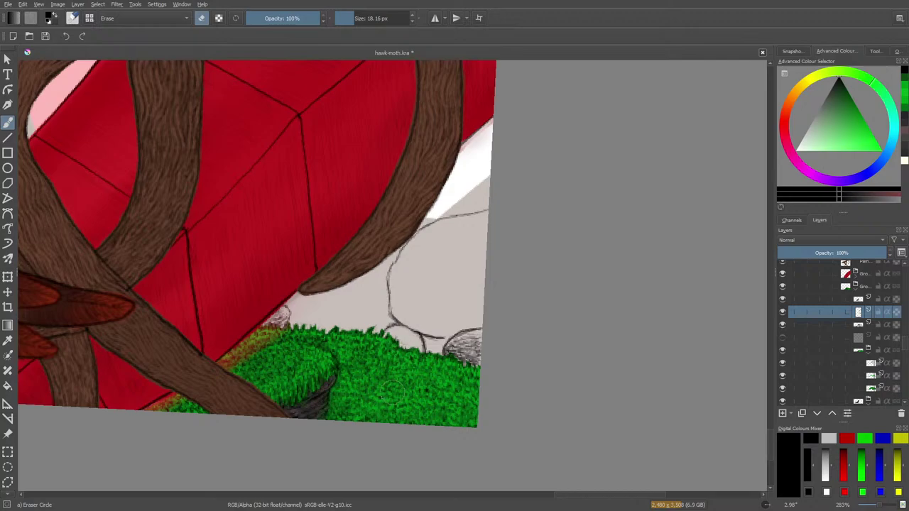
key(slash)
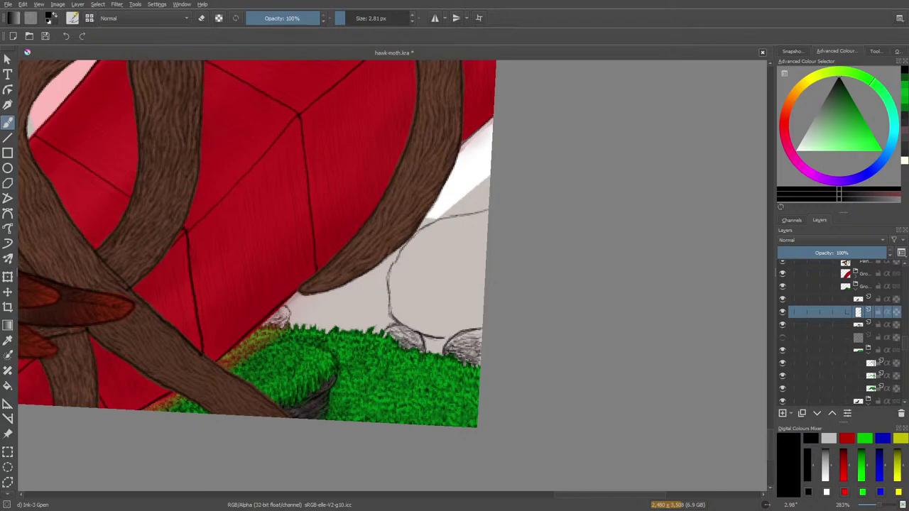
drag(394, 335, 402, 341)
key(e)
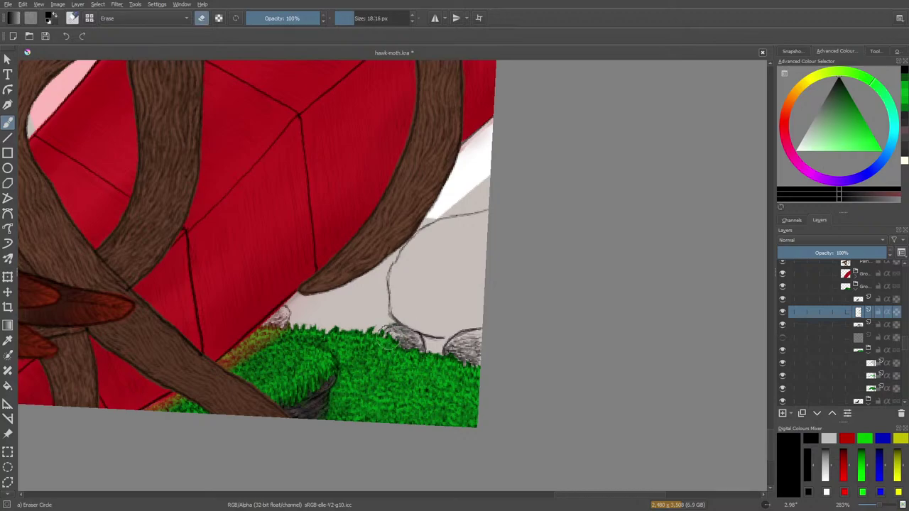
key(e)
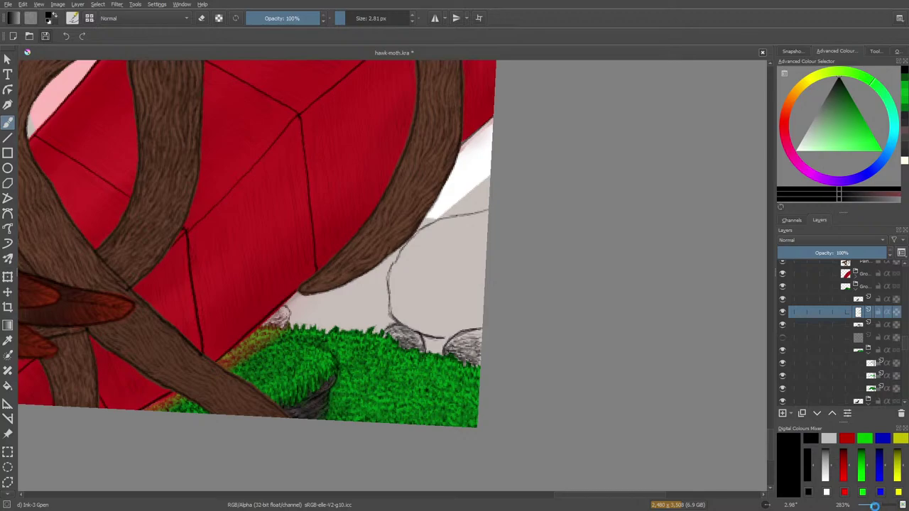
Save the hawk-moth painting and examine the whole composition at reduced zoom.
drag(880, 505, 876, 505)
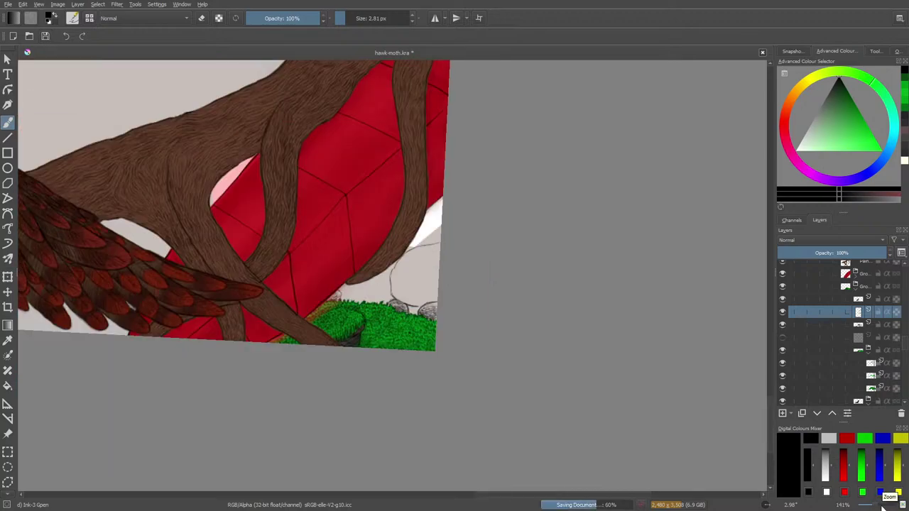
scroll(877, 504, down, 3)
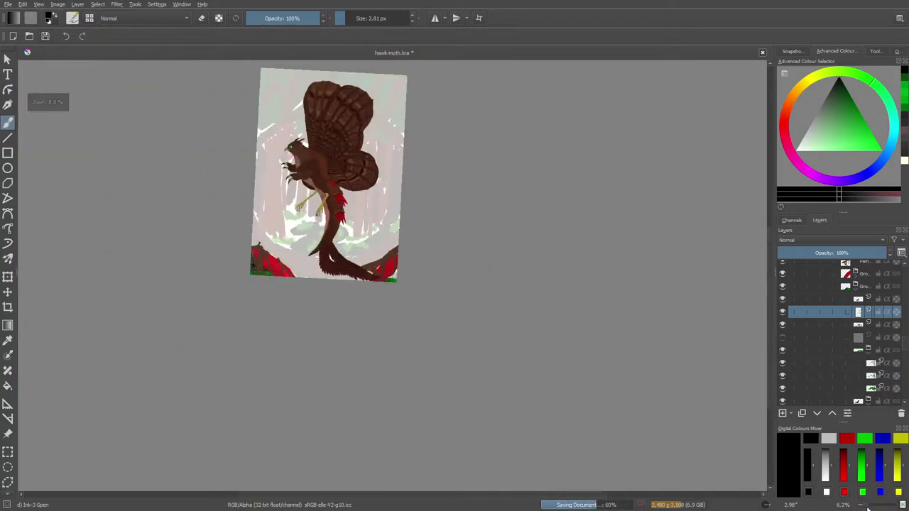
scroll(877, 506, up, 4)
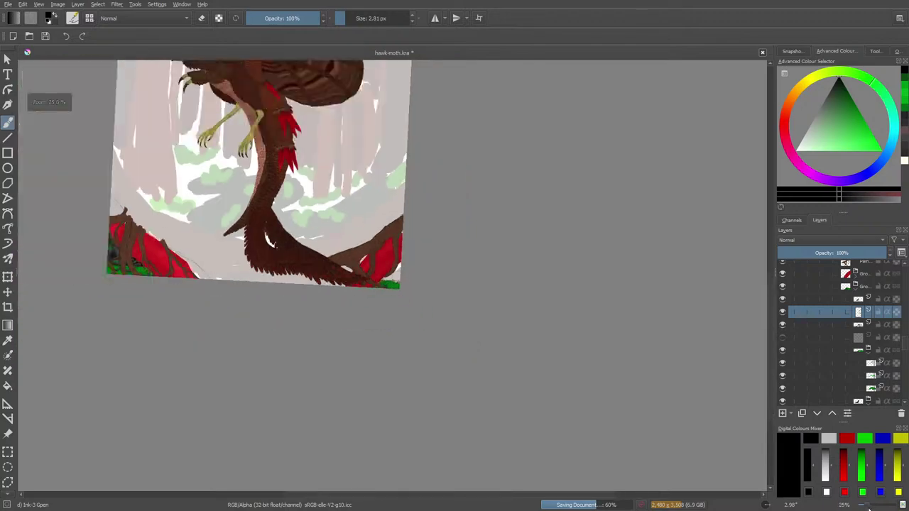
scroll(879, 507, down, 6)
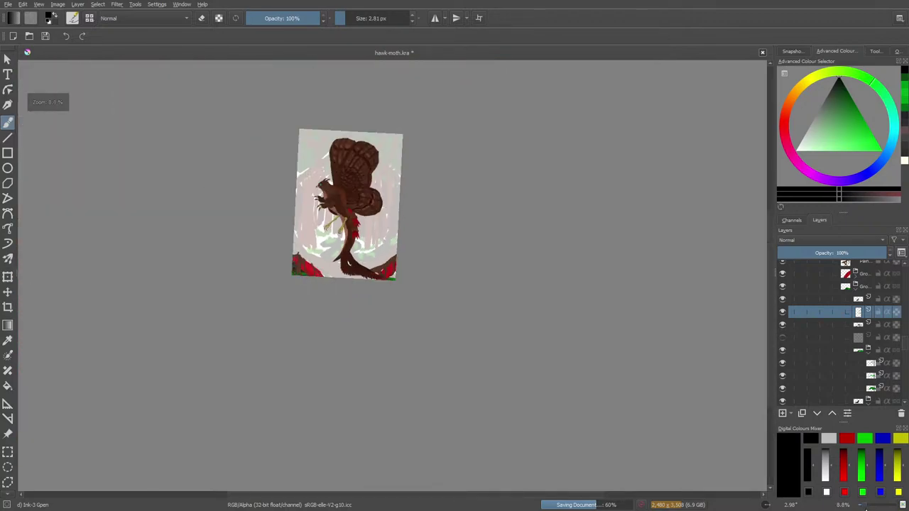
scroll(868, 509, down, 1)
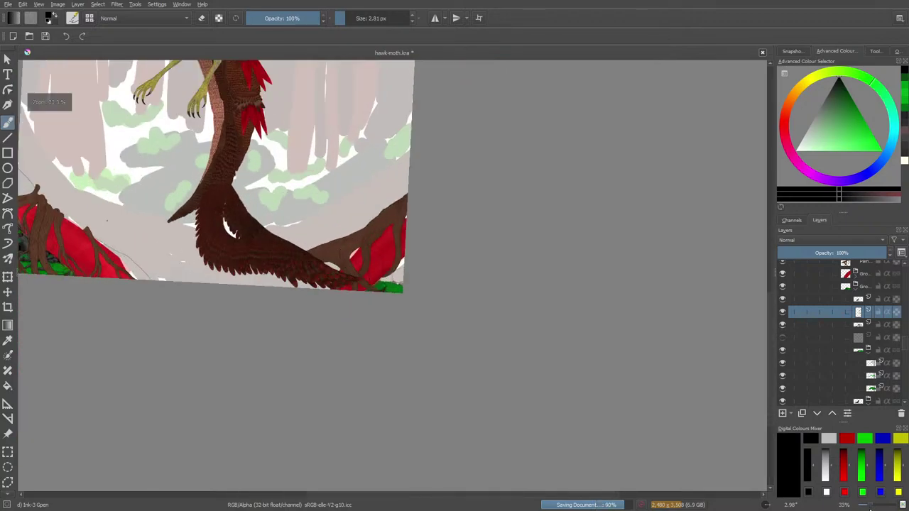
scroll(868, 508, up, 1)
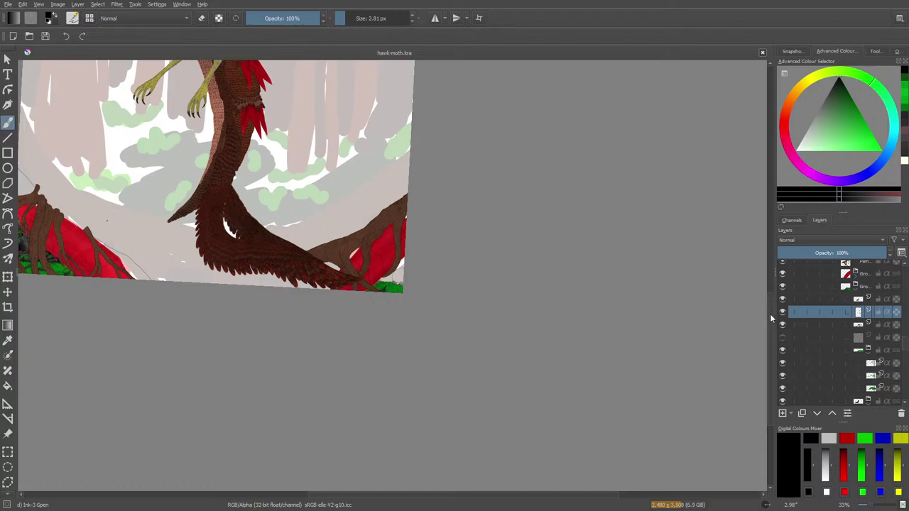
drag(771, 315, 779, 247)
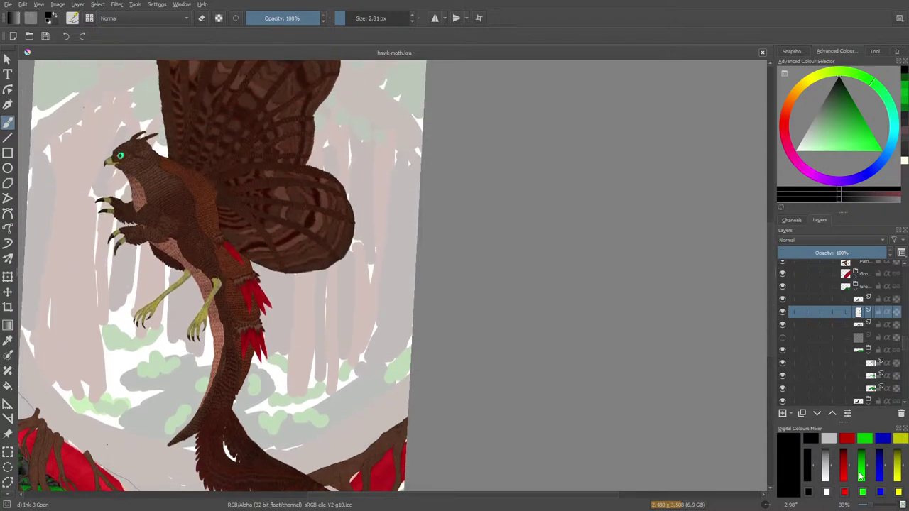
click(866, 505)
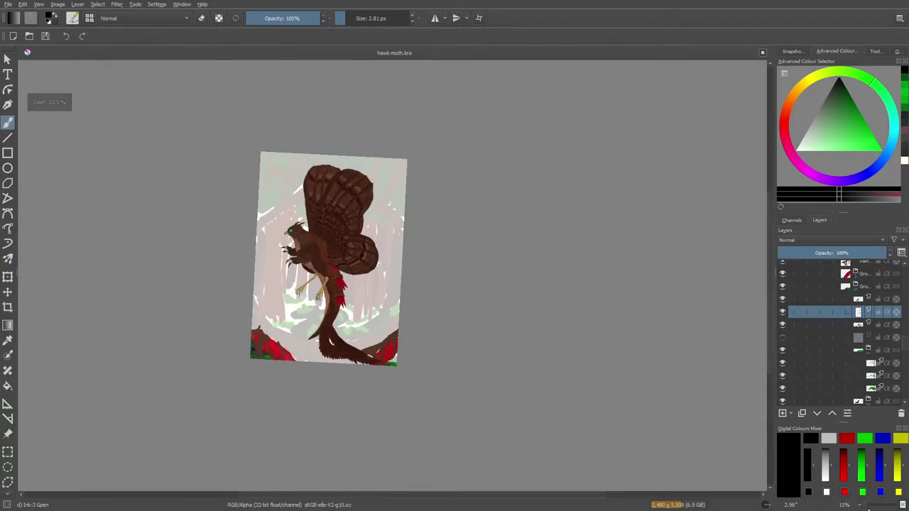